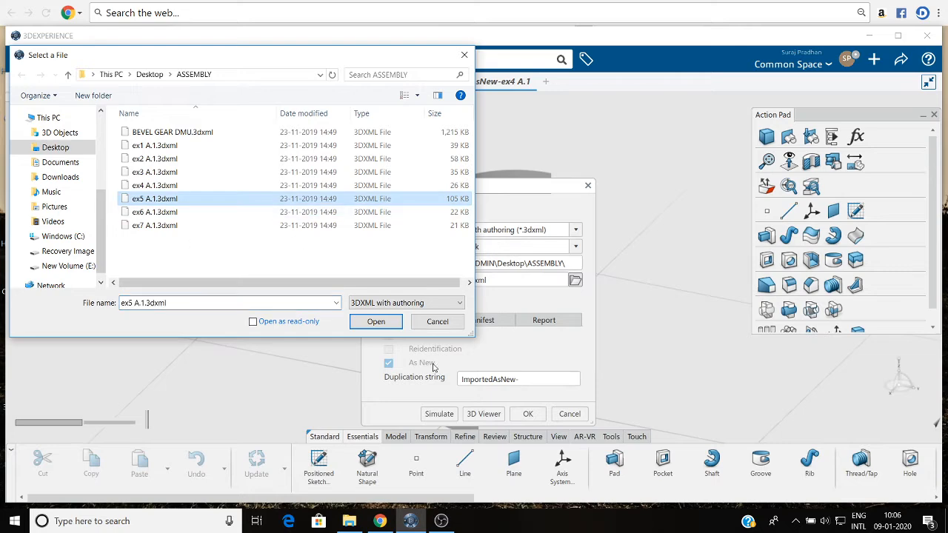
Import ex5 A.1.3dxml from the ASSEMBLY folder as new and open the imported part for design.
left_click(370, 322)
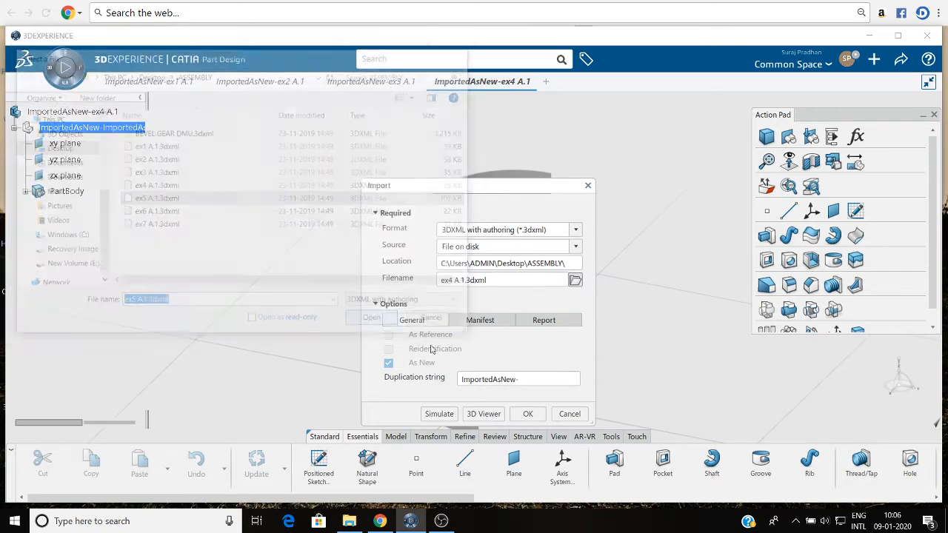
left_click(526, 414)
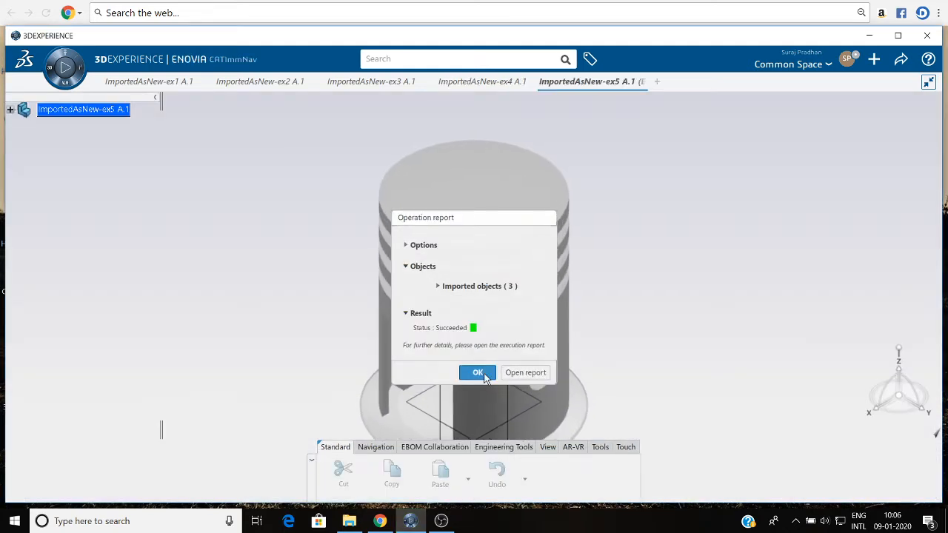
left_click(478, 373)
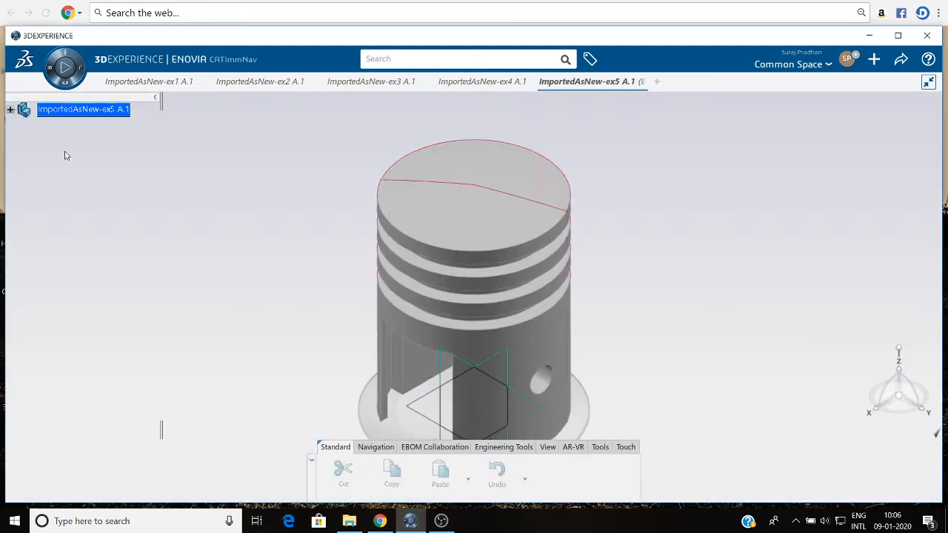
right_click(99, 119)
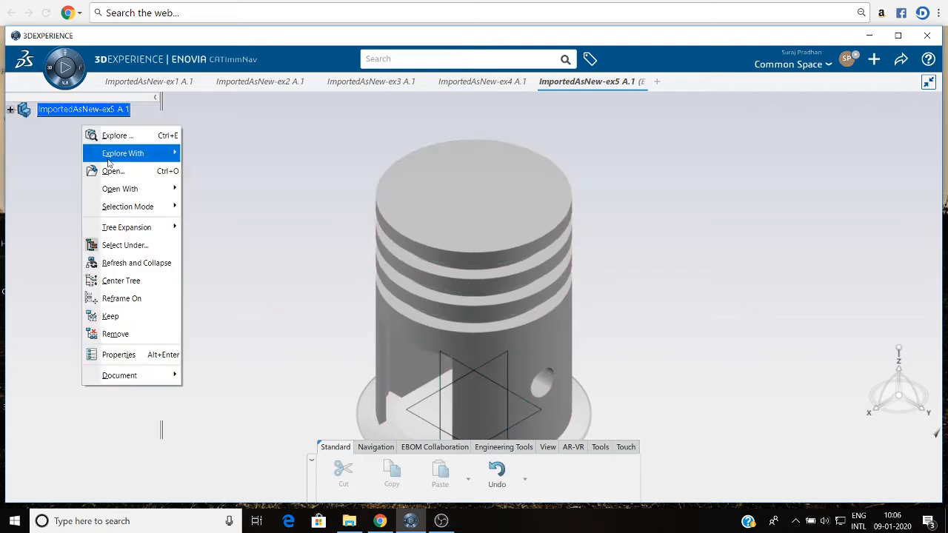
left_click(113, 172)
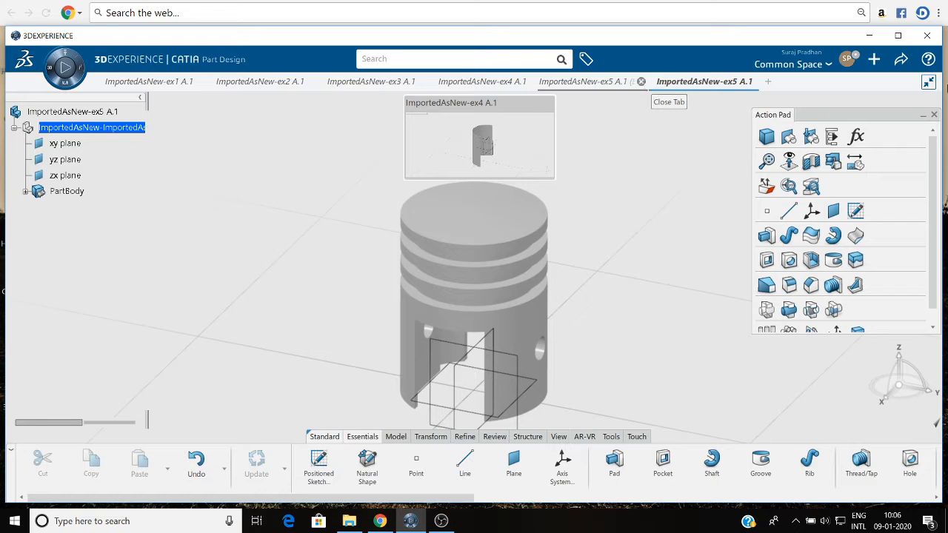
Import ex6 A.1.3dxml from the ASSEMBLY folder on disk as 3DXML with authoring.
left_click(873, 59)
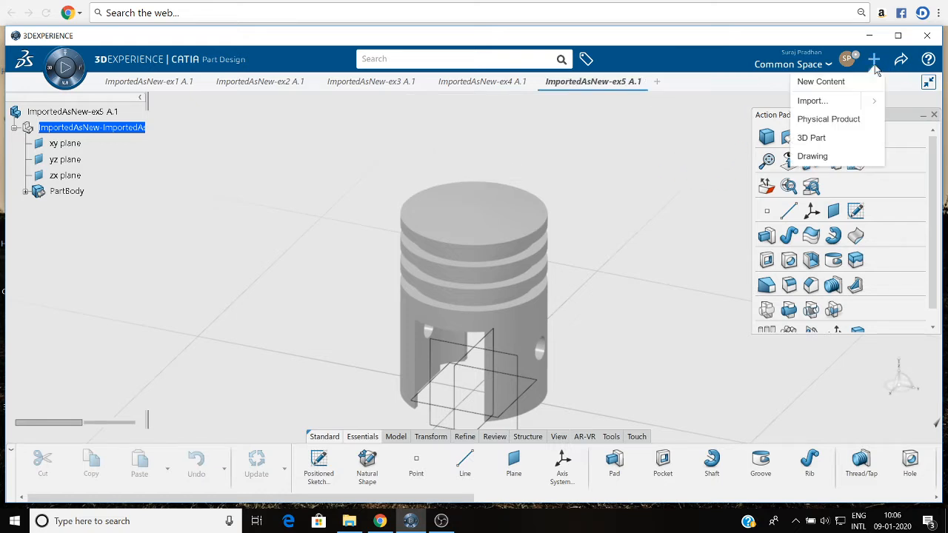
left_click(840, 99)
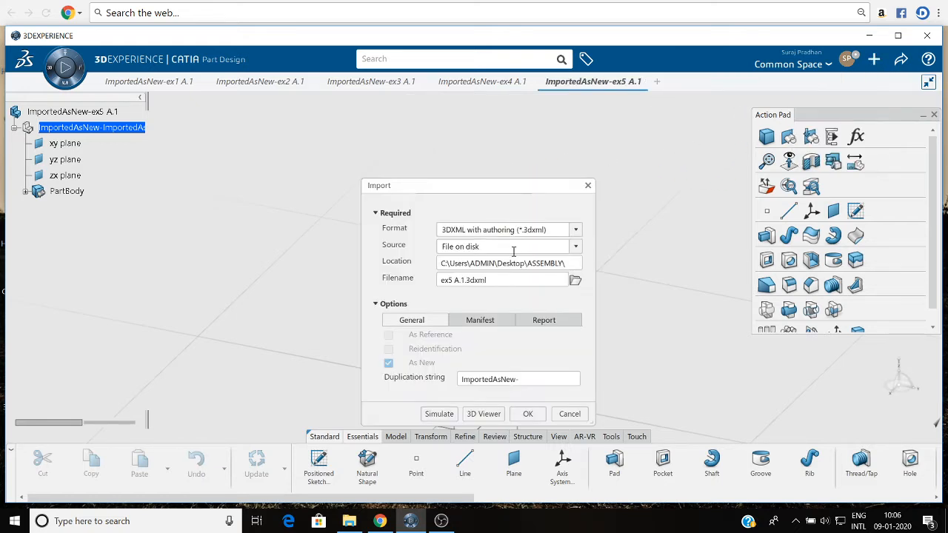
left_click(575, 280)
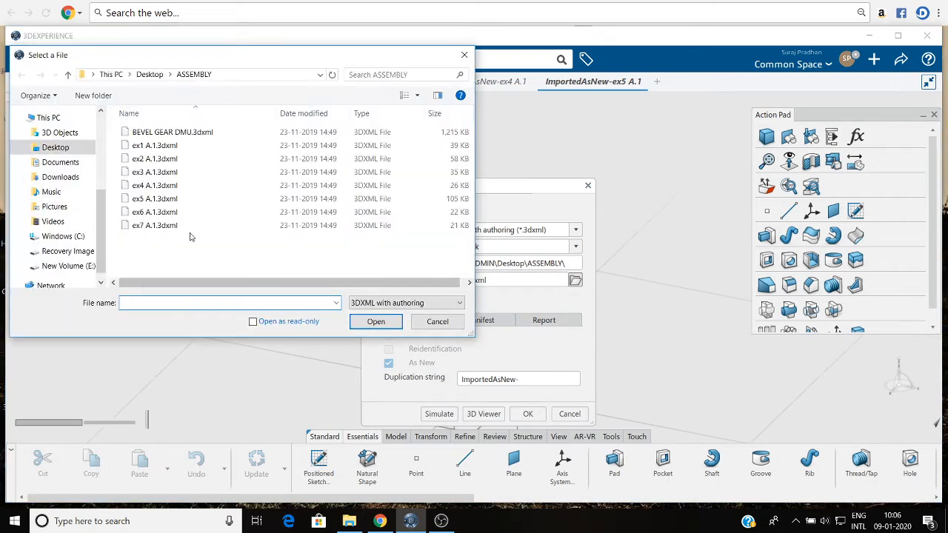
left_click(186, 212)
left_click(374, 320)
left_click(525, 414)
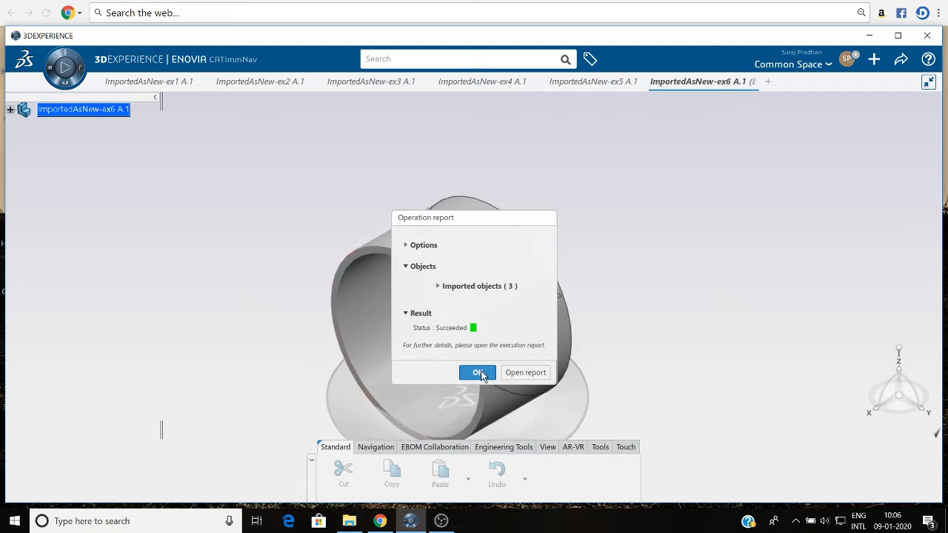
left_click(477, 372)
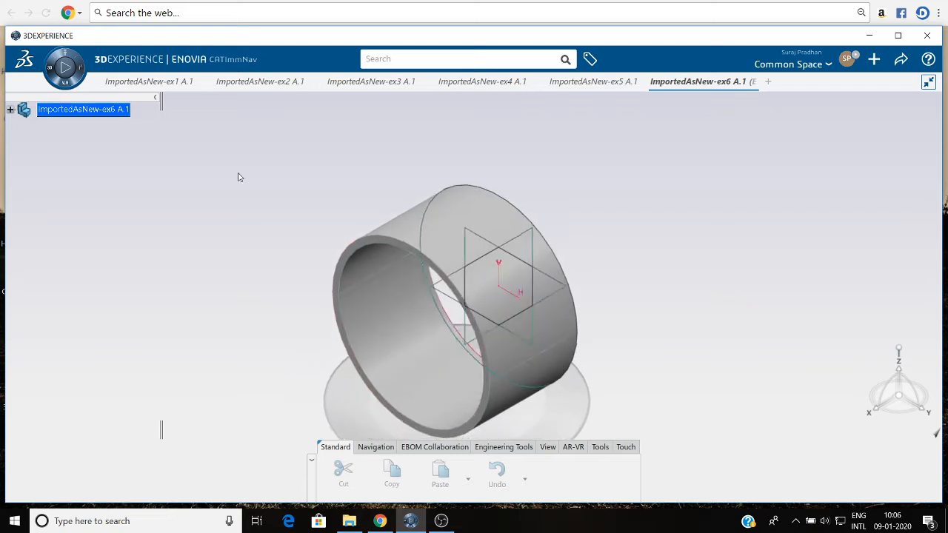
Open the imported ex6 part for design and close its leftover Explore view.
right_click(114, 117)
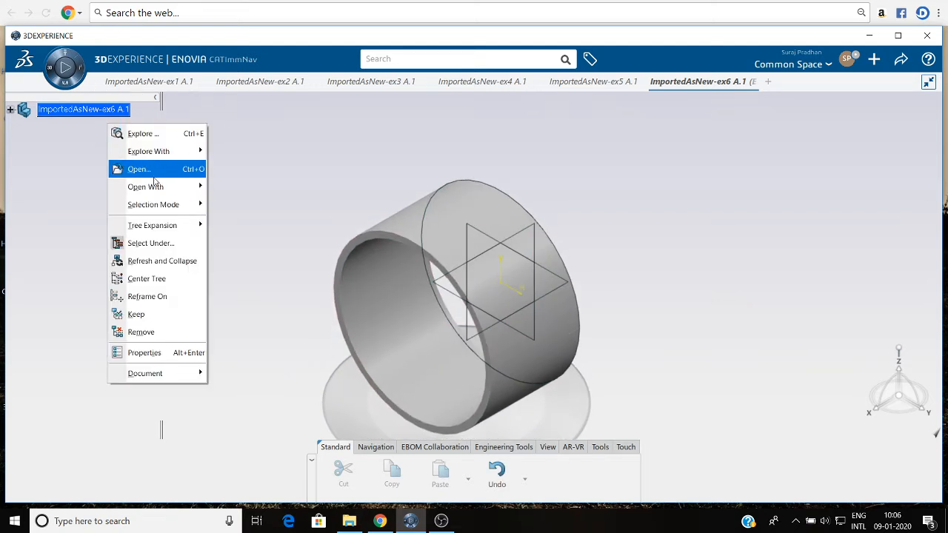
left_click(140, 169)
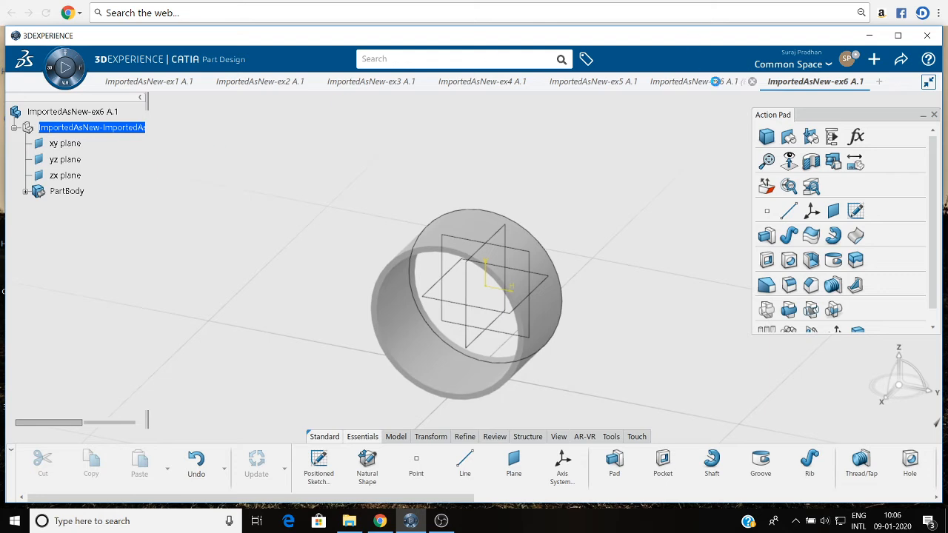
left_click(752, 82)
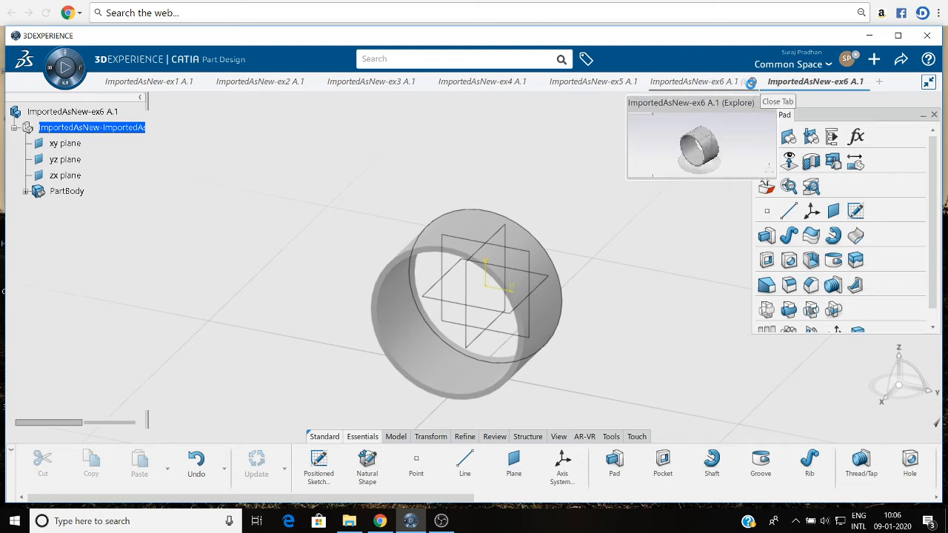
Import ex7 A.1.3dxml from the ASSEMBLY folder on disk as 3DXML with authoring.
left_click(874, 60)
left_click(810, 100)
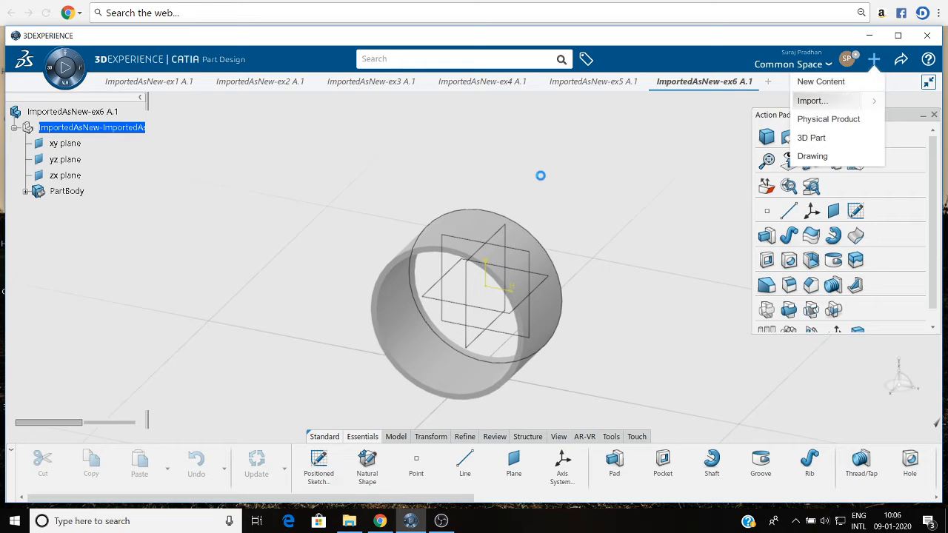
left_click(575, 280)
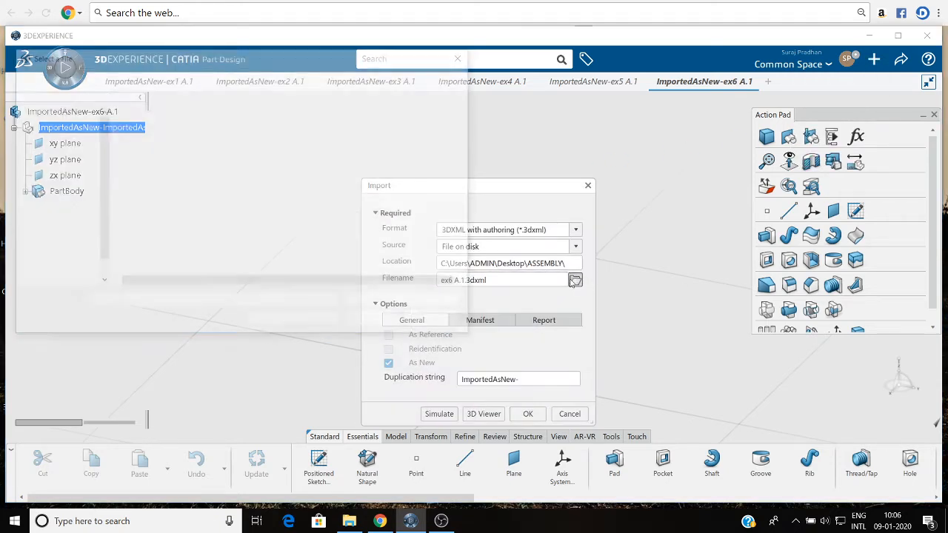
left_click(254, 225)
left_click(385, 326)
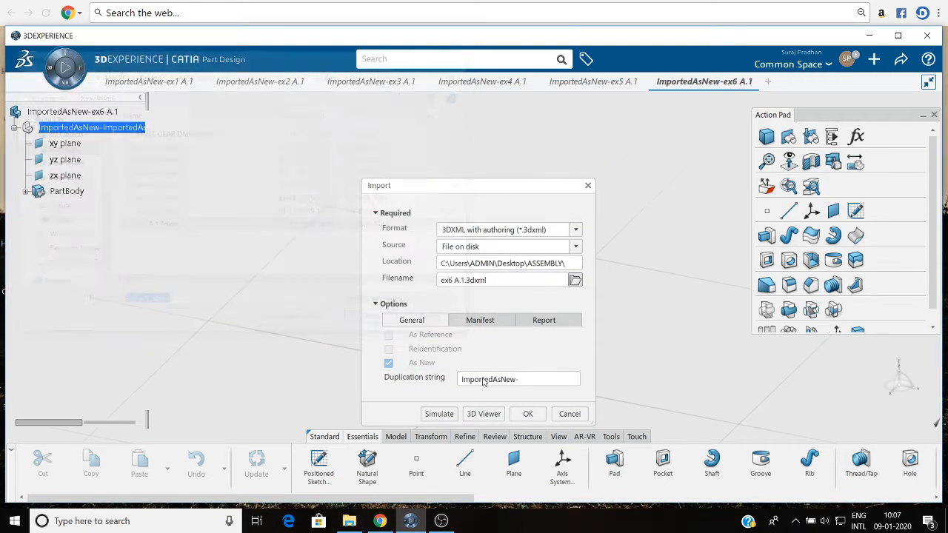
left_click(527, 413)
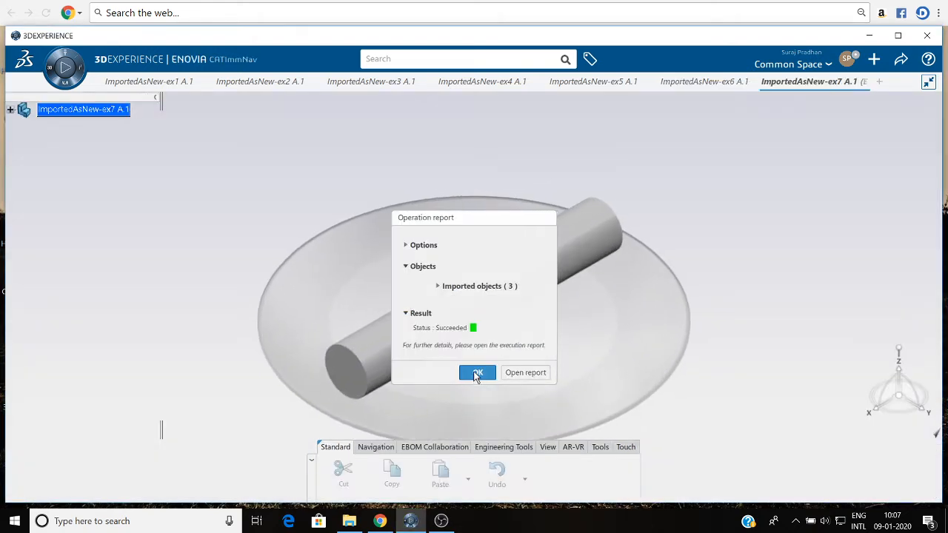
left_click(480, 372)
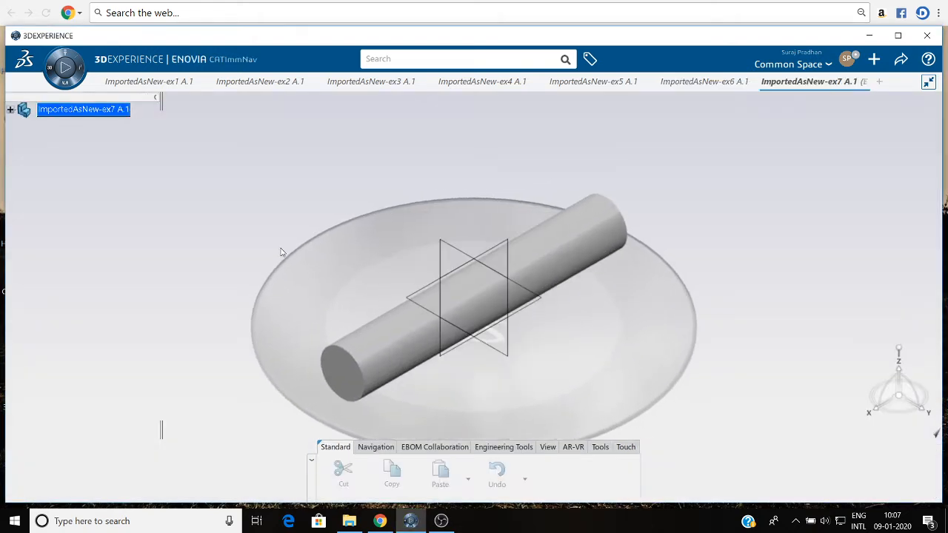
Open the imported ex7 part for design and close its leftover Explore view.
right_click(115, 124)
left_click(137, 171)
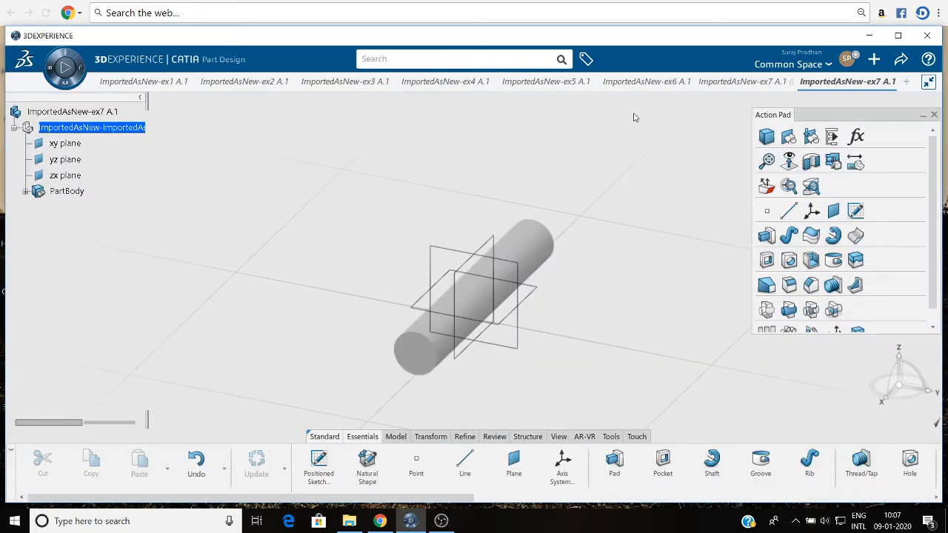
mouse_move(787, 83)
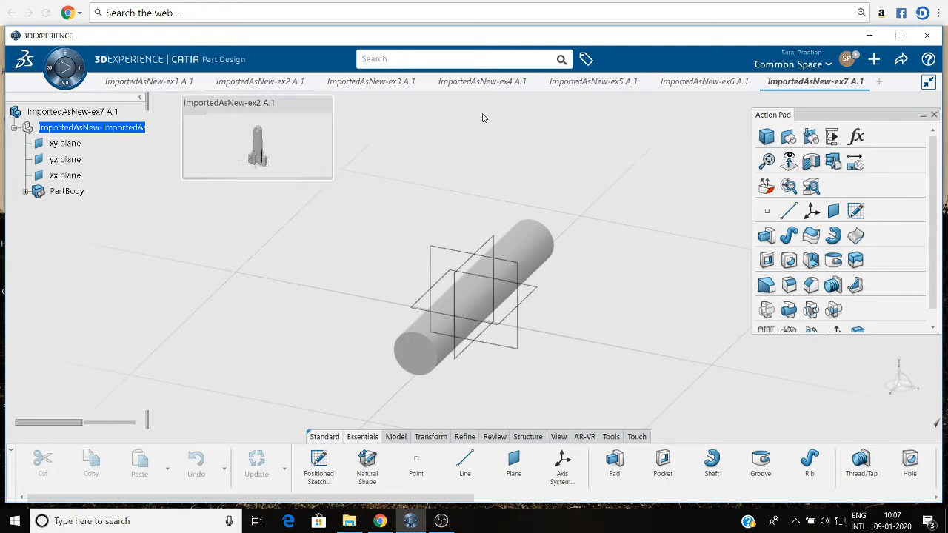
Create a new physical product in a separate work tab with the Assembly Design app.
left_click(878, 83)
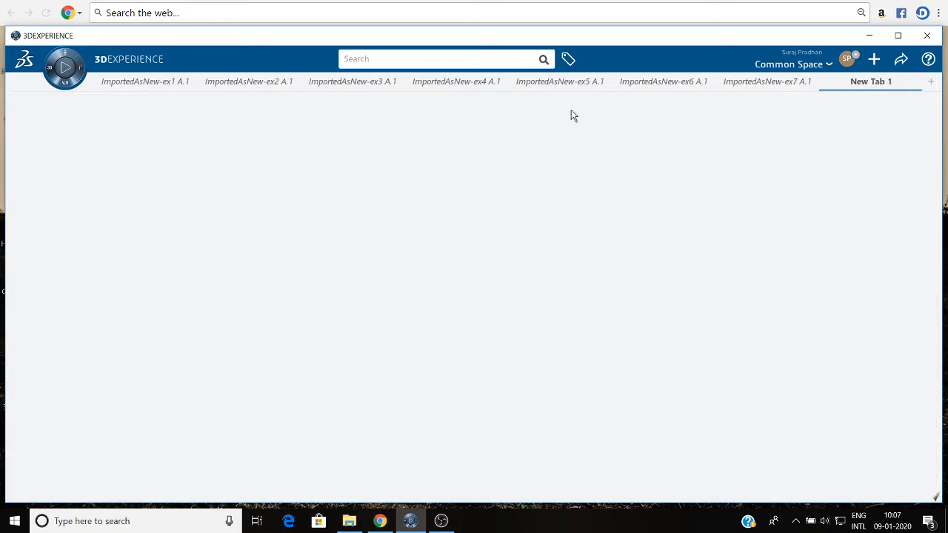
left_click(50, 71)
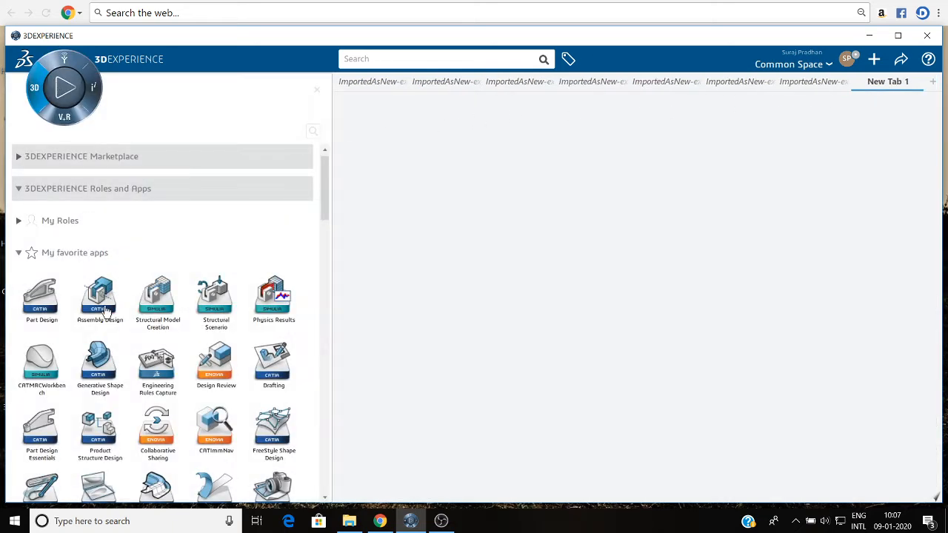
left_click(105, 306)
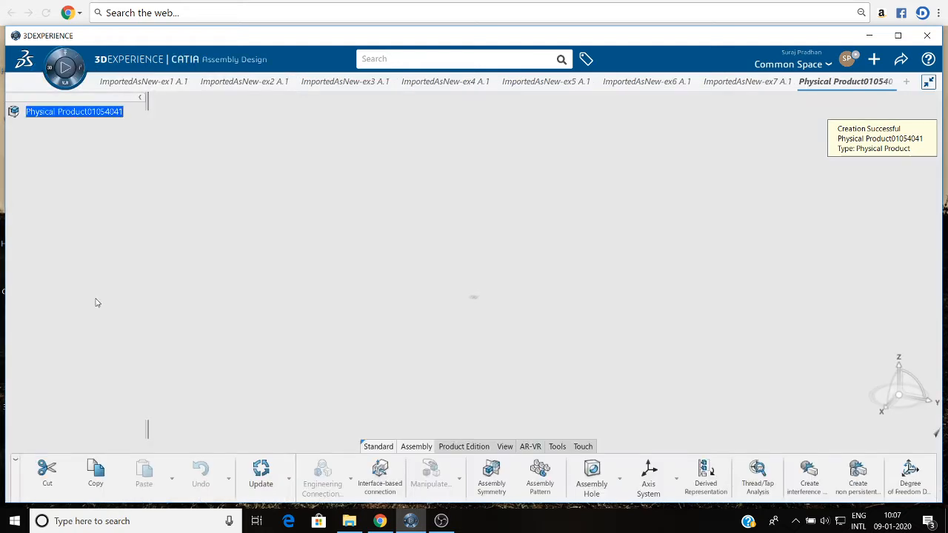
Start inserting existing 3D parts into the new physical product and pick the imported ex1 and ex2 parts.
right_click(77, 117)
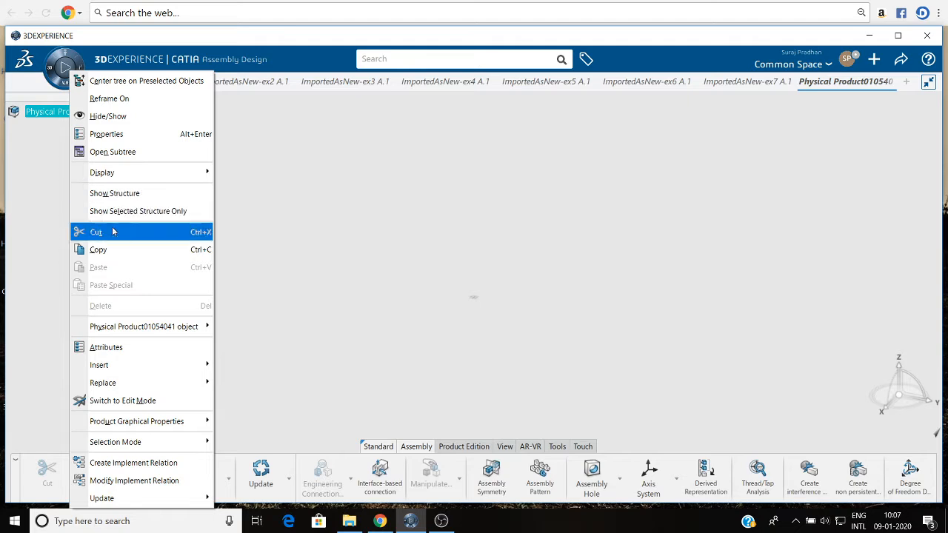
mouse_move(163, 368)
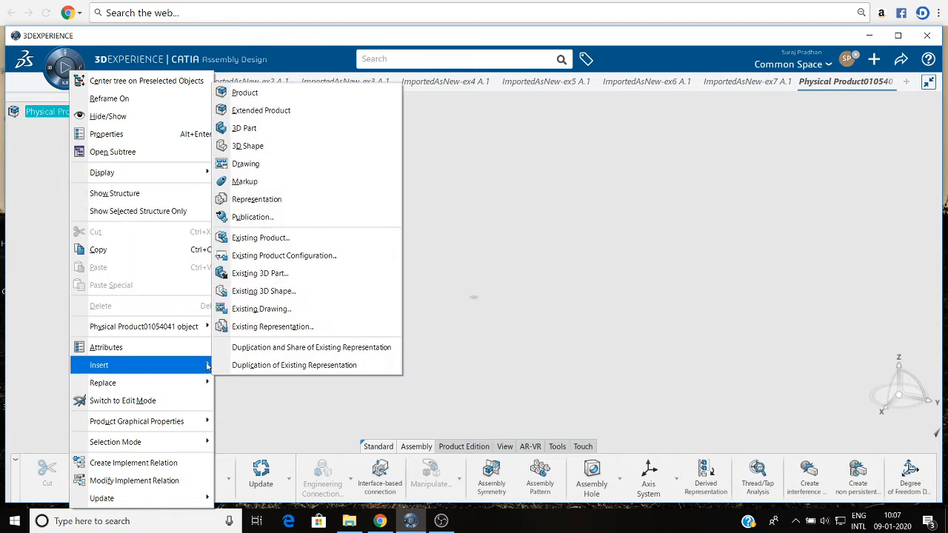
left_click(259, 274)
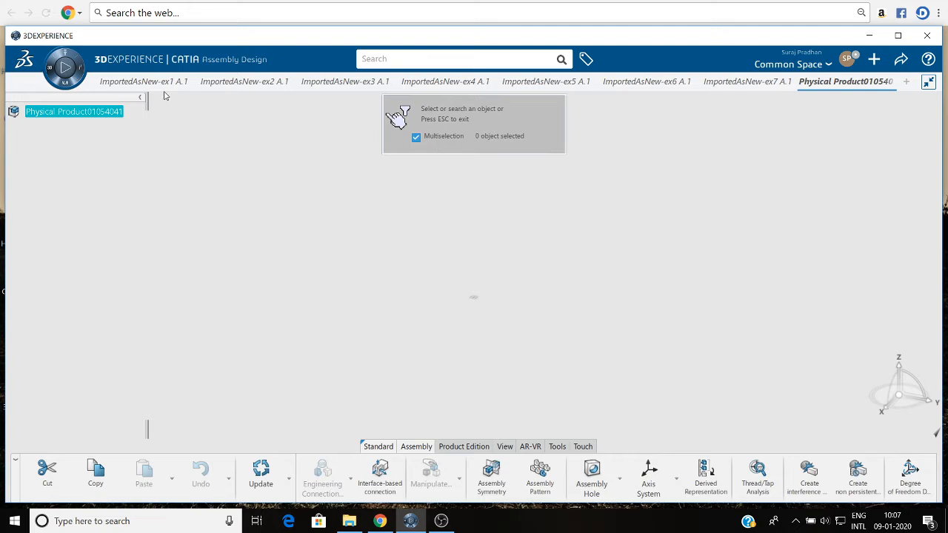
left_click(138, 83)
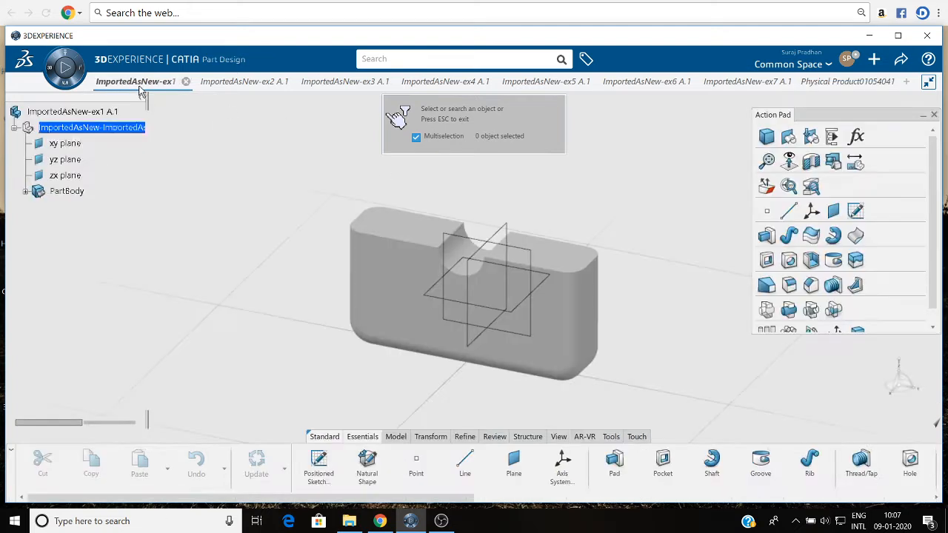
left_click(74, 111)
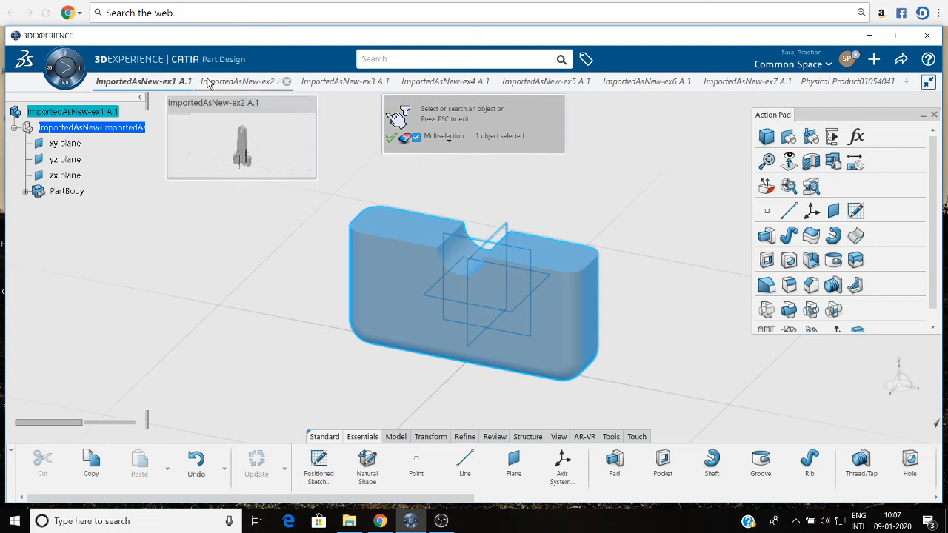
left_click(213, 83)
left_click(87, 111)
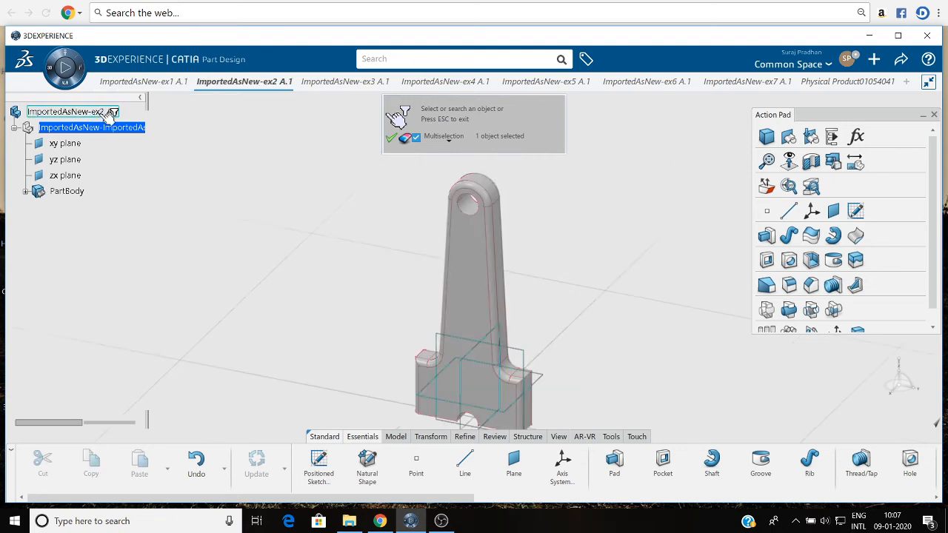
Add the imported ex3, ex4, ex5, ex6 and ex7 parts to the selection, insert all picked parts into the physical product and update it.
left_click(337, 82)
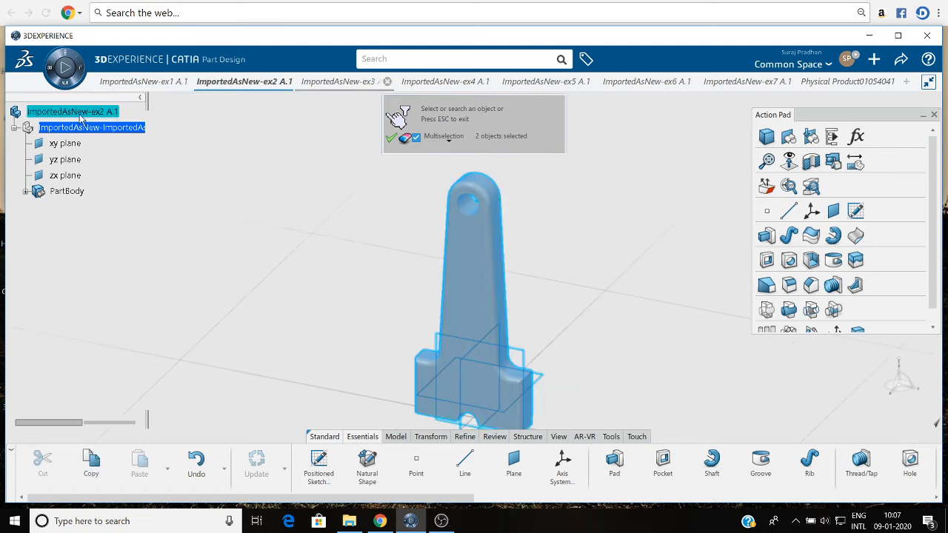
left_click(95, 111)
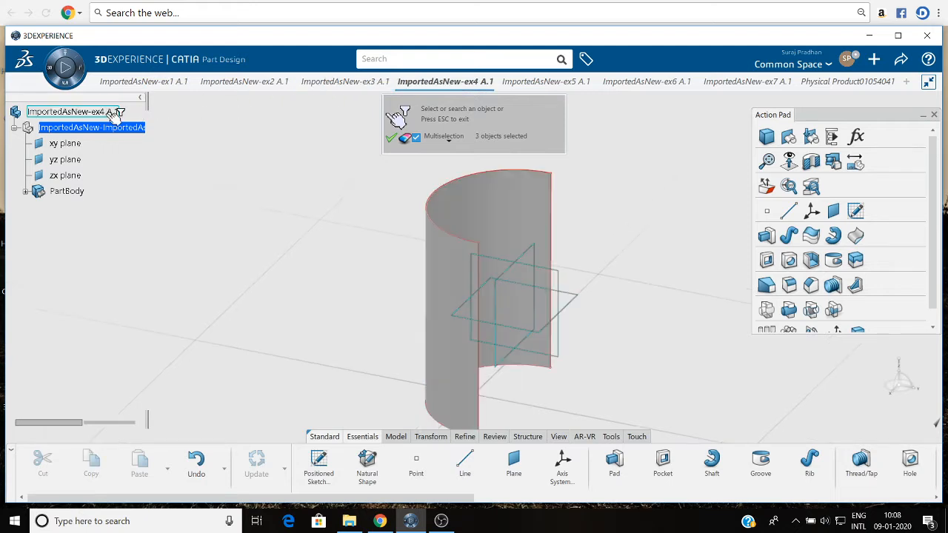
left_click(112, 112)
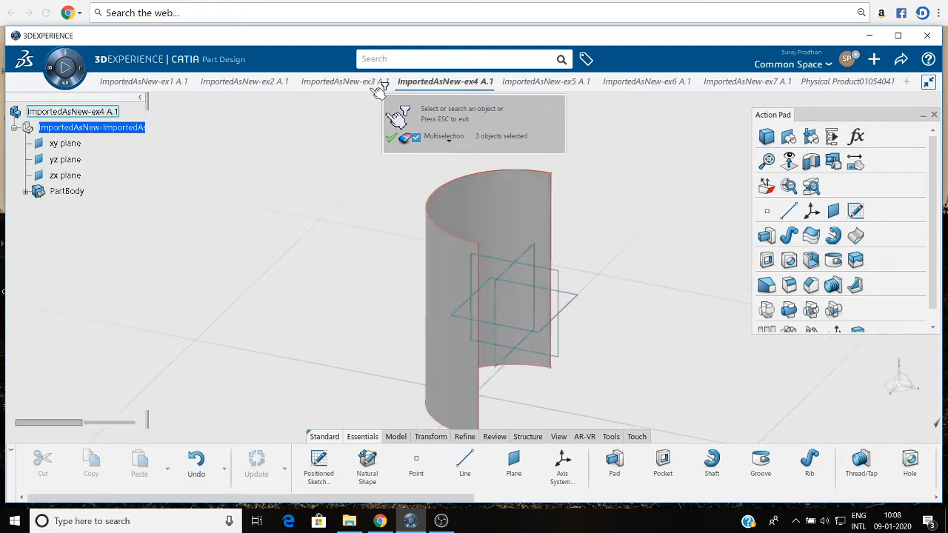
left_click(539, 82)
left_click(117, 112)
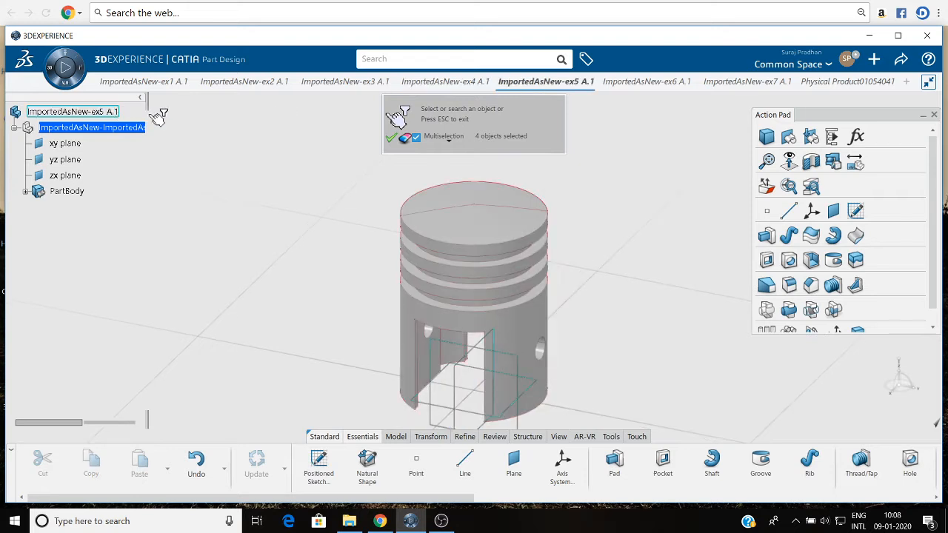
left_click(630, 85)
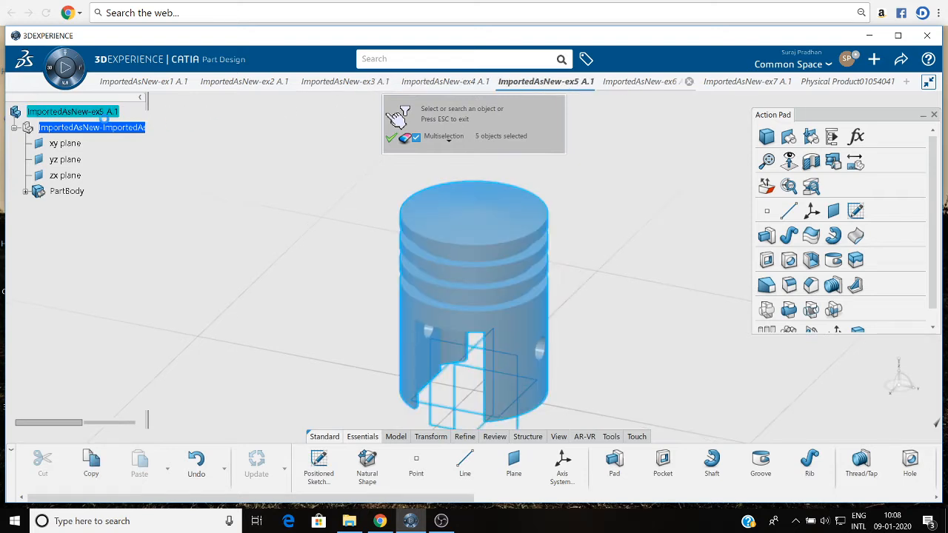
left_click(117, 112)
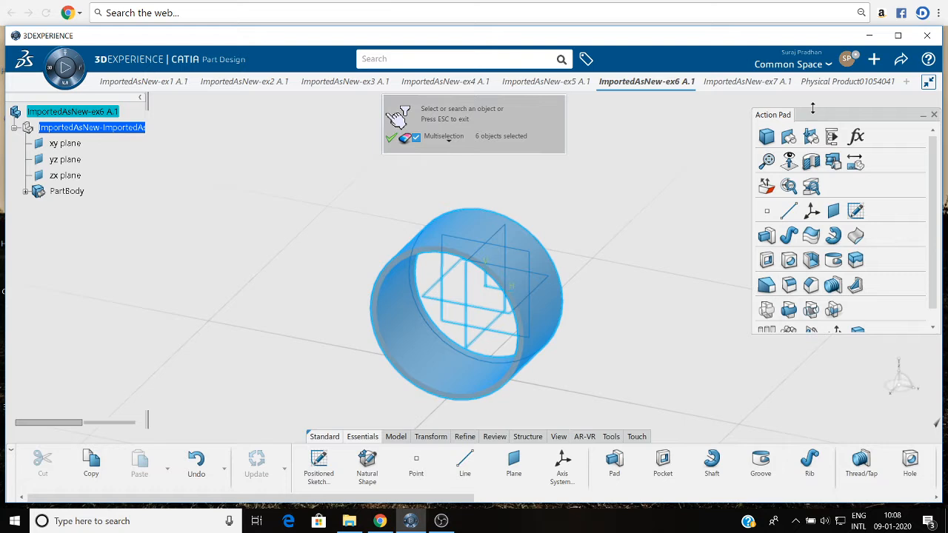
left_click(738, 84)
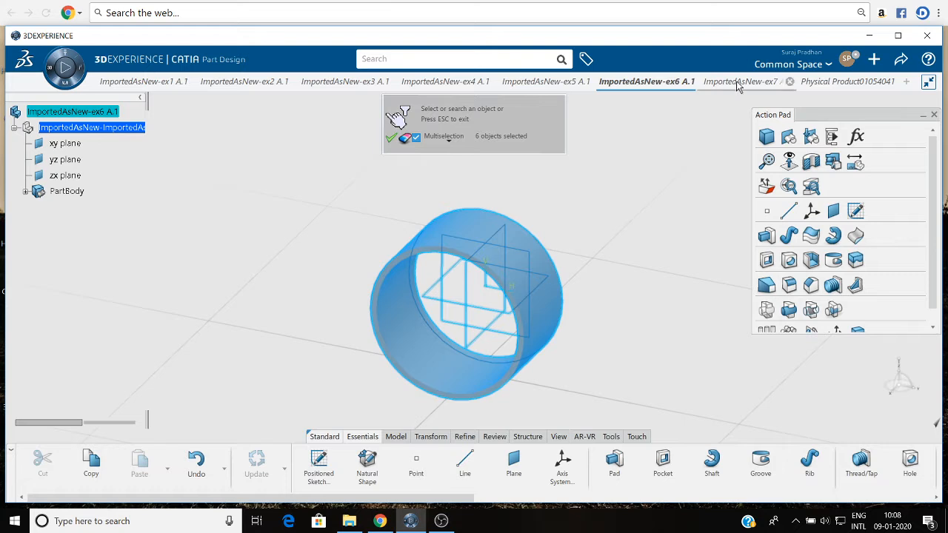
left_click(105, 111)
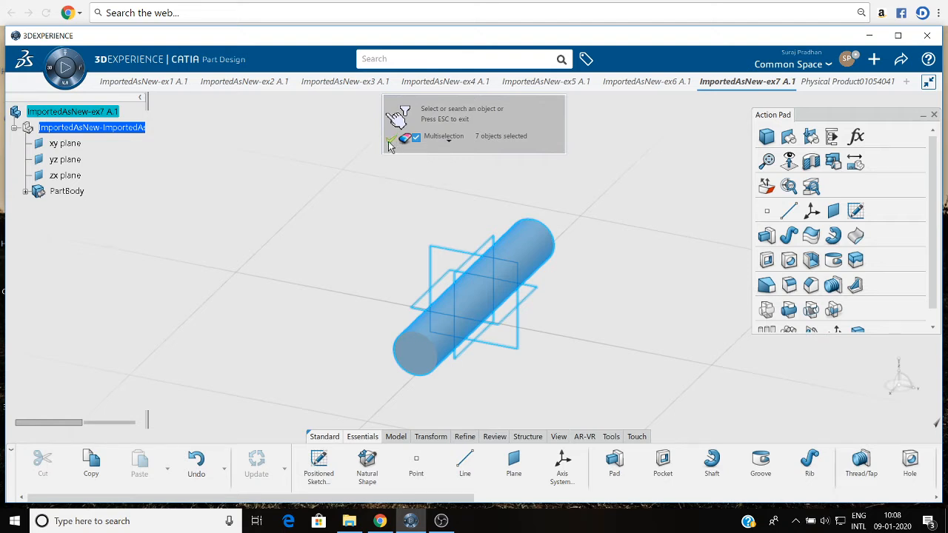
left_click(390, 144)
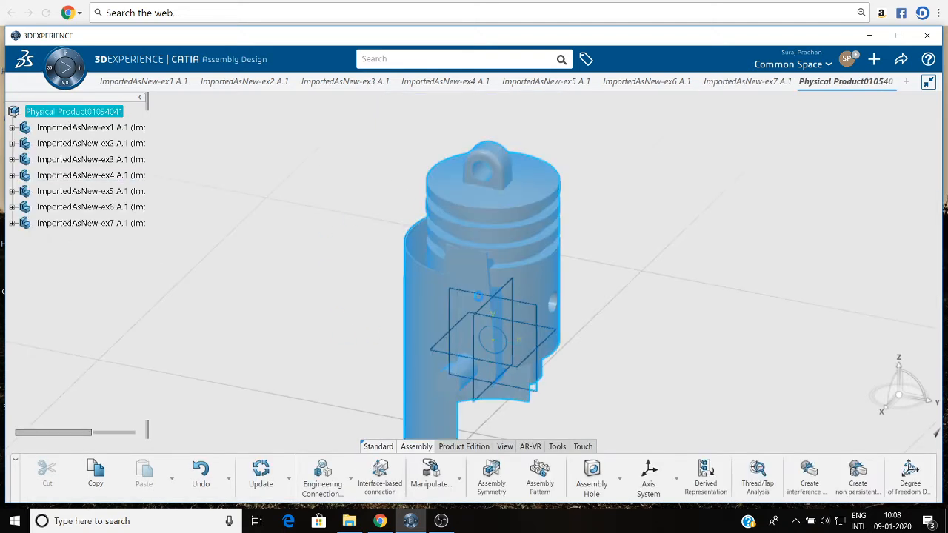
left_click(320, 312)
left_click(261, 473)
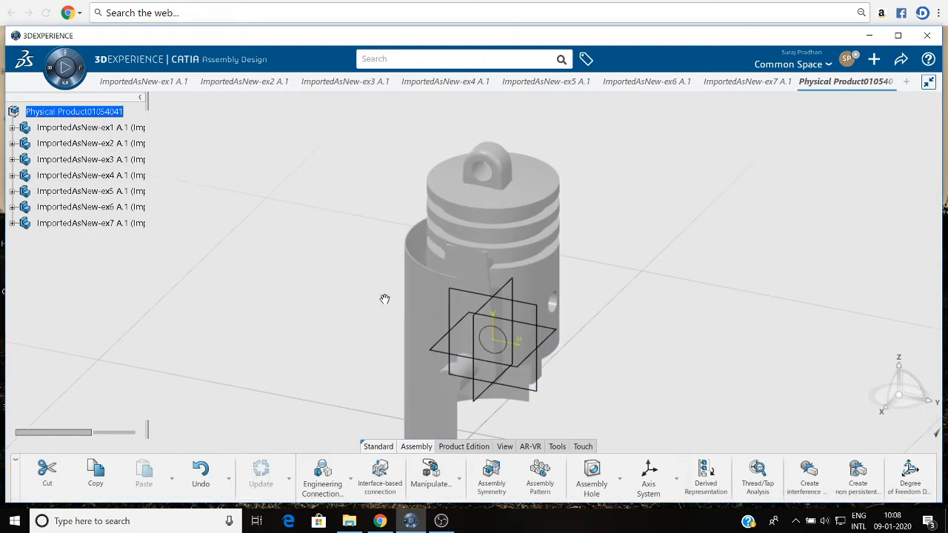
Set the physical product's title to PIOSTON CYLINDER ASSEMBLY WITH DMU and update the assembly.
mouse_move(384, 299)
middle_mouse_down()
mouse_move(385, 313)
mouse_move(373, 297)
middle_mouse_up()
middle_click_drag(364, 264, 358, 233)
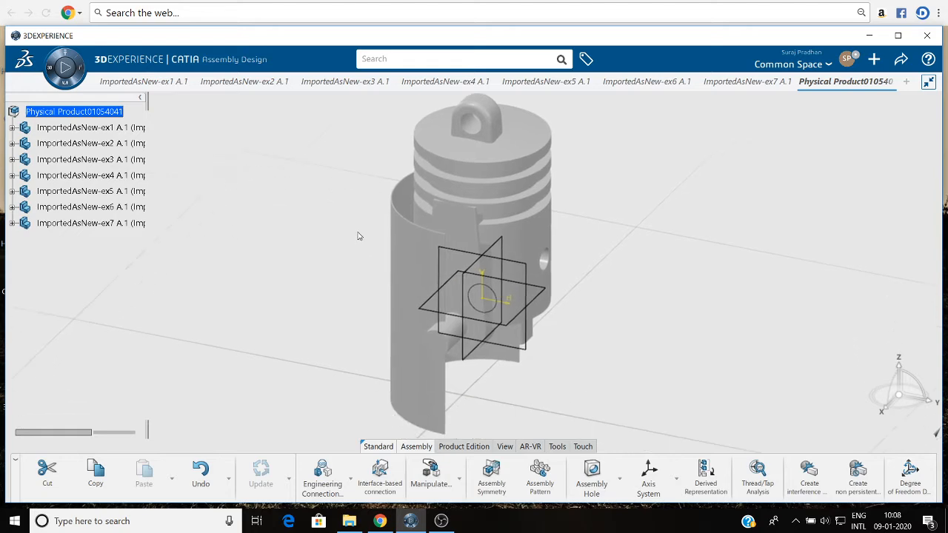
right_click(80, 111)
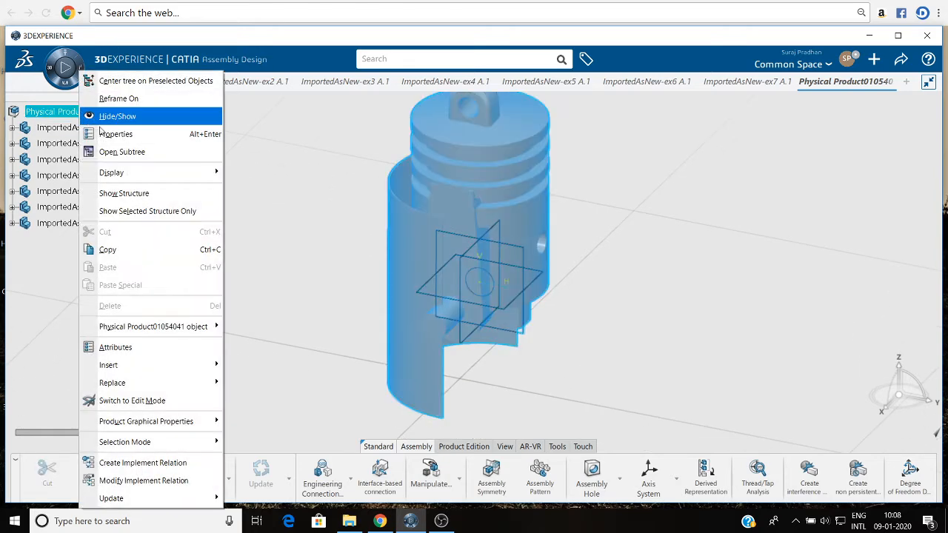
left_click(117, 137)
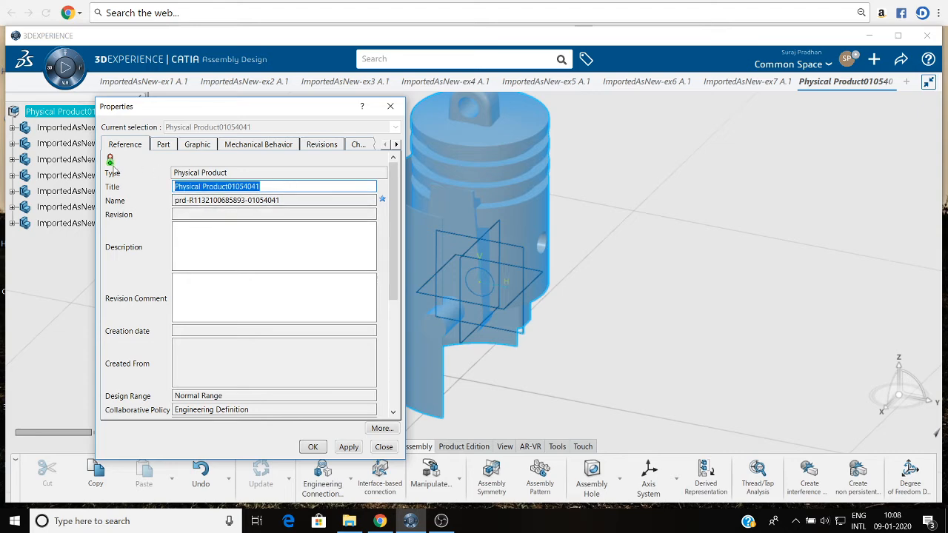
type("P")
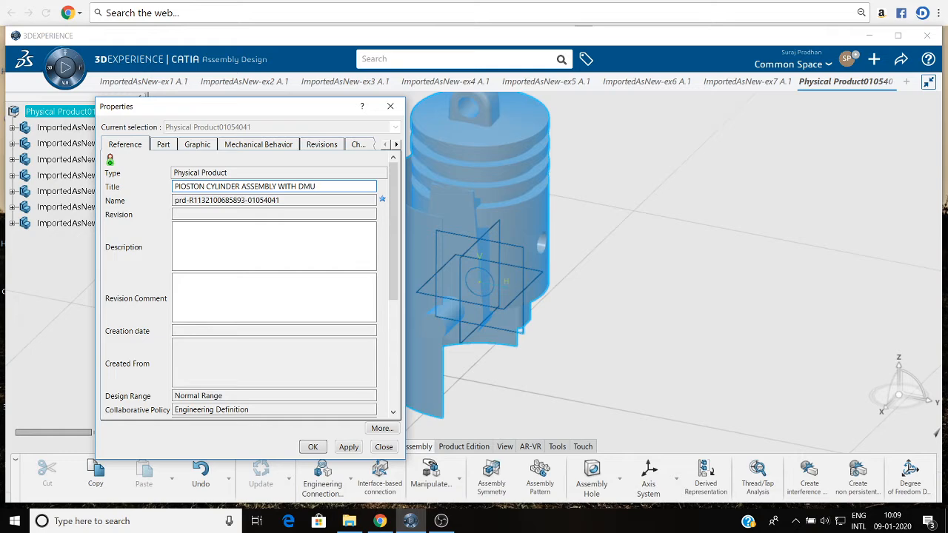
left_click(348, 447)
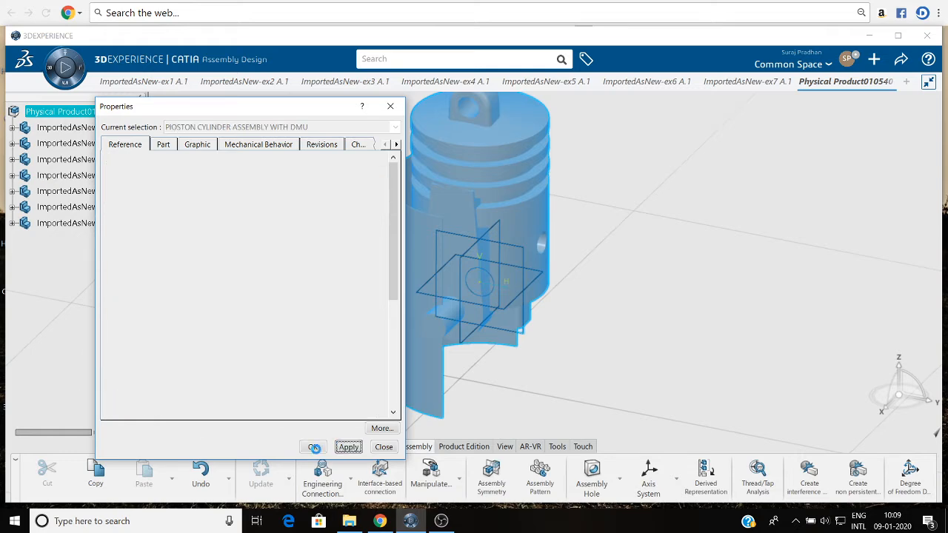
left_click(314, 447)
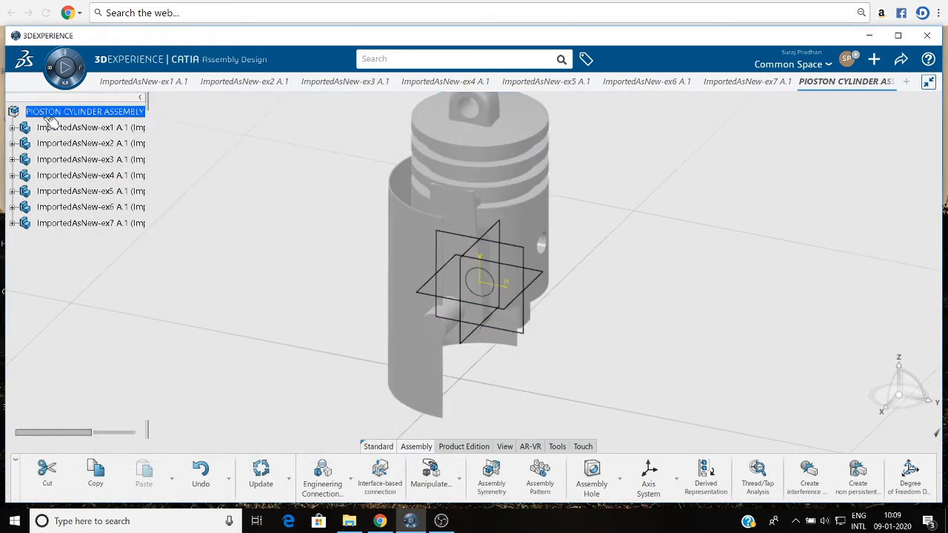
left_click_drag(145, 98, 144, 131)
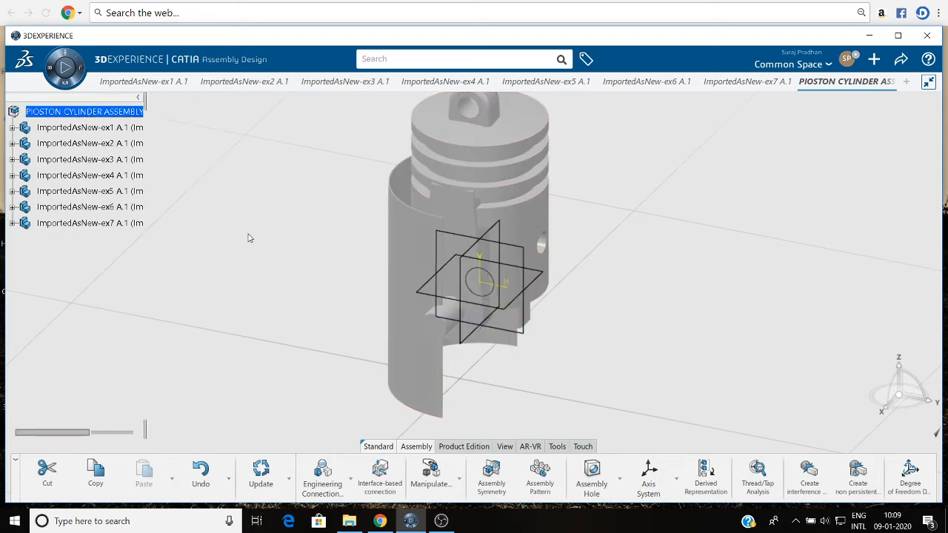
left_click(260, 470)
Start manipulating the components and move the ex5 piston and the ex3 crank along the X axis, out of the ex4 cylinder.
left_click(428, 478)
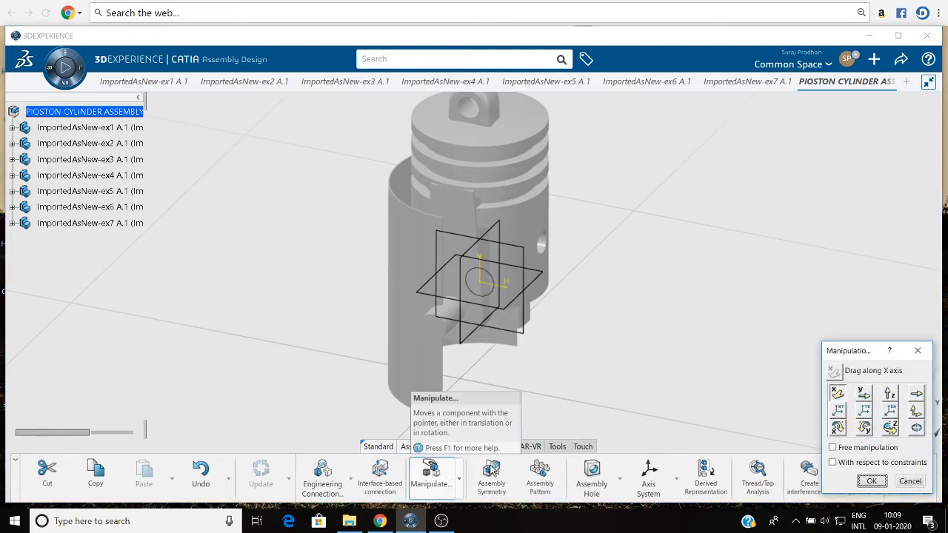
left_click_drag(526, 185, 825, 237)
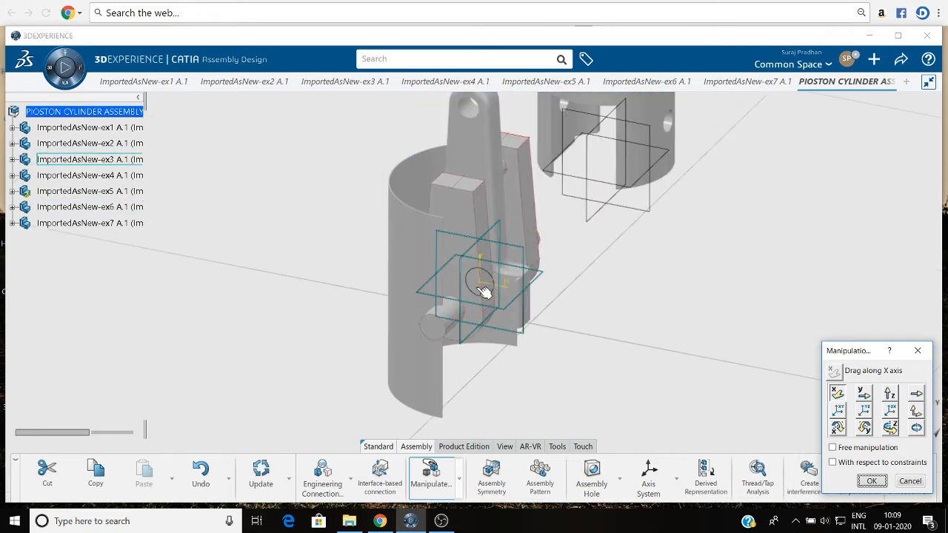
left_click_drag(449, 328, 612, 431)
Move the ex2 connecting rod and ex1 cap along the Y axis, clear of the cylinder, and separate the cap from the rod along X.
left_click(863, 393)
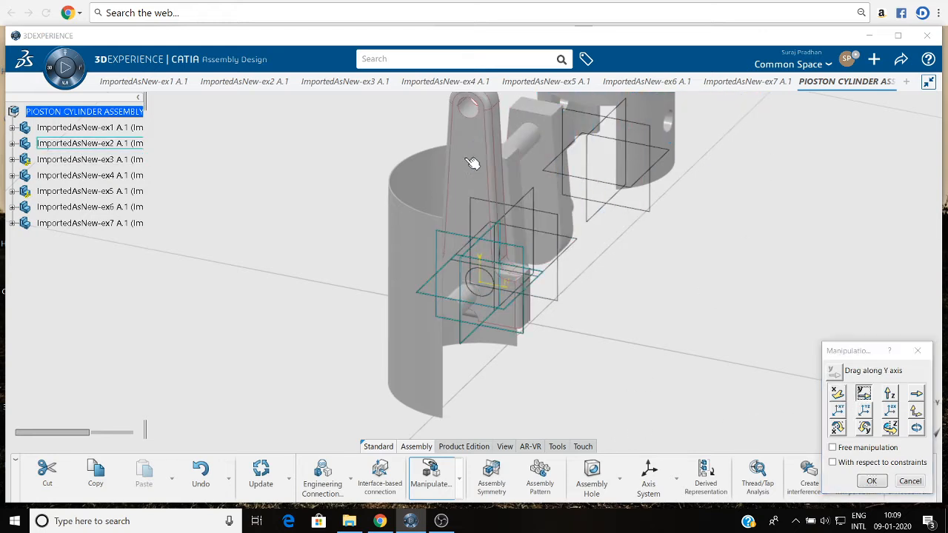
left_click_drag(474, 160, 743, 385)
left_click(837, 393)
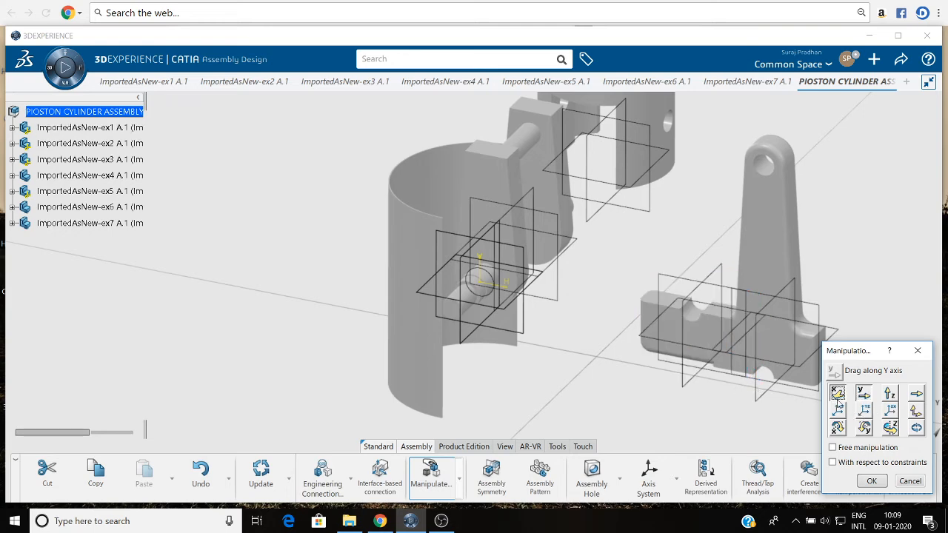
left_click_drag(699, 325, 592, 445)
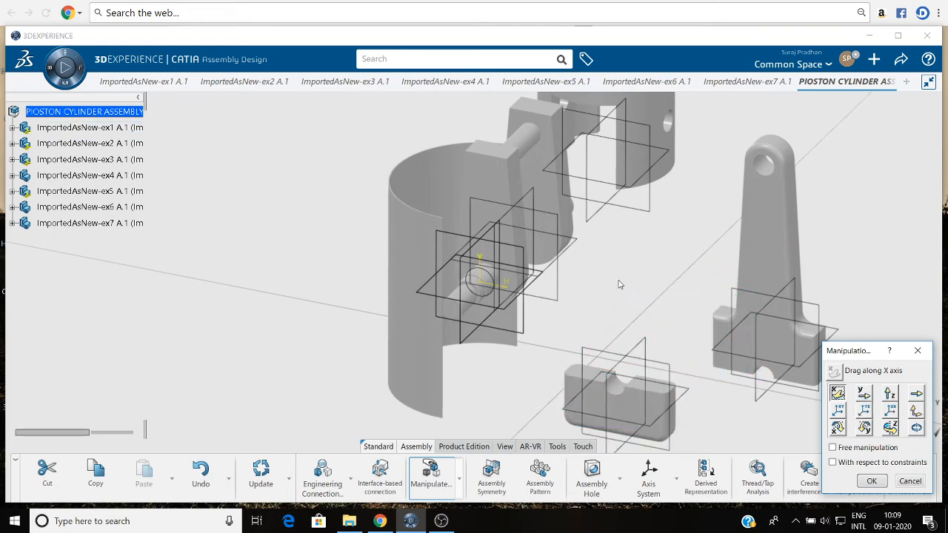
Move the ex3 crank and the small ex6 ring along the Y axis, clear of the ex4 cylinder.
middle_click_drag(619, 284, 579, 322)
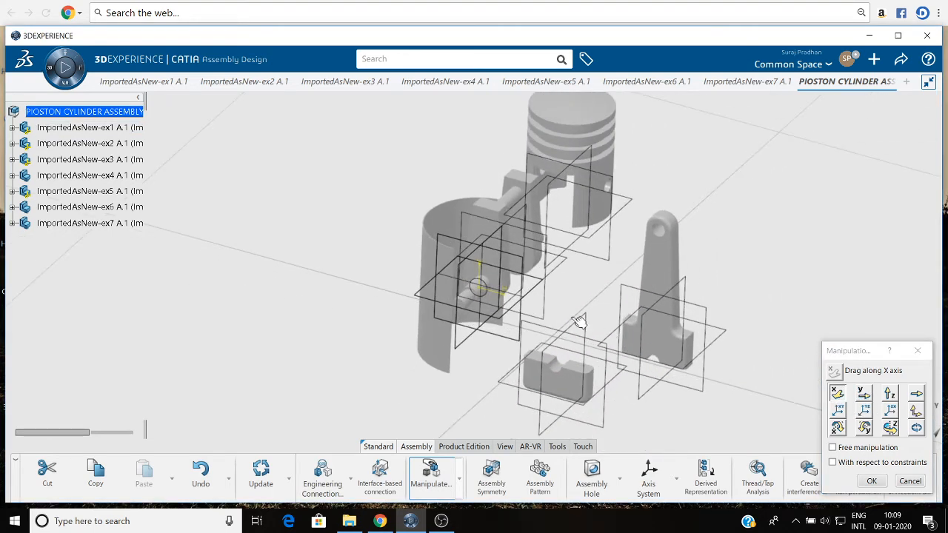
left_click(863, 393)
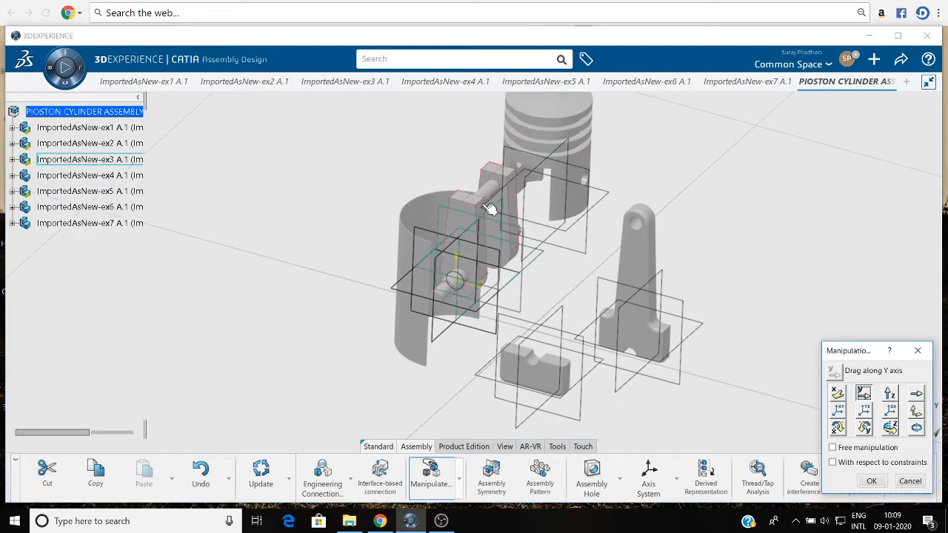
left_click_drag(484, 211, 815, 125)
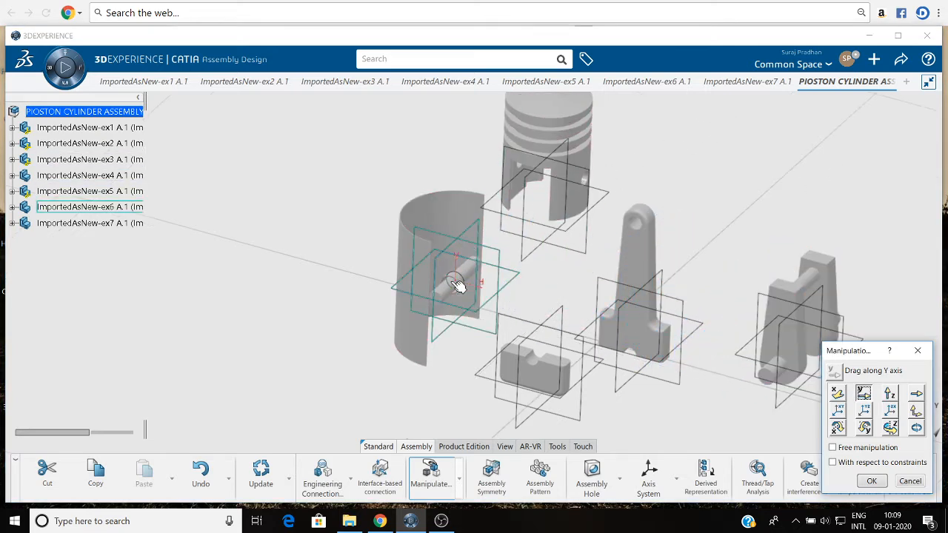
left_click_drag(456, 293, 705, 458)
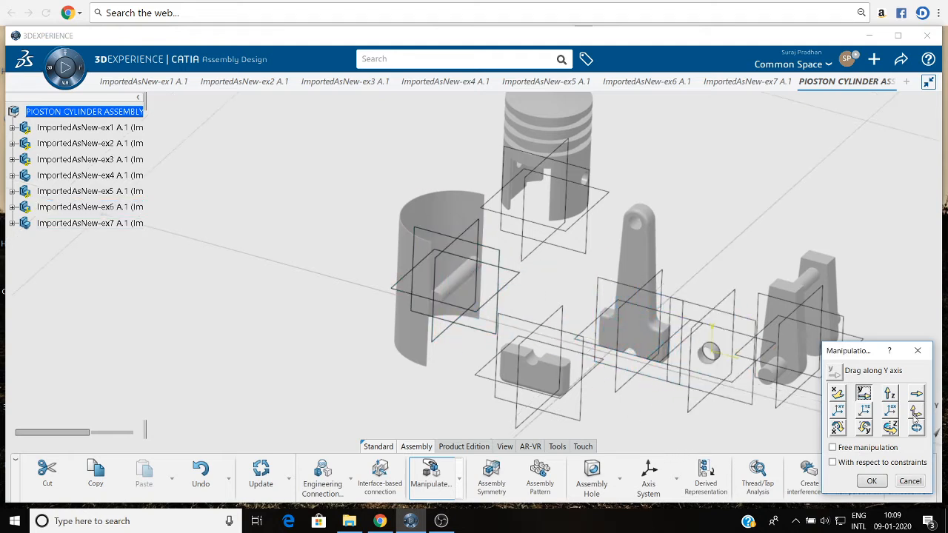
Move the ex7 pin out of the cylinder along the X axis, and shift the ex5 piston and ex1 cap along X.
left_click(837, 393)
left_click_drag(456, 281, 758, 157)
left_click_drag(574, 170, 680, 150)
left_click_drag(556, 396, 601, 385)
Move the ex6 ring along the Y and X axes to a free spot in front of the crank, finish manipulating and update the assembly.
left_click(863, 393)
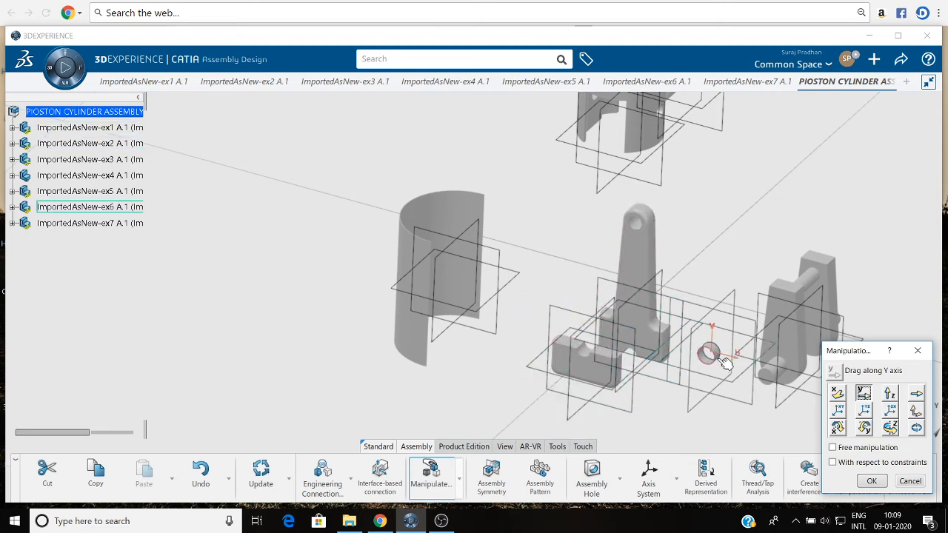
left_click_drag(713, 355, 712, 434)
left_click(837, 393)
left_click(871, 481)
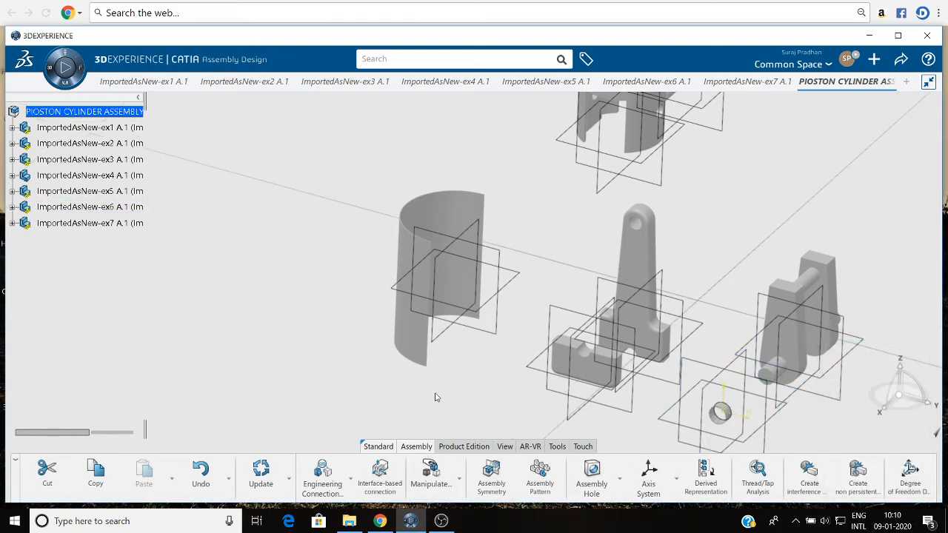
left_click(260, 474)
Fix the small ex6 ring in place with a Fix engineering connection and update the assembly.
scroll(356, 378, "down", 3)
middle_click_drag(439, 383, 273, 343)
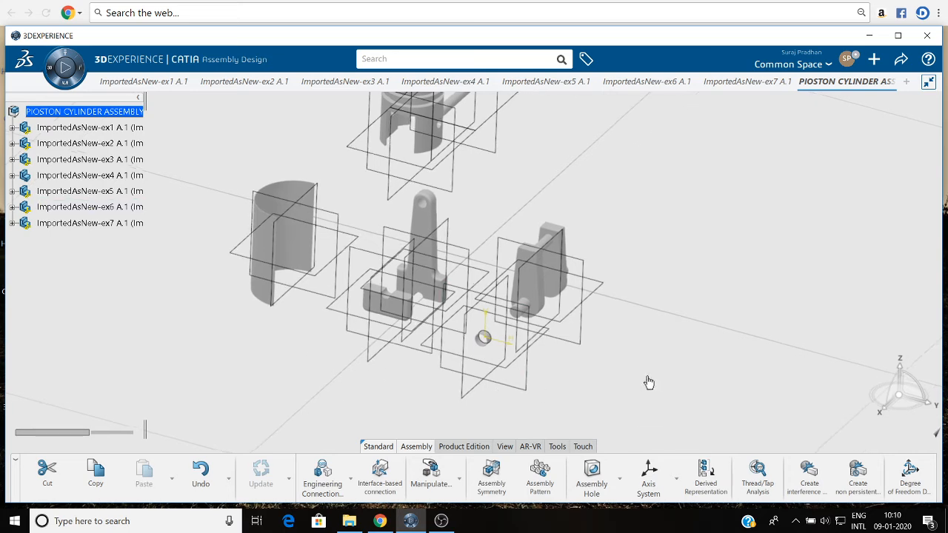
scroll(600, 390, "up", 4)
scroll(520, 380, "up", 5)
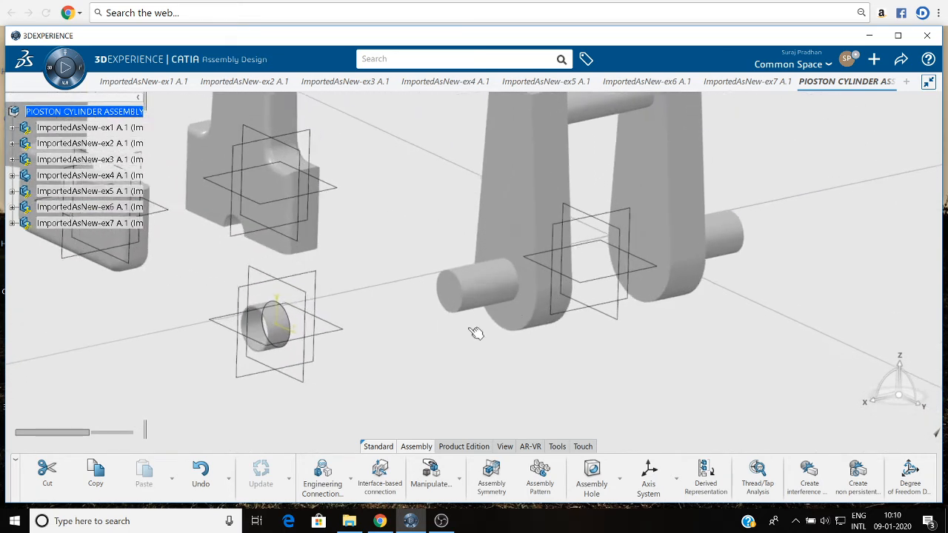
middle_click_drag(481, 320, 601, 305)
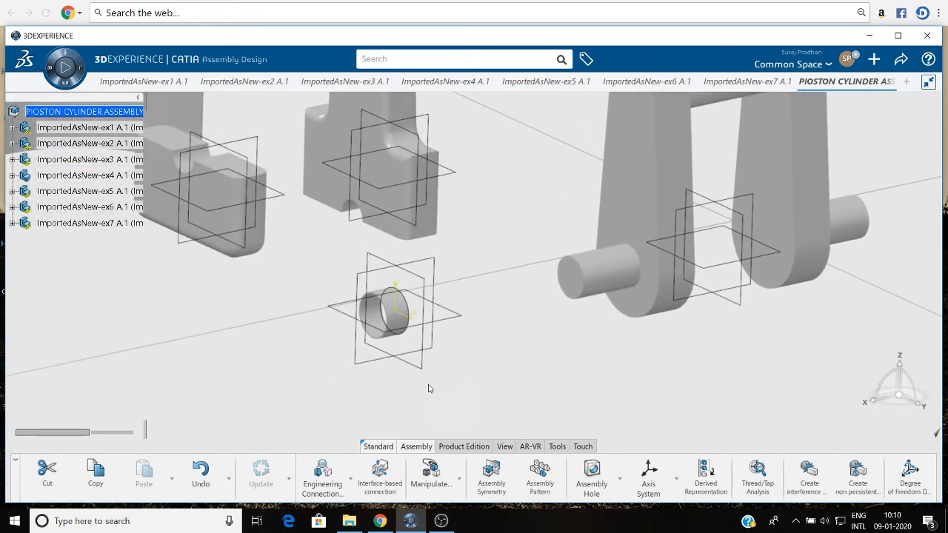
left_click(351, 477)
left_click(353, 444)
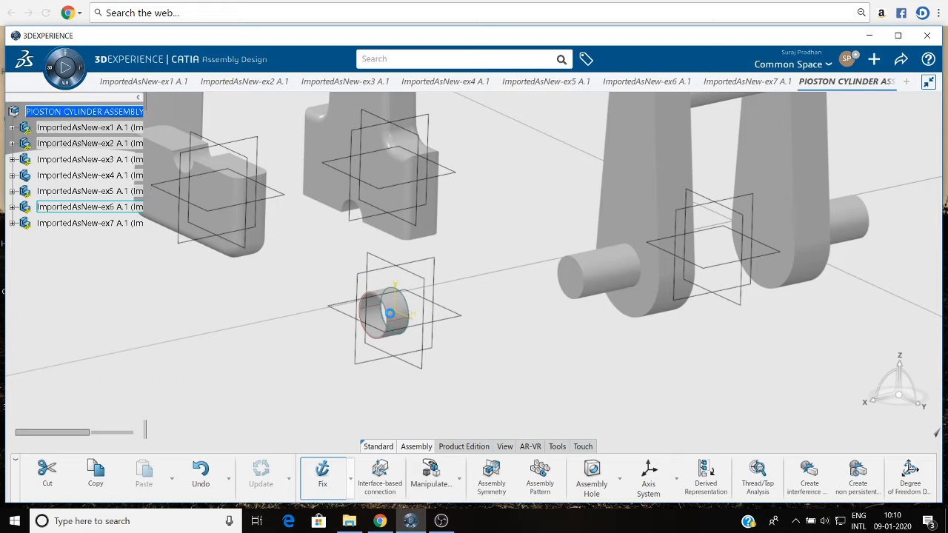
left_click(389, 314)
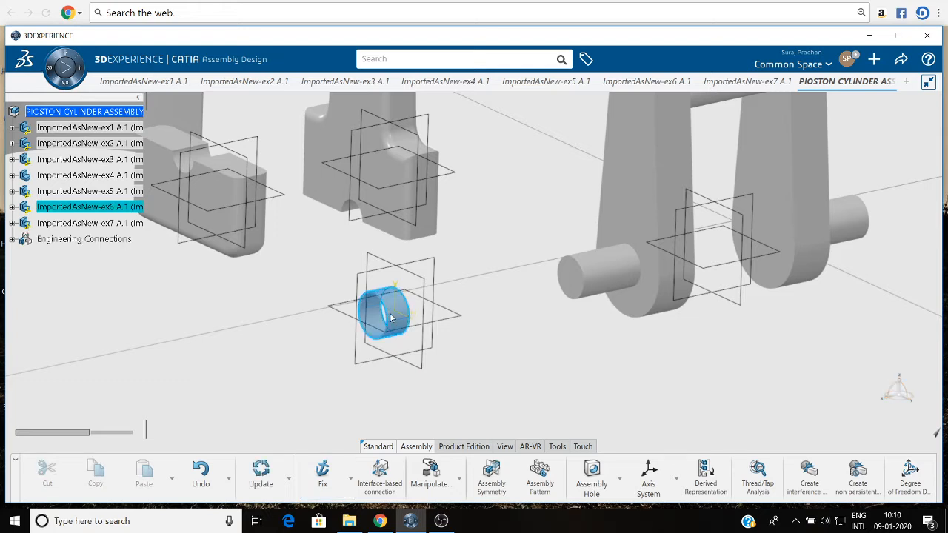
left_click(260, 474)
left_click(275, 393)
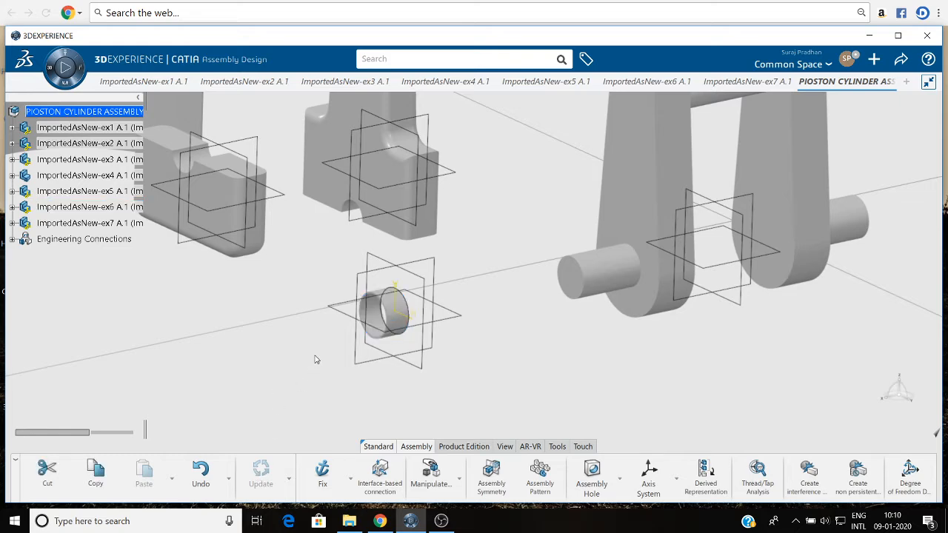
Start a Revolute engineering connection and make the axis of the small ex6 ring coincident with the axis of the ex3 crank's end pin.
middle_click_drag(537, 363, 506, 382)
scroll(502, 372, "up", 4)
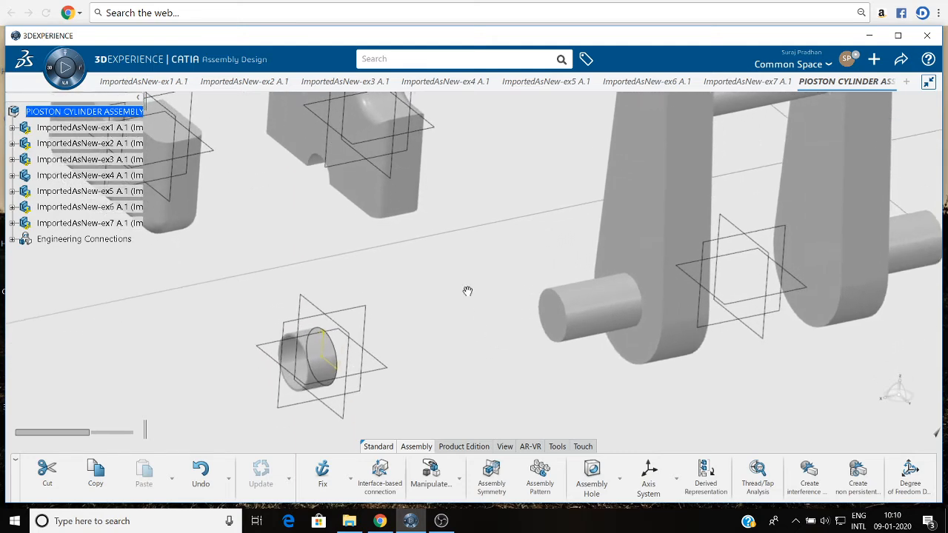
middle_click_drag(468, 299, 471, 345)
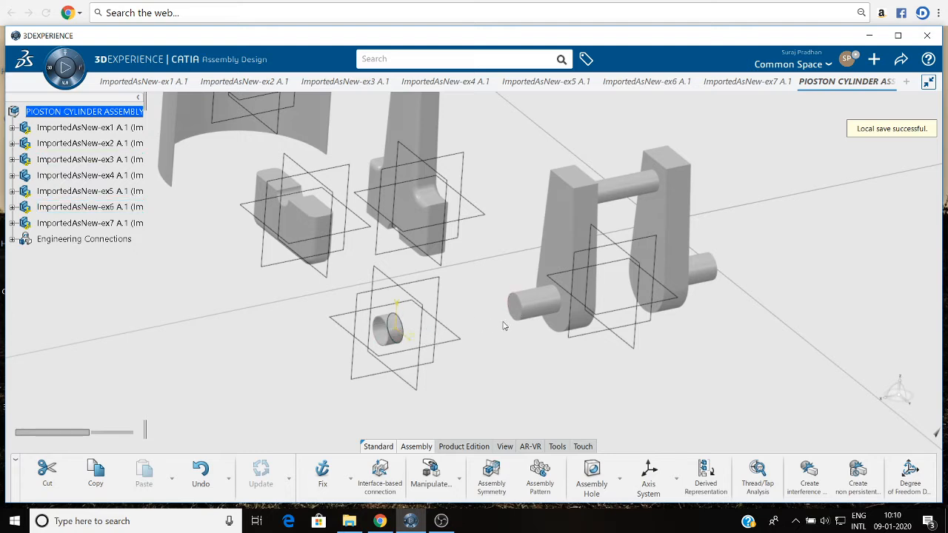
left_click(351, 479)
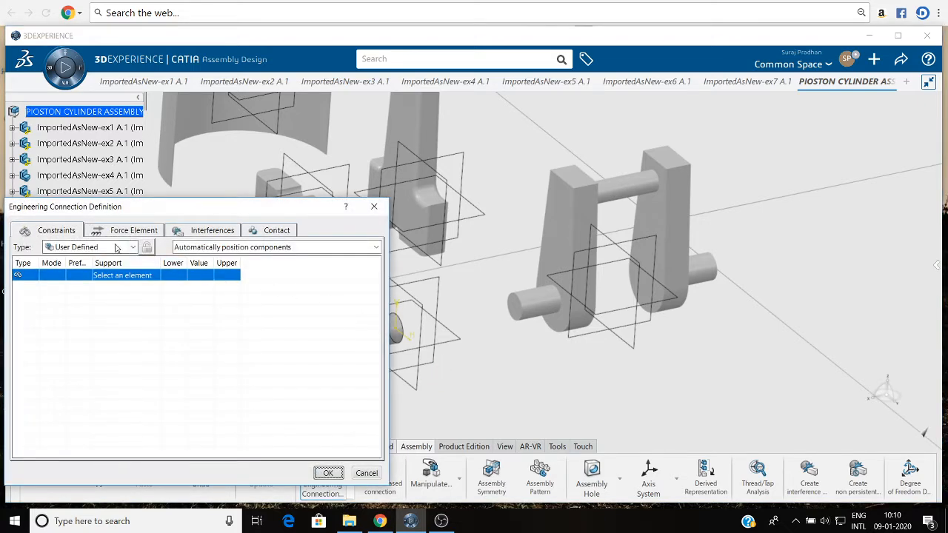
left_click(89, 246)
left_click(70, 326)
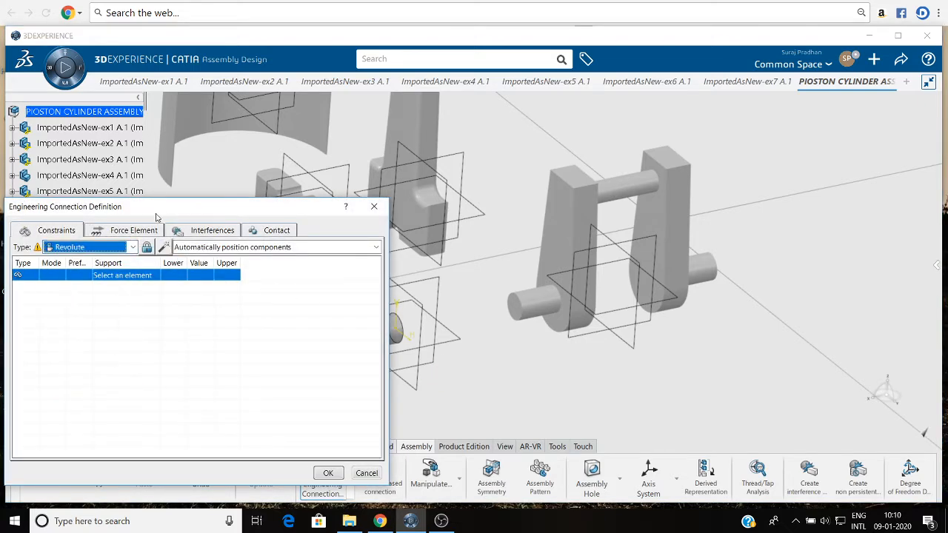
left_click_drag(163, 212, 845, 168)
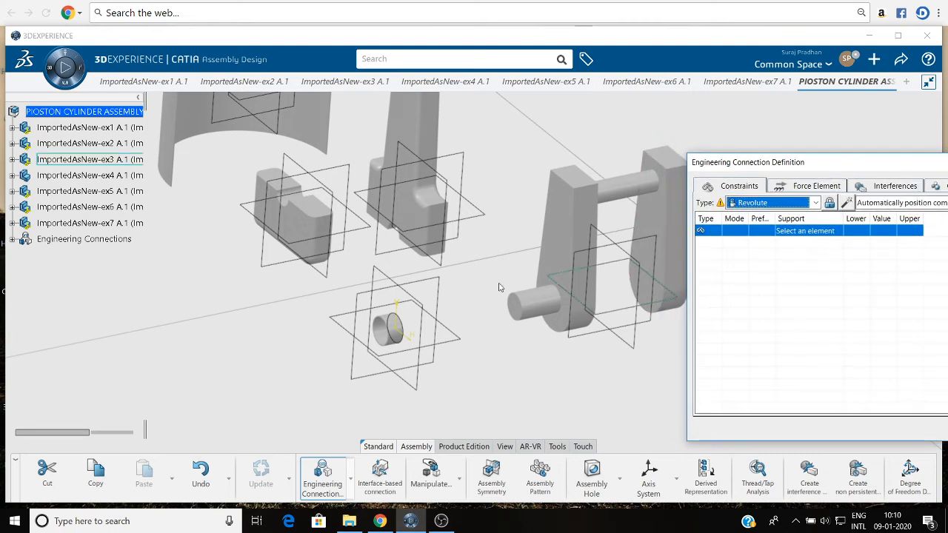
left_click(394, 335)
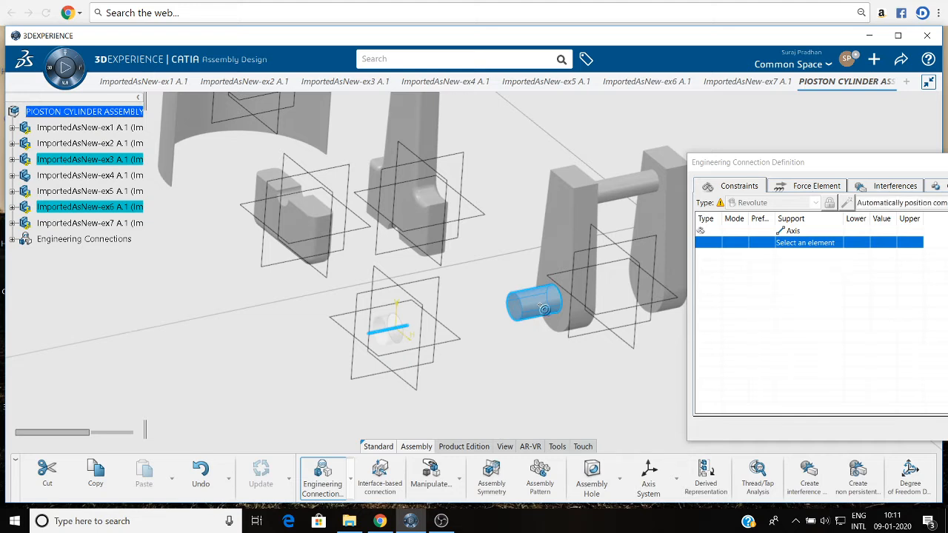
left_click(541, 309)
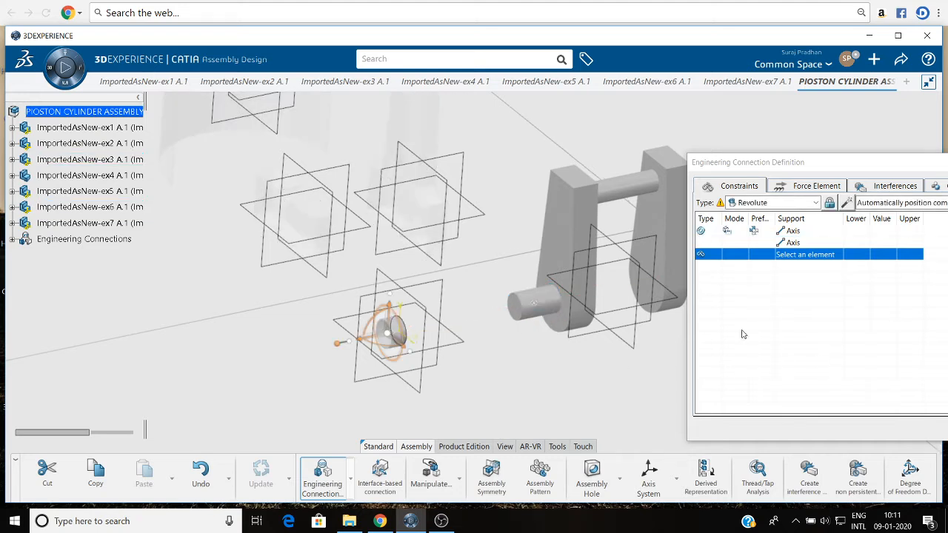
Insert an Offset constraint in the revolute connection between the end face of the crank's pin and the annular face of the ex6 ring.
right_click(782, 255)
mouse_move(809, 262)
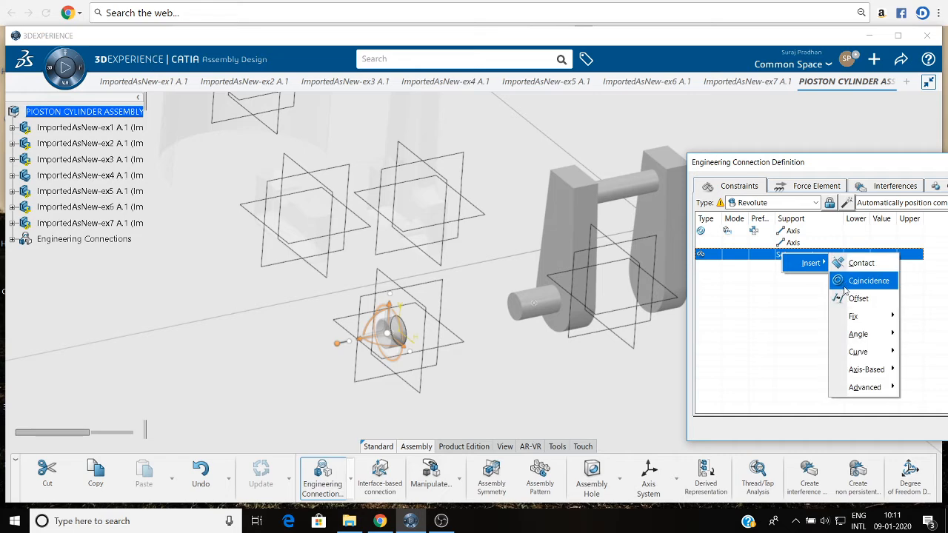
left_click(846, 299)
middle_click_drag(515, 360, 562, 252)
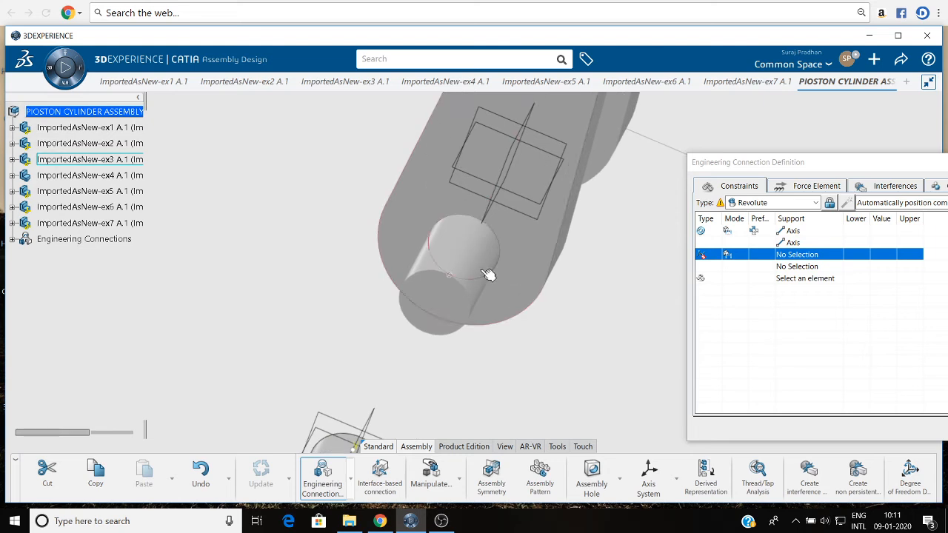
left_click(436, 304)
middle_click_drag(498, 357, 388, 321)
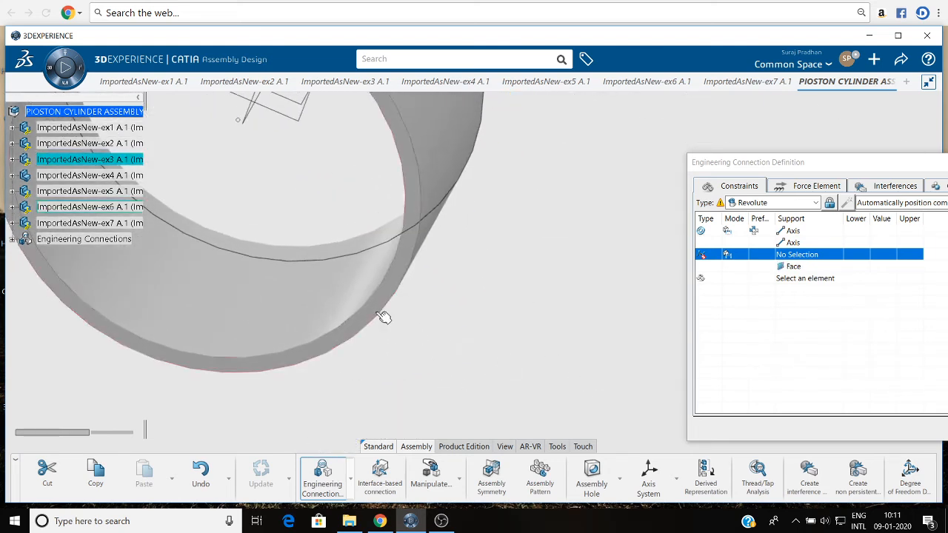
left_click(382, 314)
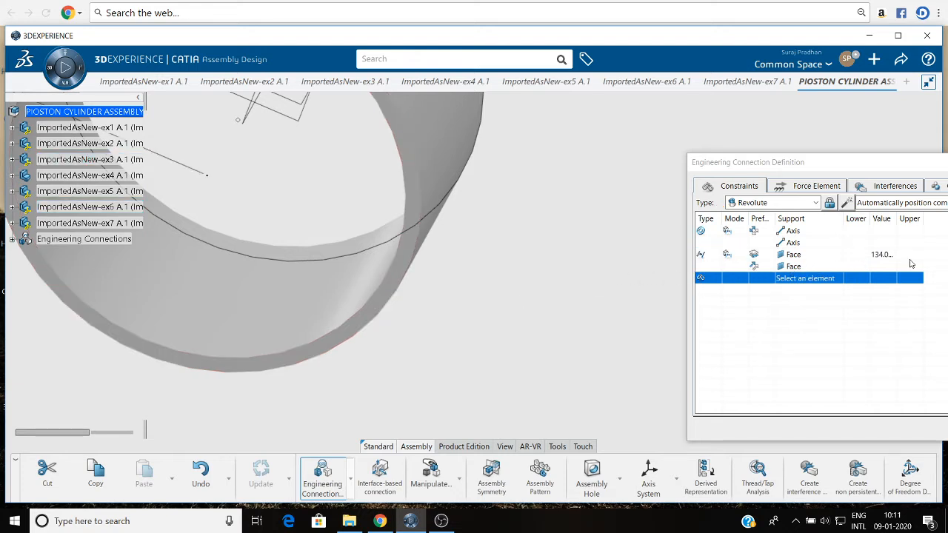
Set the offset between the crank pin's end face and the ring face to -7 mm.
left_click(884, 255)
left_click(882, 255)
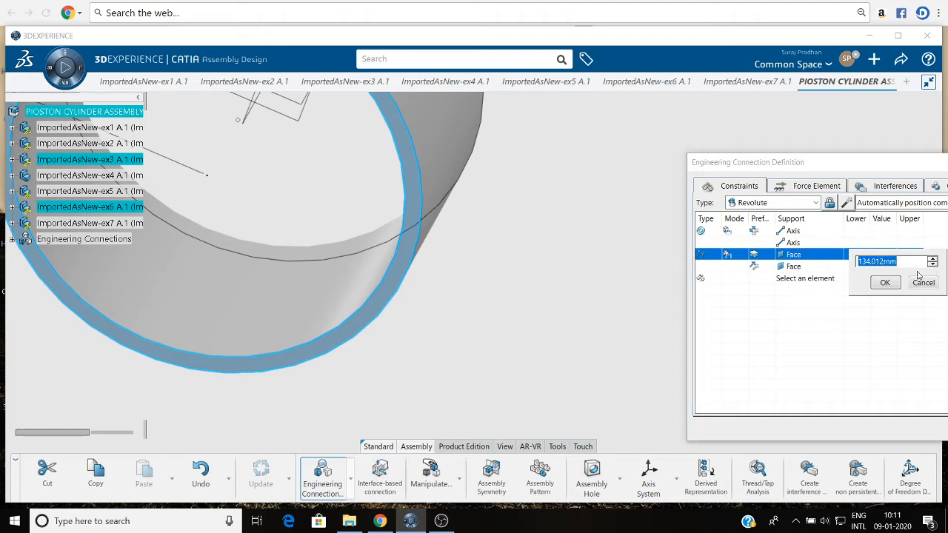
type("7")
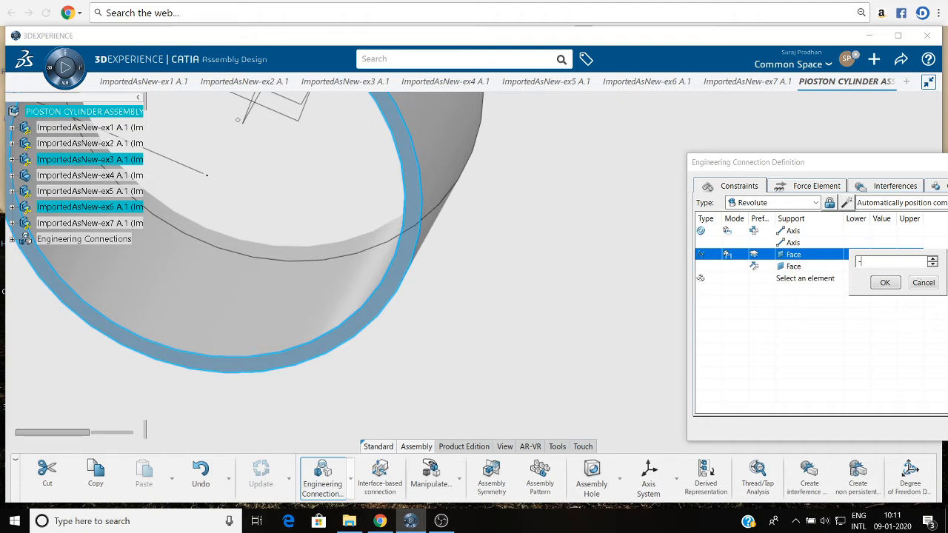
left_click(884, 283)
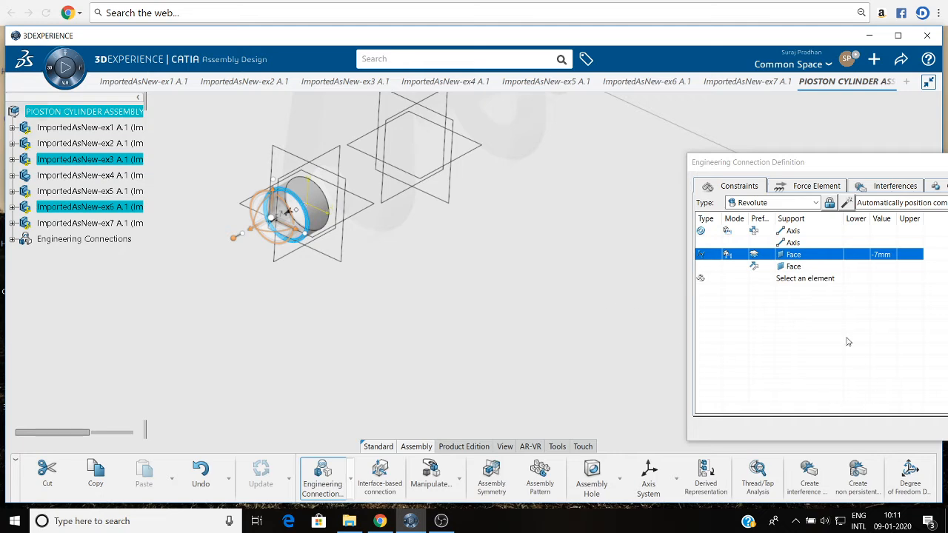
Accept the revolute connection without a check contact specification, expand the Engineering Connections and update the assembly.
left_click_drag(811, 165, 677, 129)
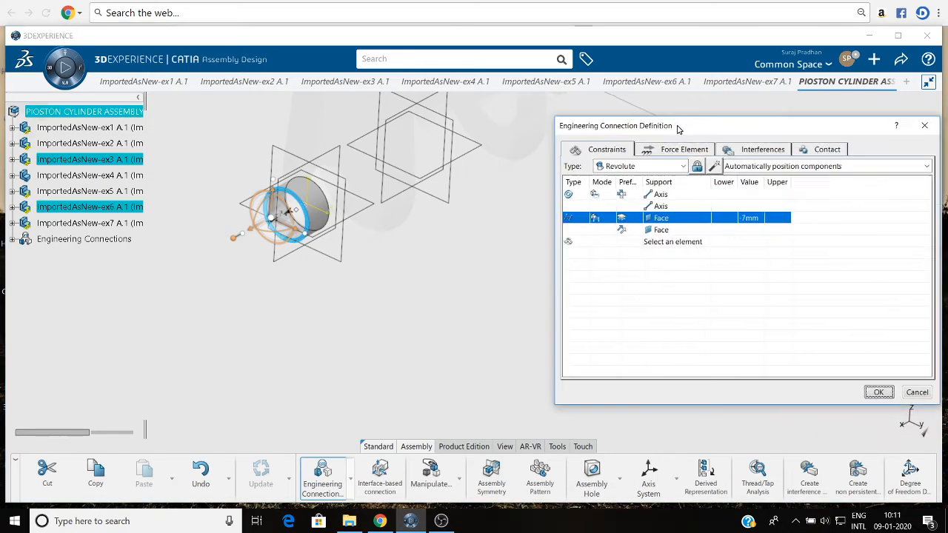
left_click(877, 392)
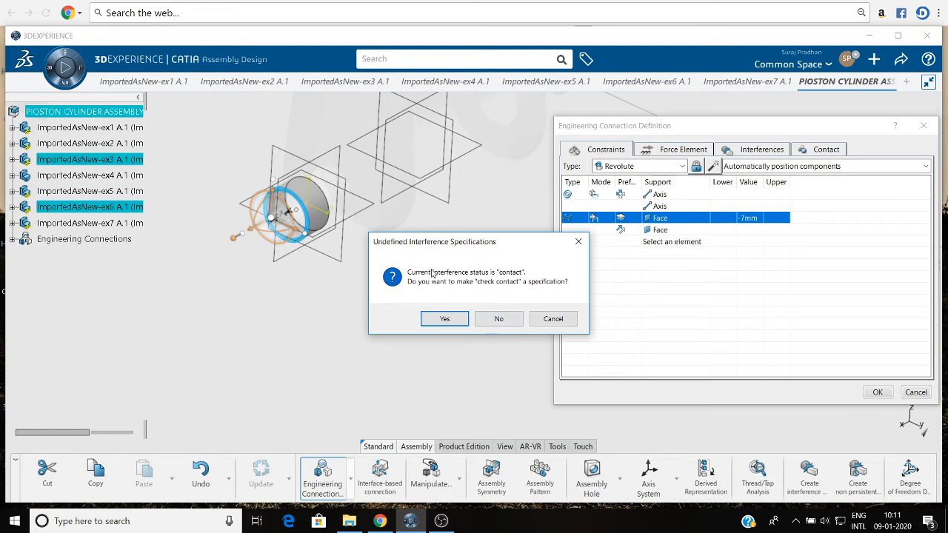
left_click(501, 323)
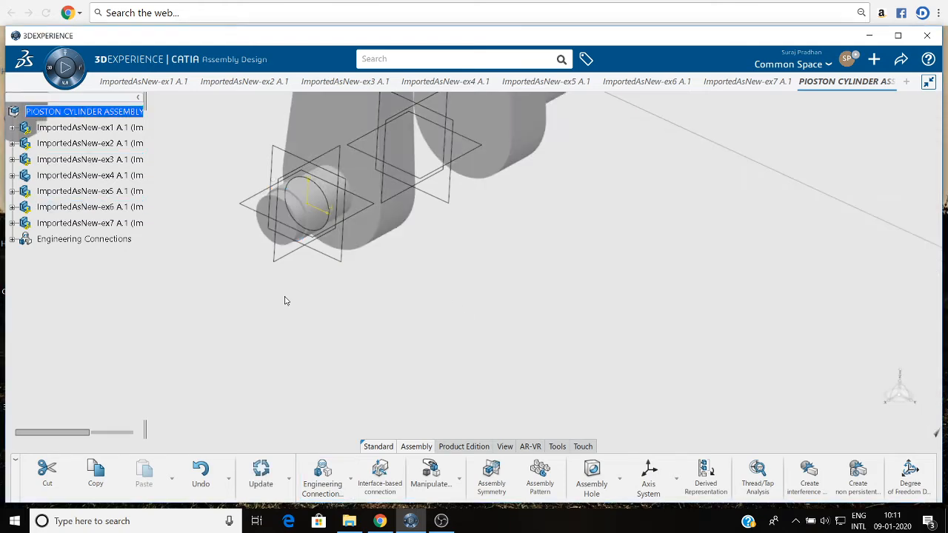
left_click(12, 240)
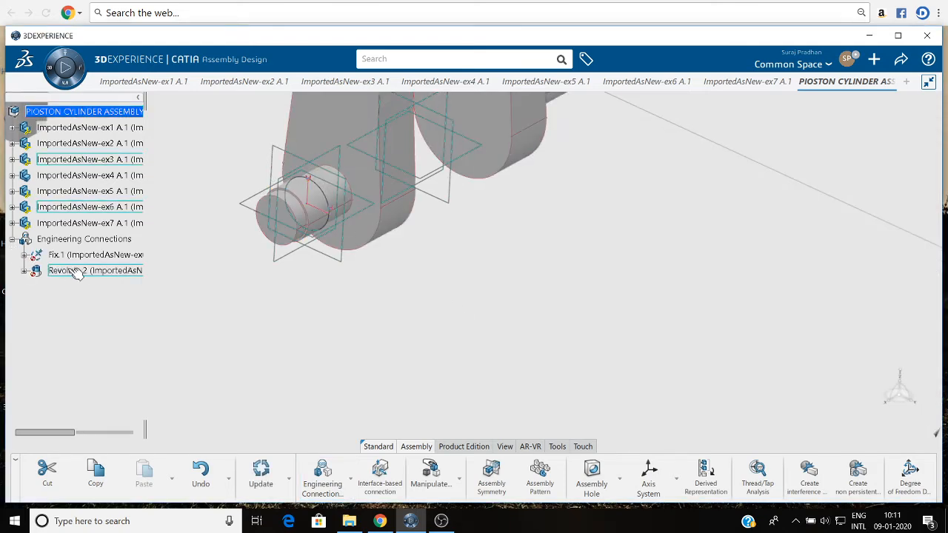
left_click(240, 468)
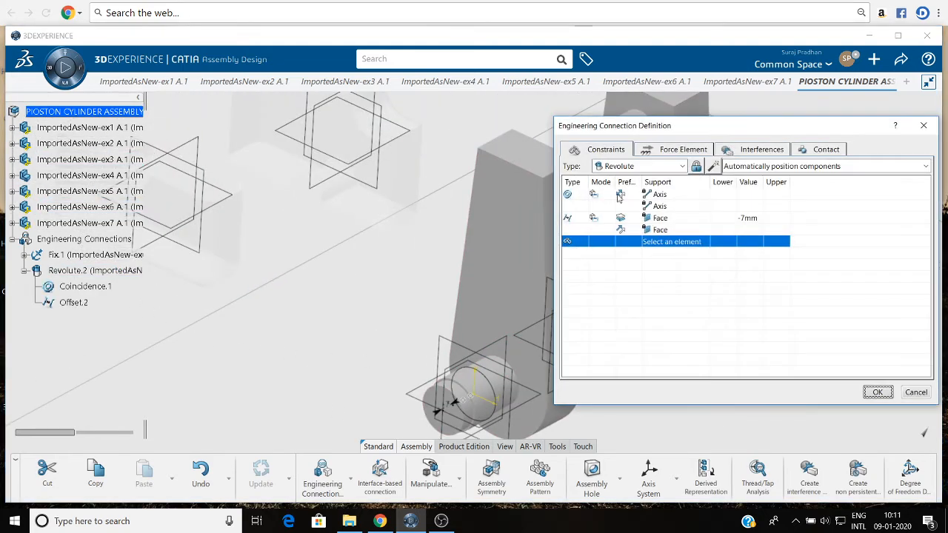
Try an Angle constraint between the zx planes of the ex6 ring and ex3 crank in the revolute connection, and delete it.
right_click(664, 244)
mouse_move(693, 252)
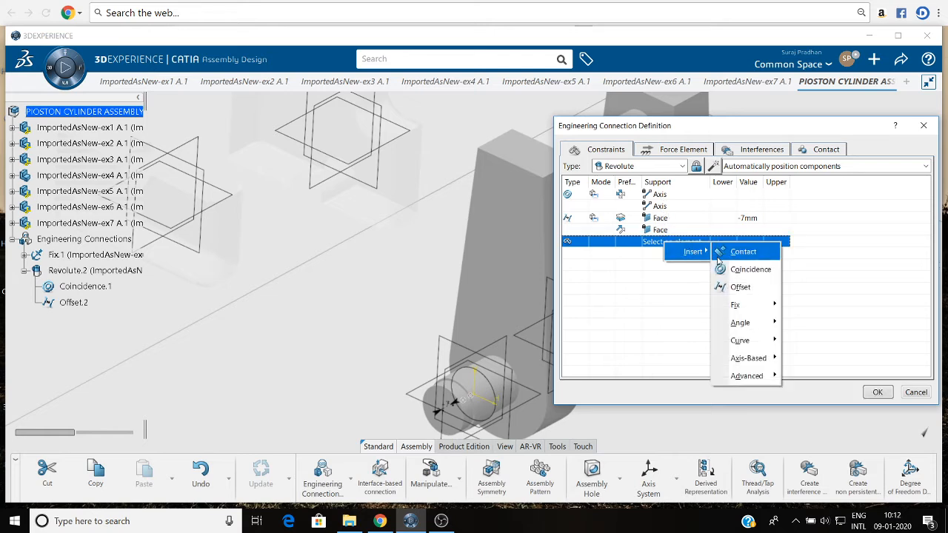
mouse_move(740, 324)
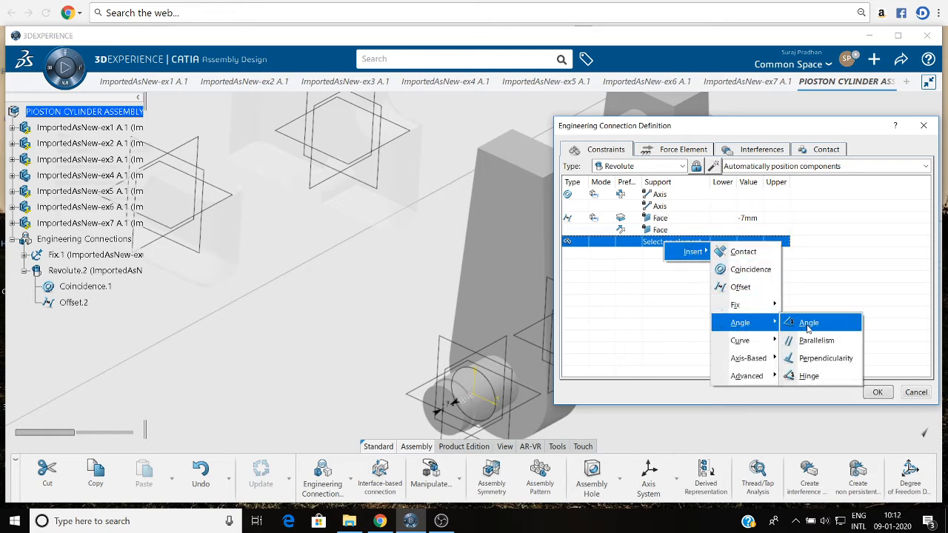
left_click(806, 323)
left_click(503, 346)
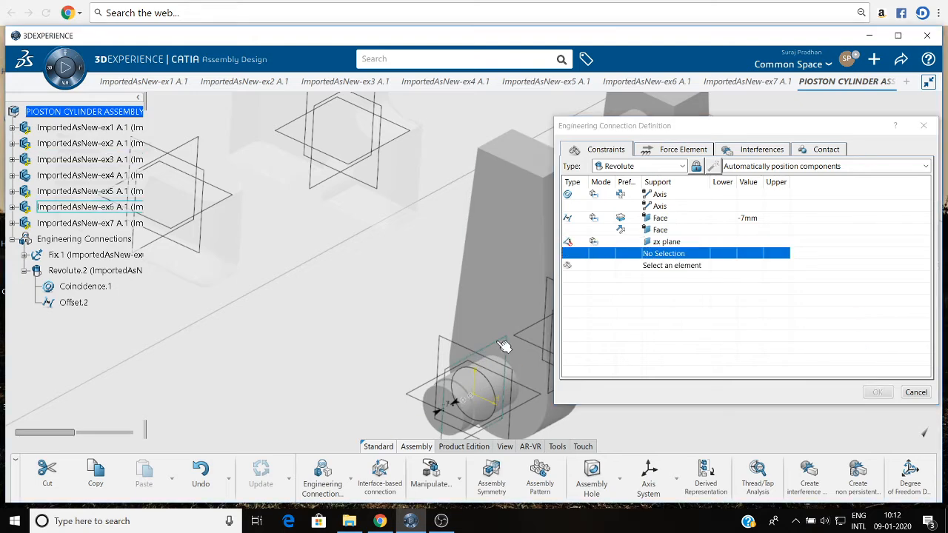
middle_click_drag(482, 274, 344, 225)
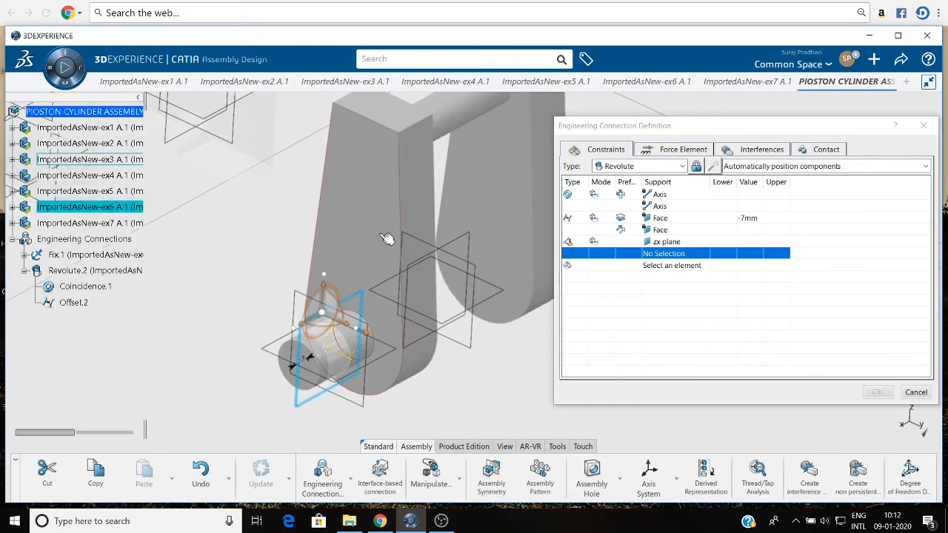
left_click(472, 239)
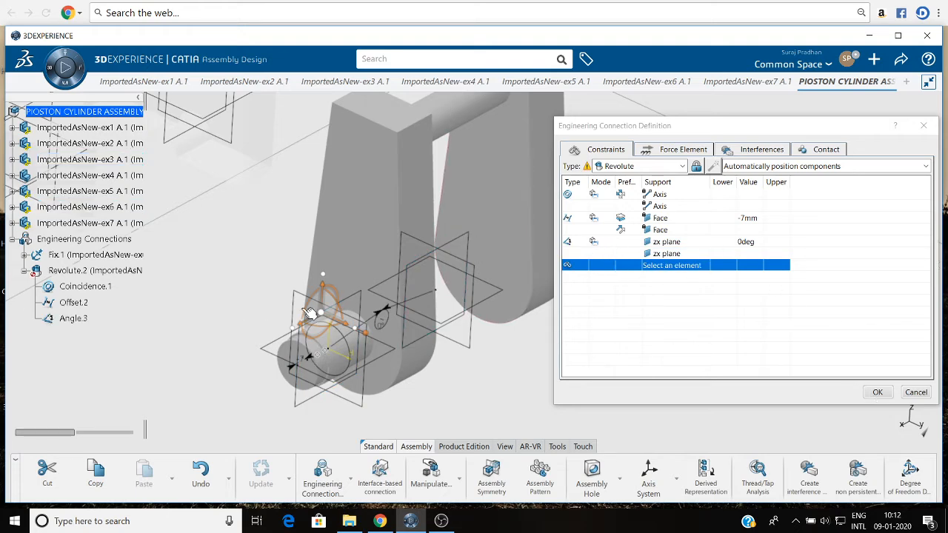
left_click(878, 393)
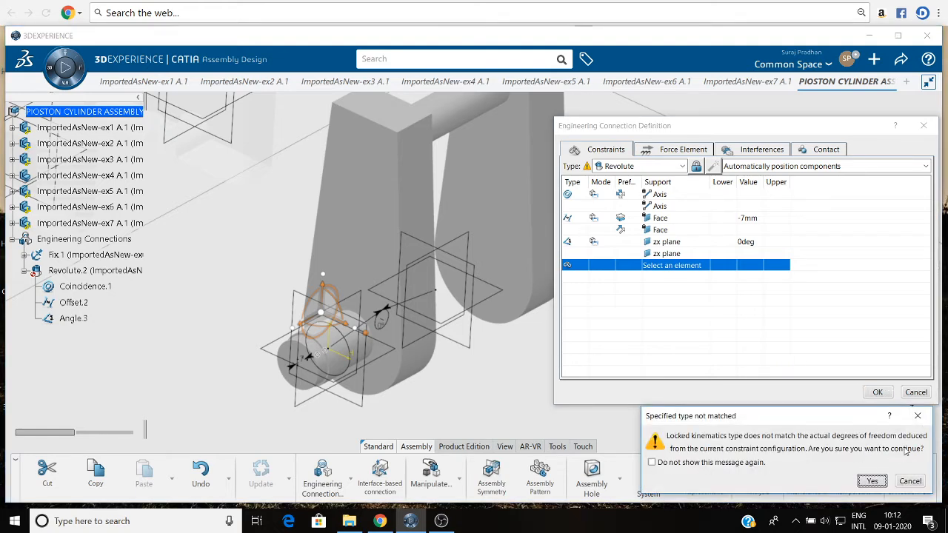
left_click(913, 418)
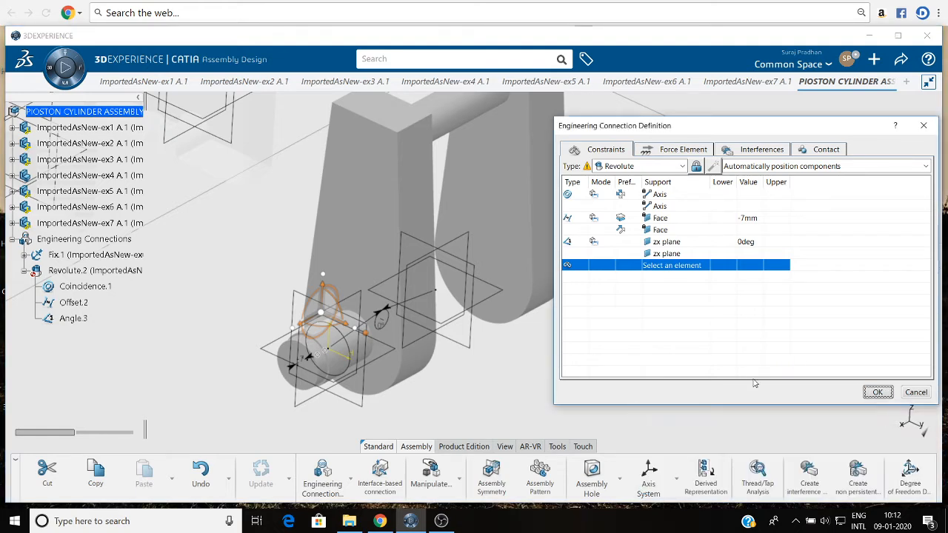
right_click(572, 243)
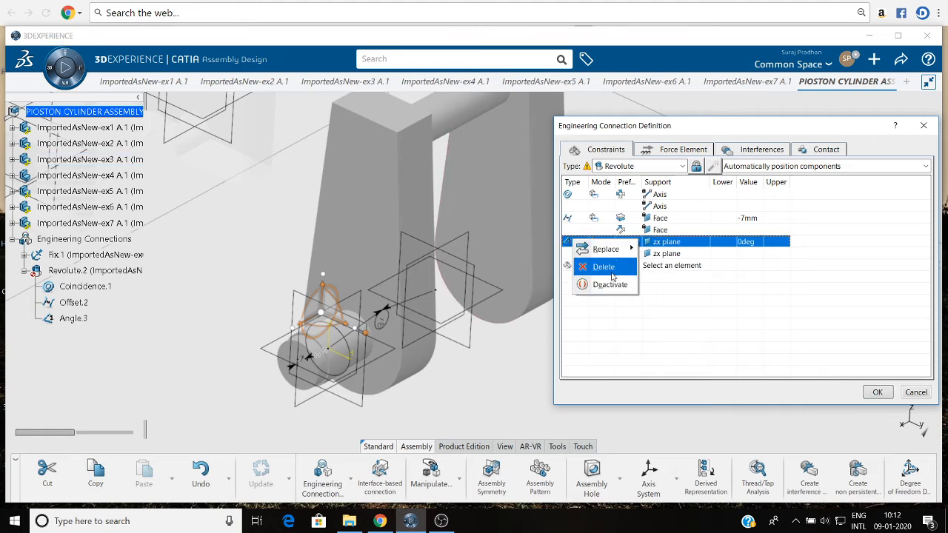
left_click(603, 265)
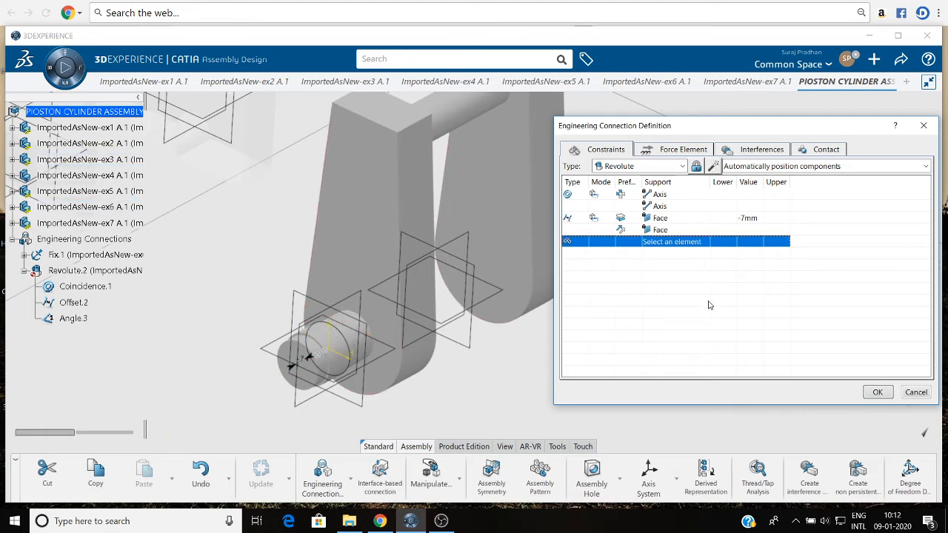
Insert an Angle constraint in the revolute connection, using the zx plane of the ex6 ring and the zx plane of the ex3 crank.
right_click(634, 246)
mouse_move(665, 253)
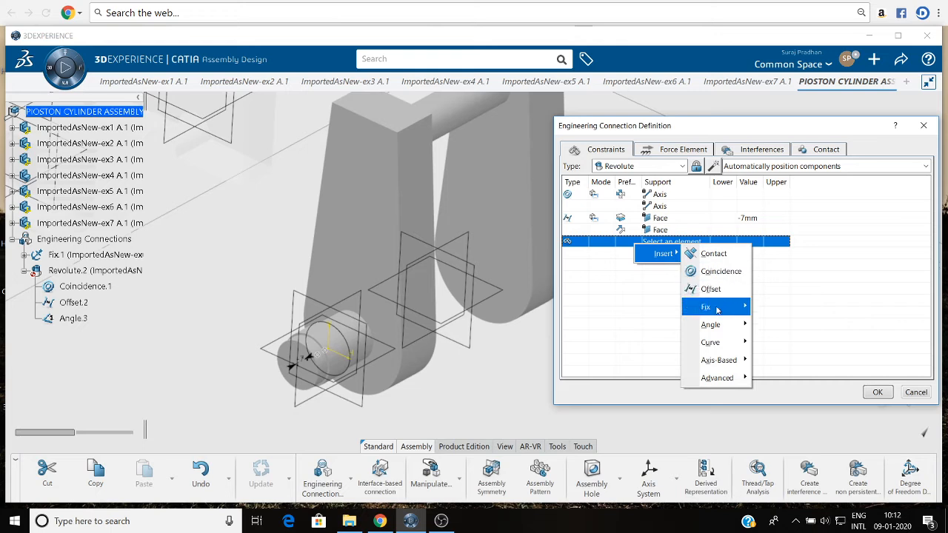
mouse_move(717, 328)
left_click(776, 324)
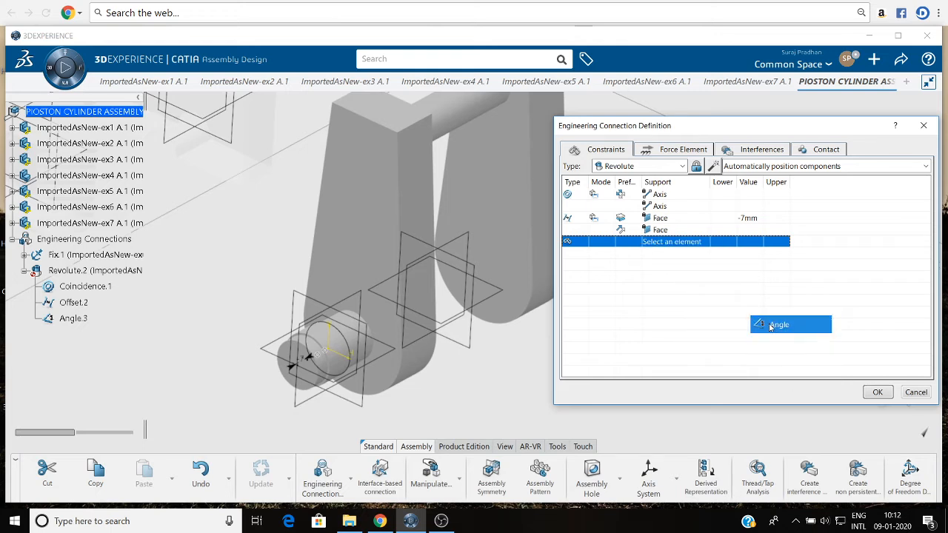
left_click(326, 317)
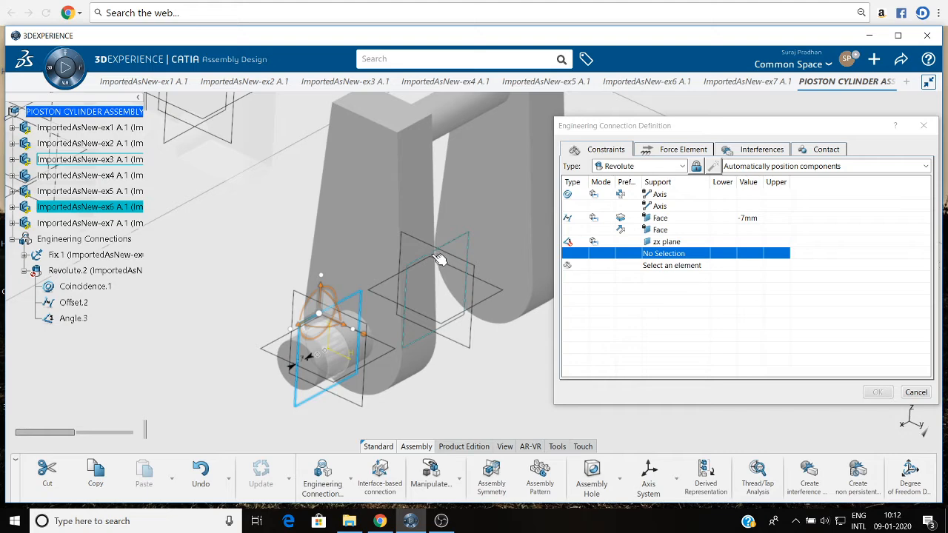
left_click(438, 259)
Set the angle constraint's mode to Controlled, accept the revolute connection and update the assembly.
left_click(593, 242)
left_click(593, 243)
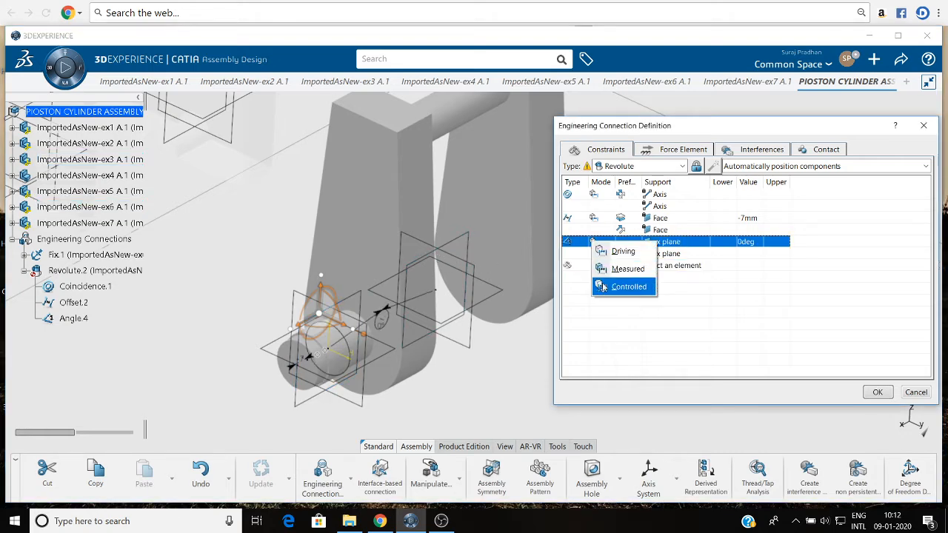
left_click(604, 287)
left_click(877, 391)
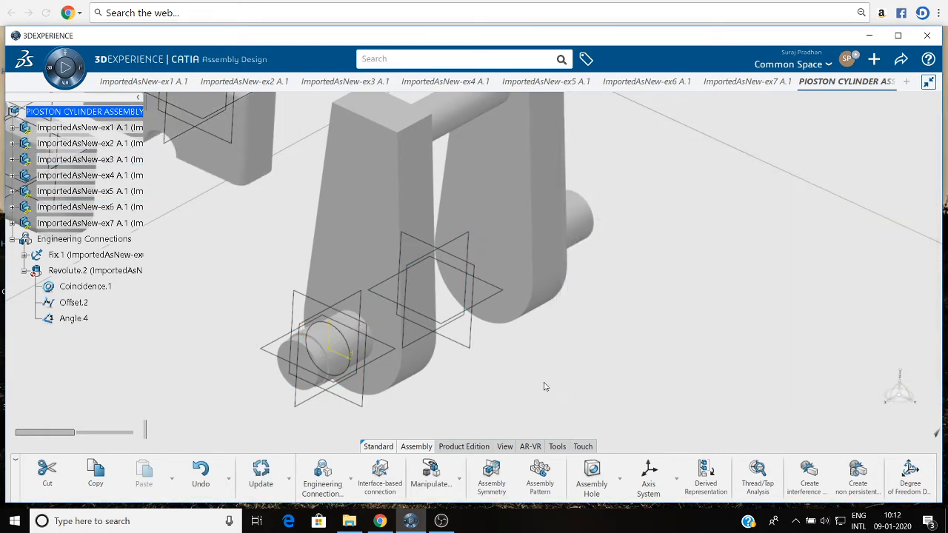
left_click(259, 472)
Start a Rigid engineering connection with a coincidence between the half-bore axes of the ex2 connecting rod and ex1 cap.
scroll(295, 209, "down", 5)
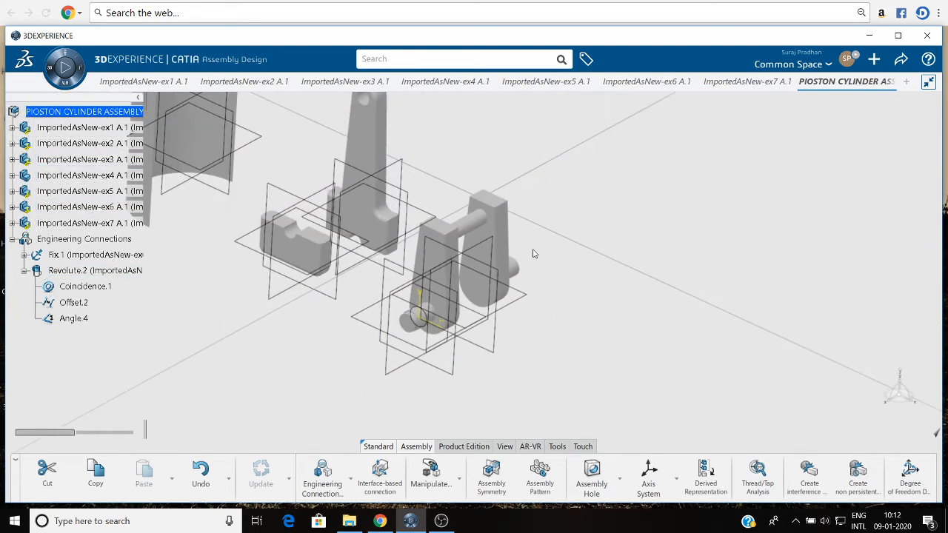
middle_click_drag(557, 254, 581, 318)
middle_click_drag(288, 248, 408, 342)
left_click(337, 481)
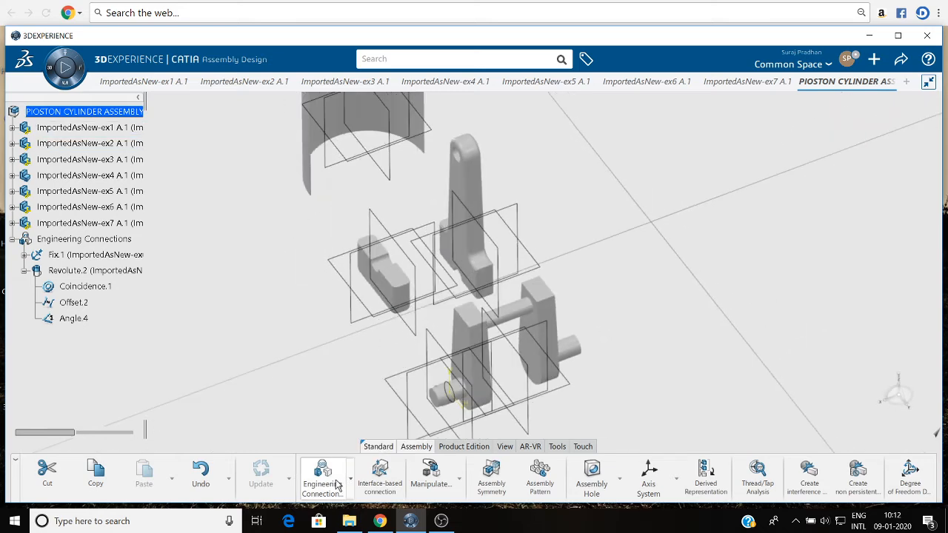
left_click(678, 166)
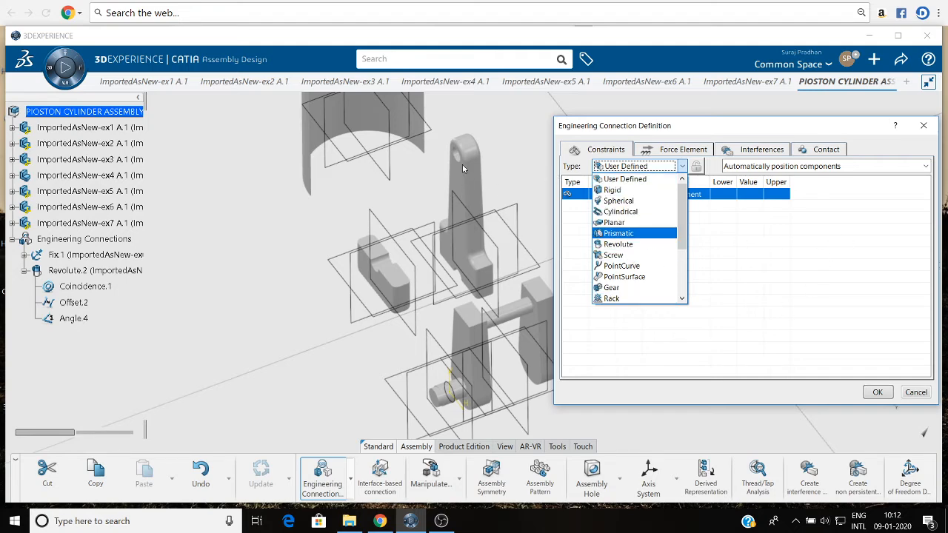
left_click(620, 192)
scroll(442, 216, "up", 6)
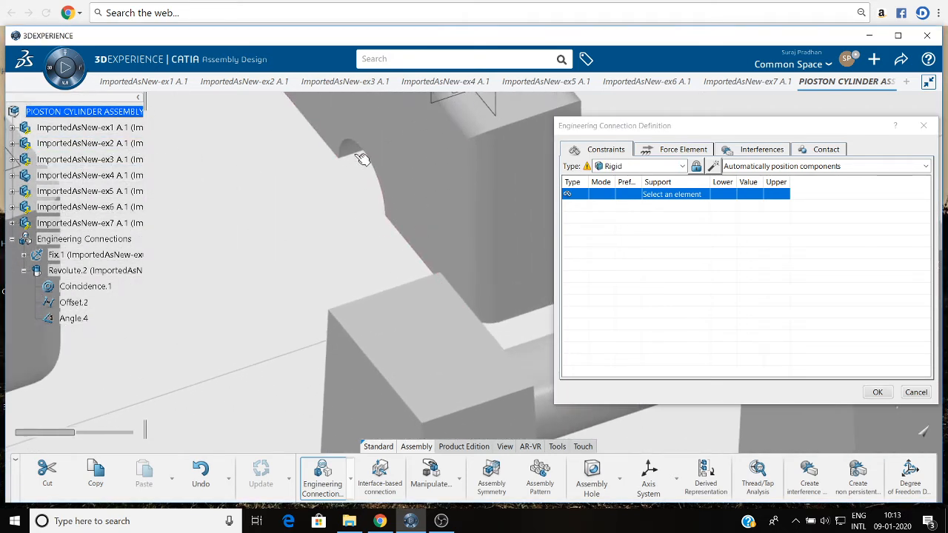
left_click(354, 152)
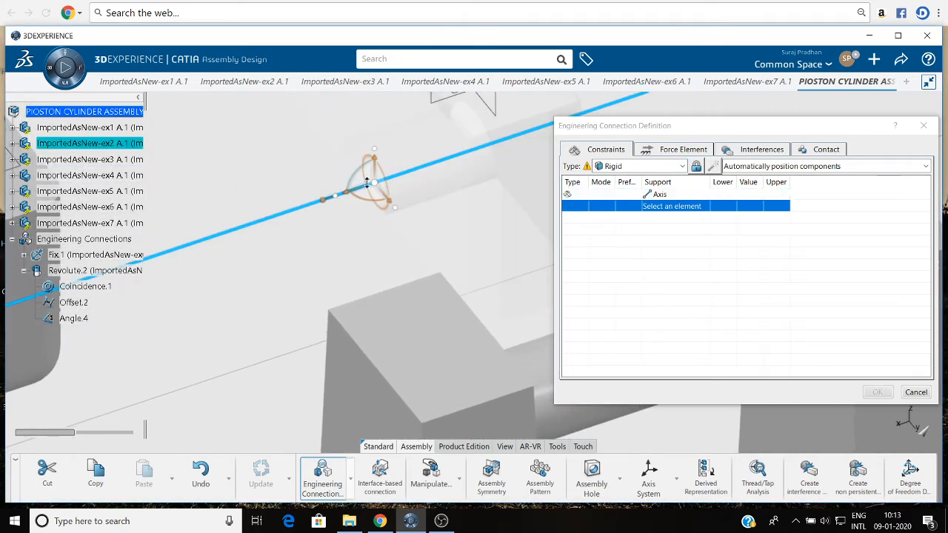
scroll(365, 183, "down", 3)
left_click(237, 206)
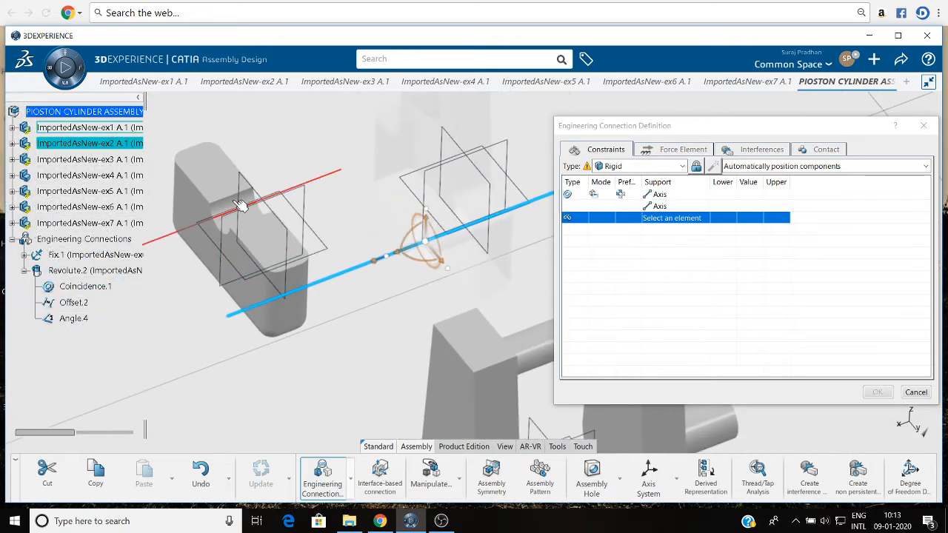
Add a Contact constraint between the flat mating faces of the ex2 connecting rod and the ex1 cap.
right_click(641, 221)
left_click(470, 237)
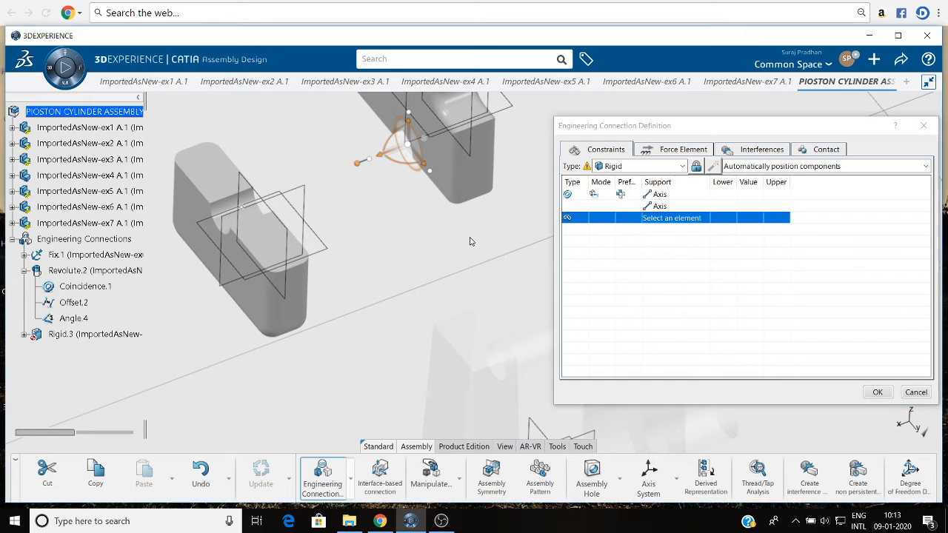
middle_click_drag(429, 226, 448, 197)
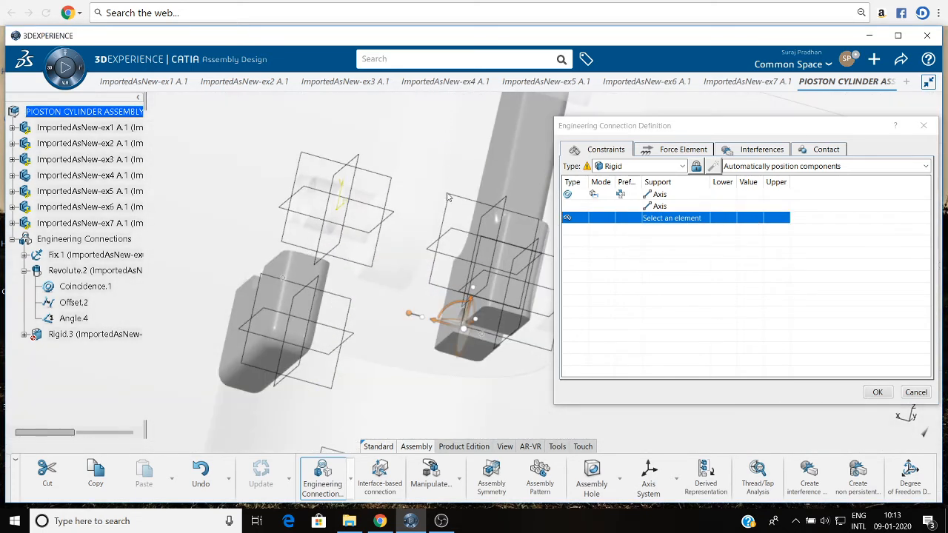
left_click(499, 319)
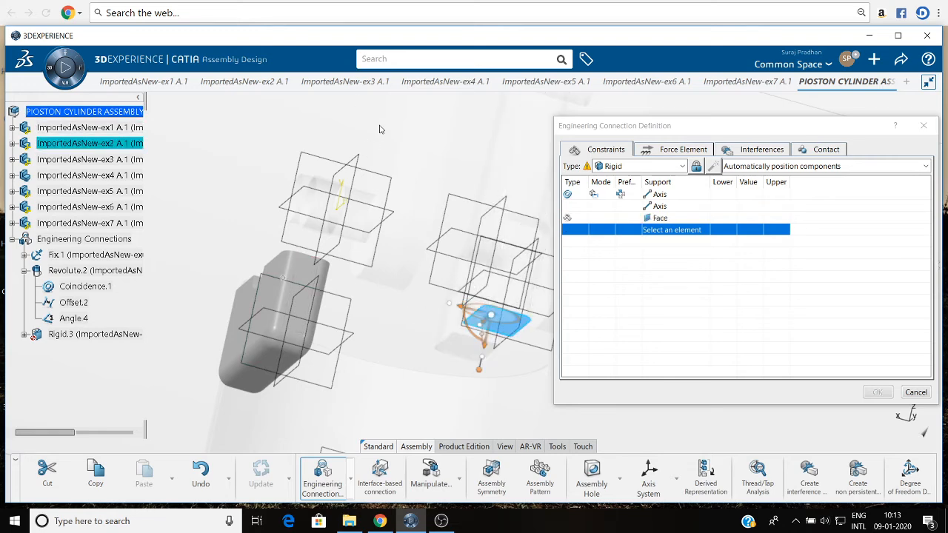
middle_click_drag(379, 130, 275, 276)
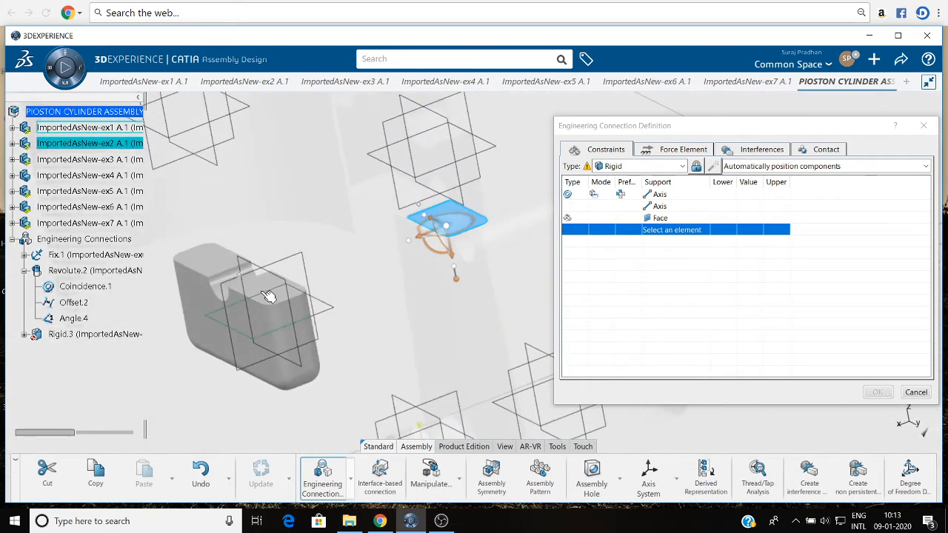
left_click(261, 288)
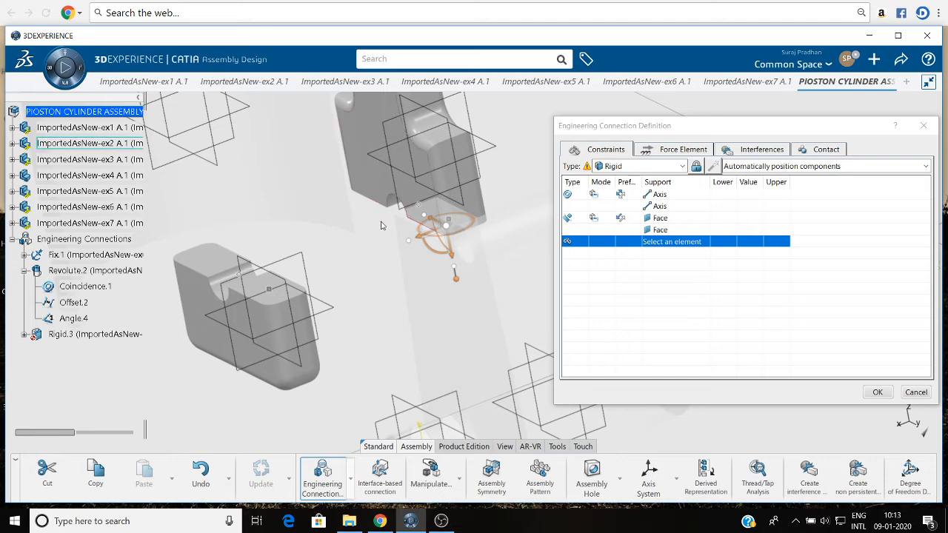
Insert an Offset constraint between the side faces of the ex2 connecting rod and ex1 cap, set to 0 mm.
right_click(642, 242)
mouse_move(670, 249)
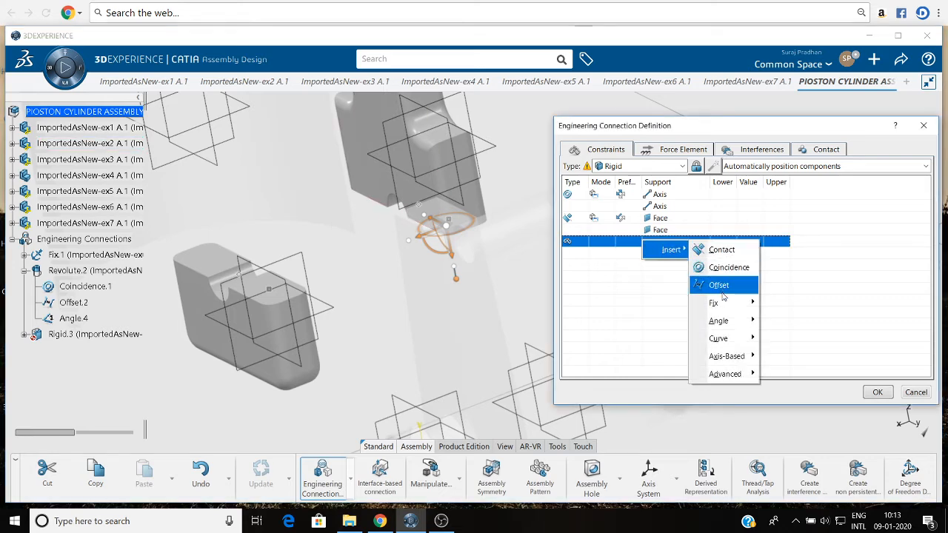
left_click(719, 286)
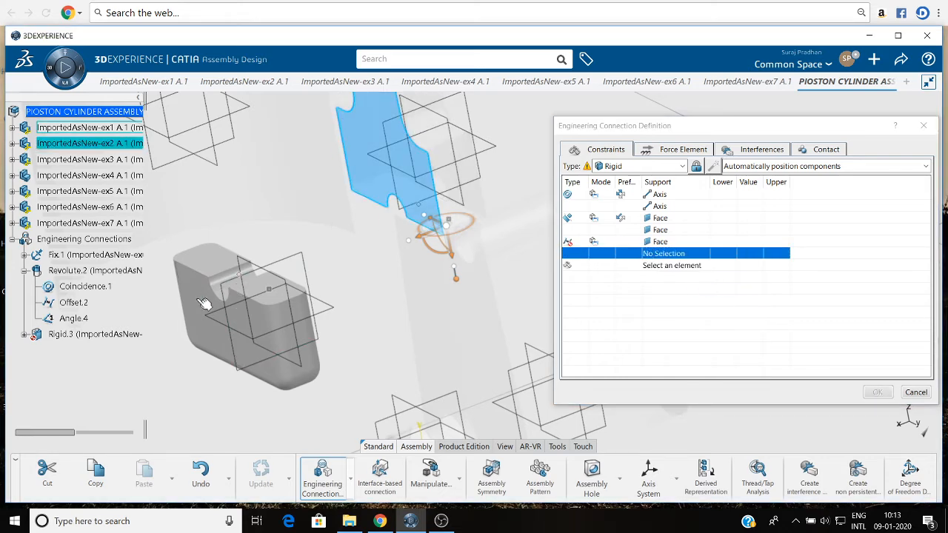
double_click(748, 242)
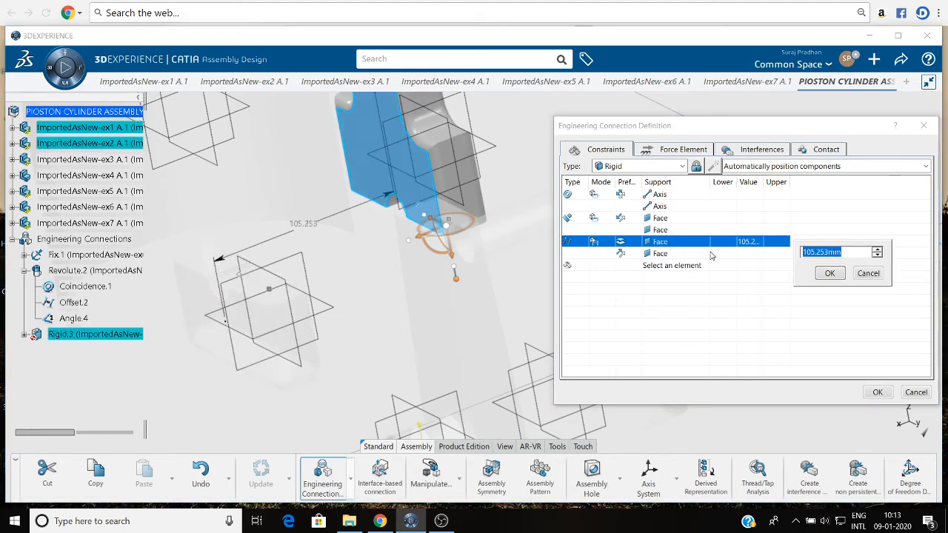
left_click(827, 273)
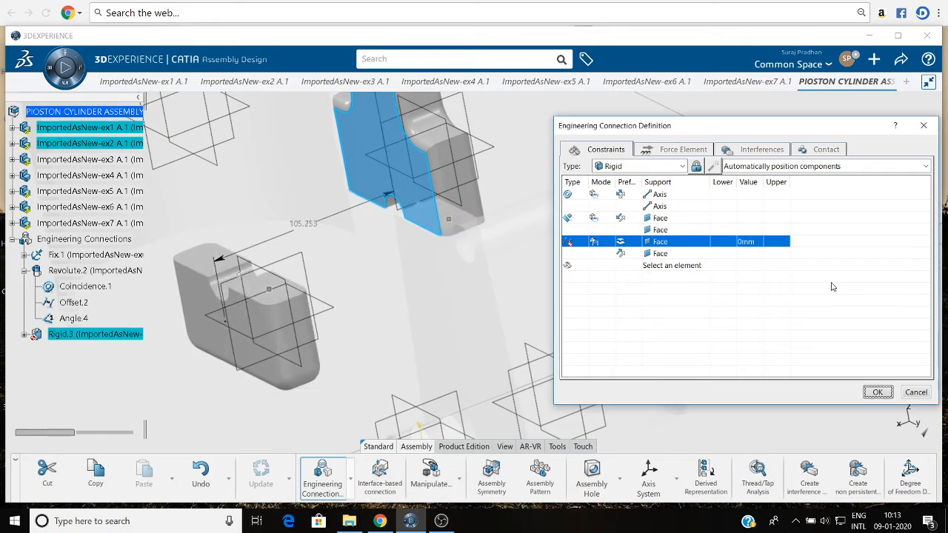
Accept the rigid connection without a check contact specification and update the assembly.
left_click(874, 394)
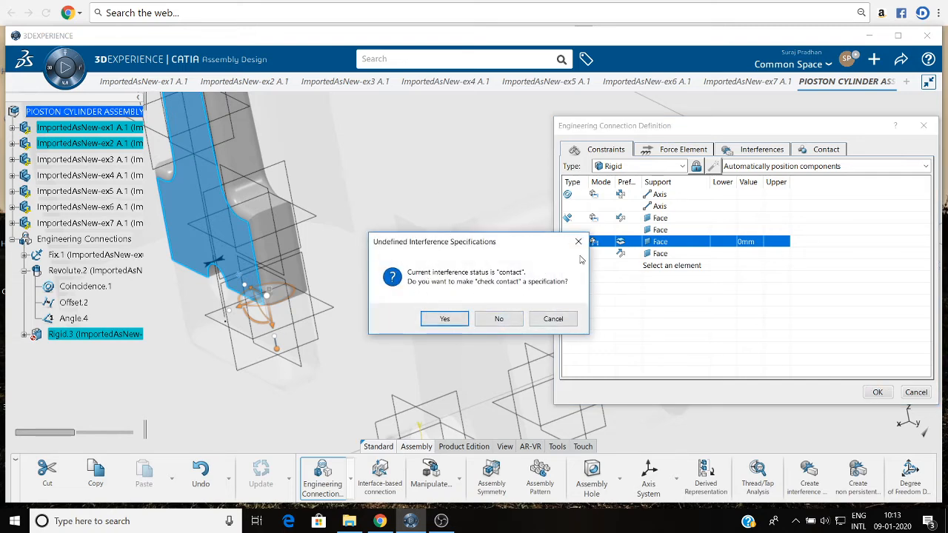
left_click(508, 325)
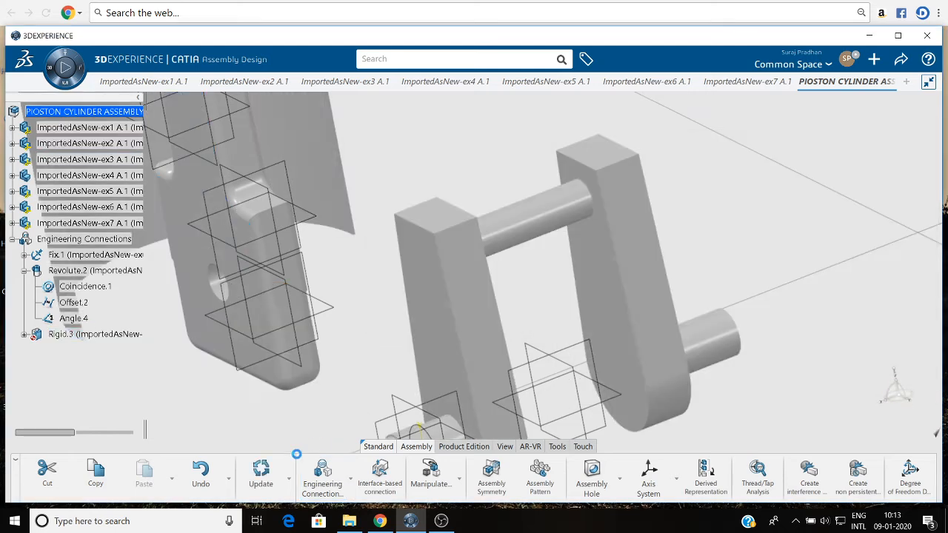
left_click(262, 474)
Start another Rigid engineering connection with a coincidence between the ex5 piston's pin hole axis and the ex7 pin's axis.
middle_click_drag(379, 318, 380, 392, "ctrl")
middle_click_drag(582, 252, 467, 290)
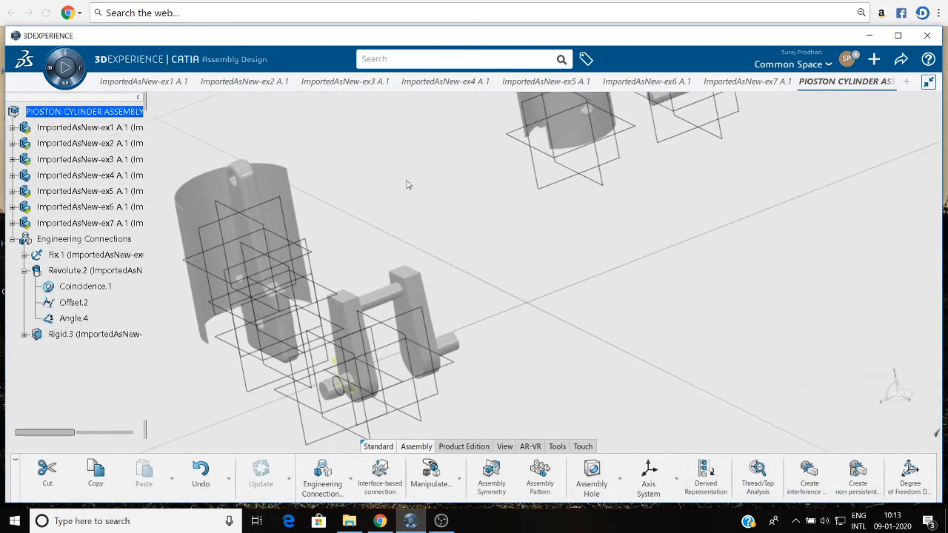
middle_click_drag(394, 181, 434, 438)
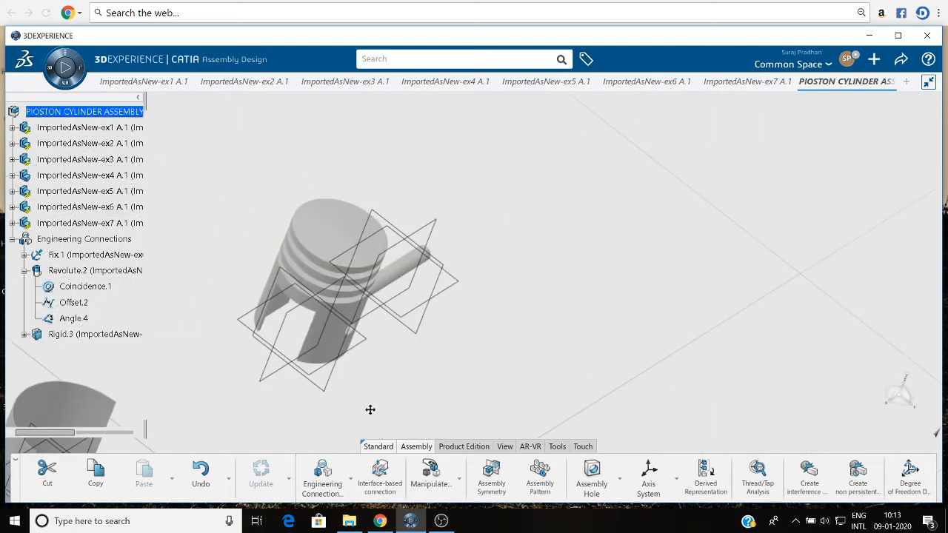
middle_click_drag(370, 409, 506, 263)
middle_click_drag(314, 267, 333, 317)
middle_click_drag(465, 297, 397, 275)
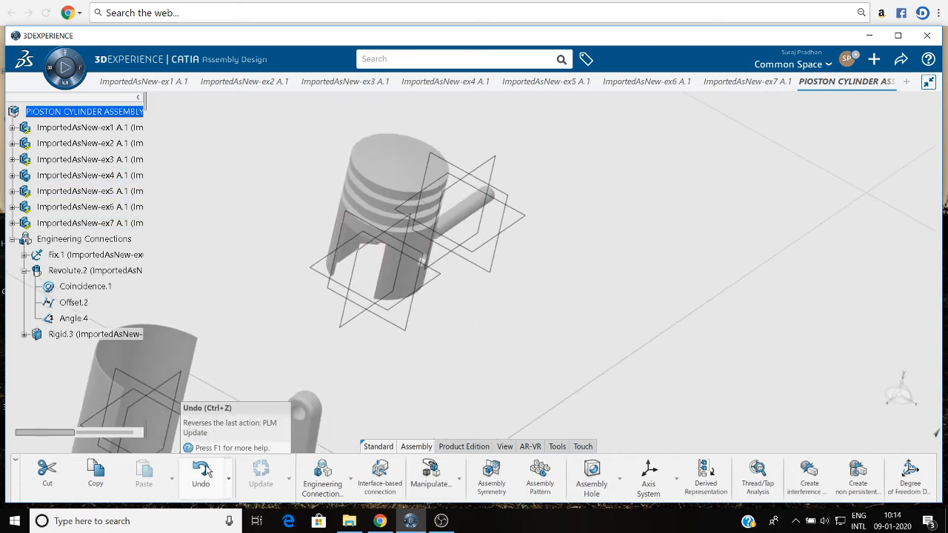
left_click(322, 474)
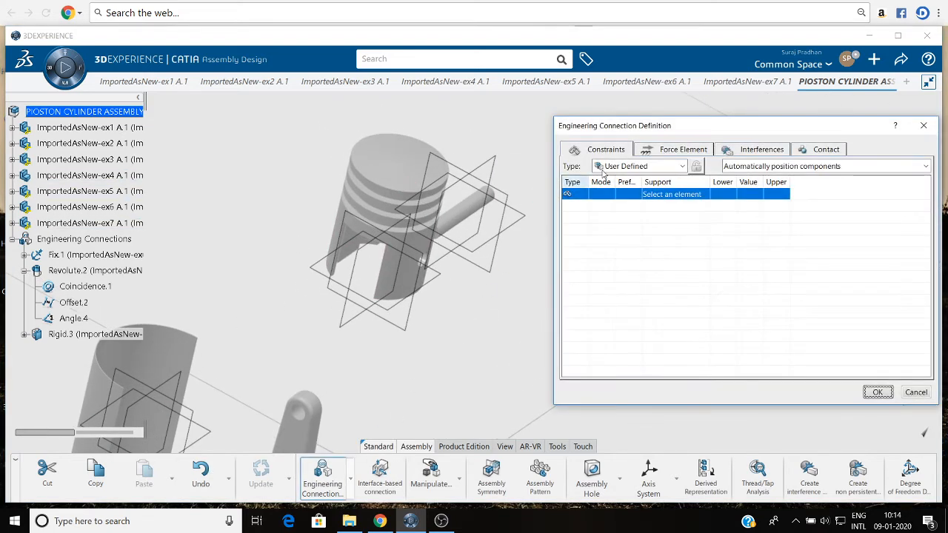
left_click(631, 169)
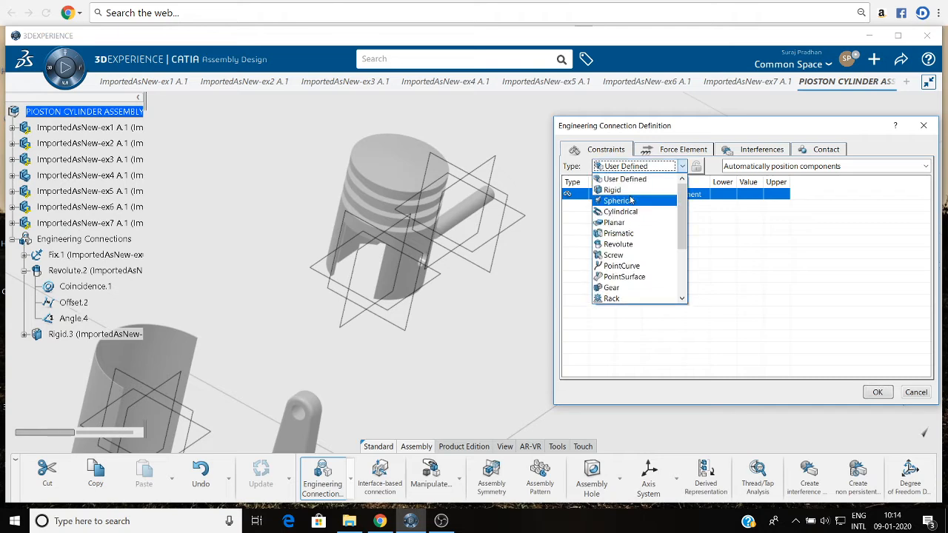
left_click(611, 190)
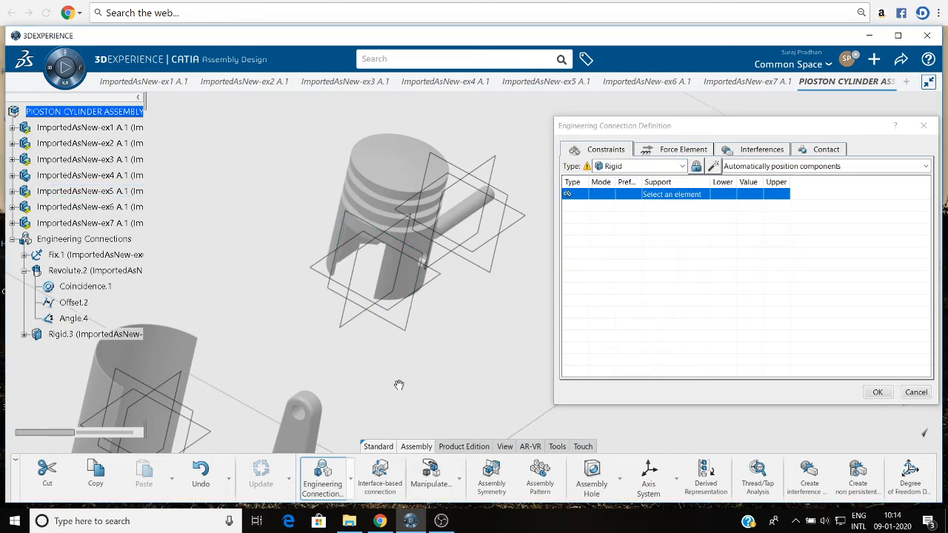
middle_click_drag(399, 385, 396, 409)
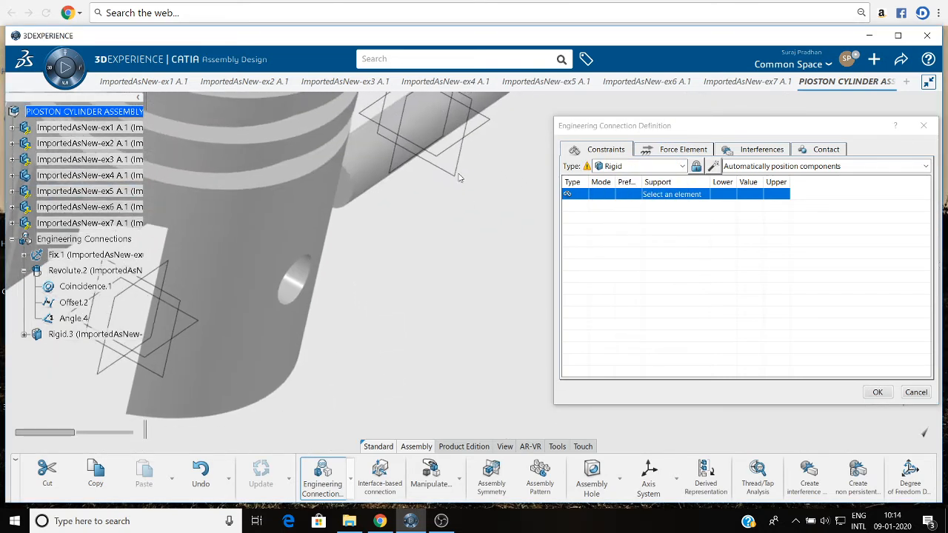
left_click(301, 282)
left_click(375, 167)
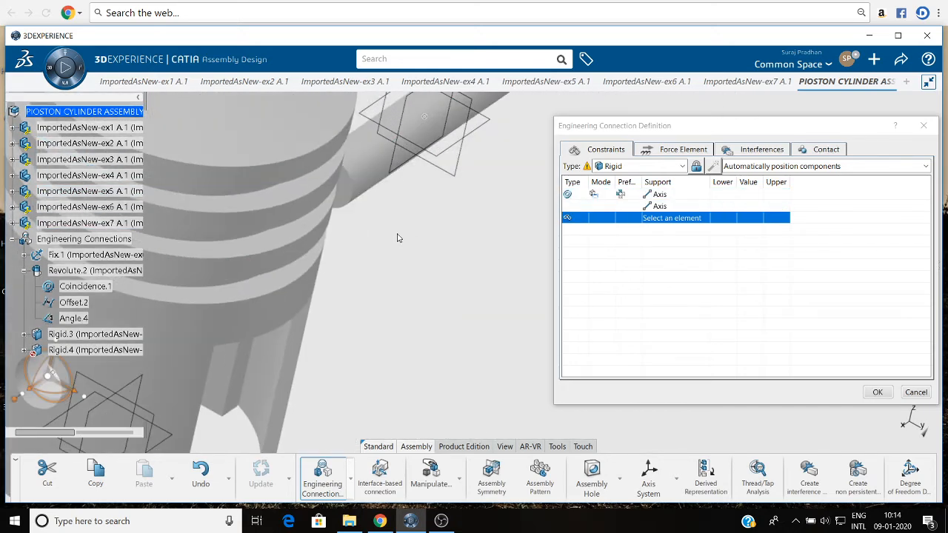
Insert an Offset constraint in the rigid connection between the ex7 pin's end face and the ex5 piston's flat side face.
middle_click_drag(399, 238, 417, 355)
middle_click_drag(382, 318, 17, 222)
middle_click_drag(399, 274, 263, 304)
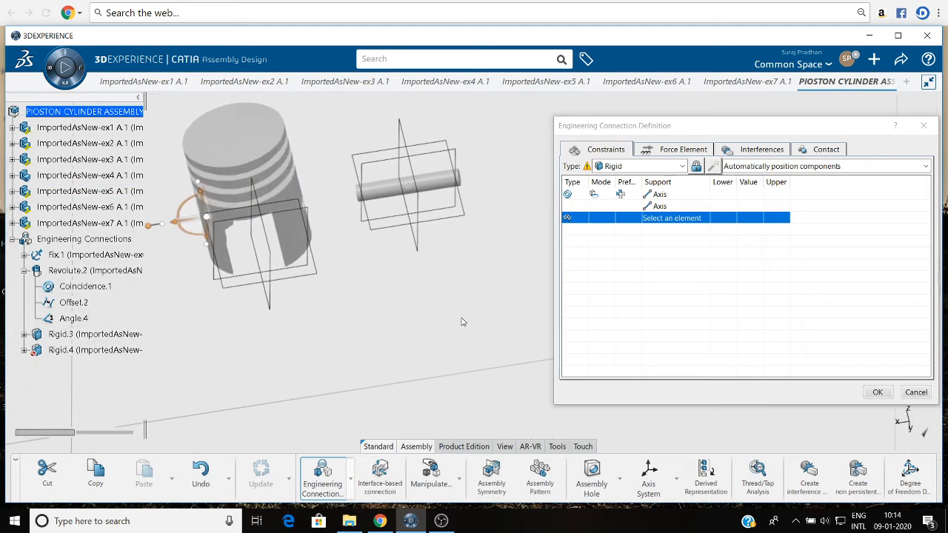
right_click(640, 224)
mouse_move(680, 226)
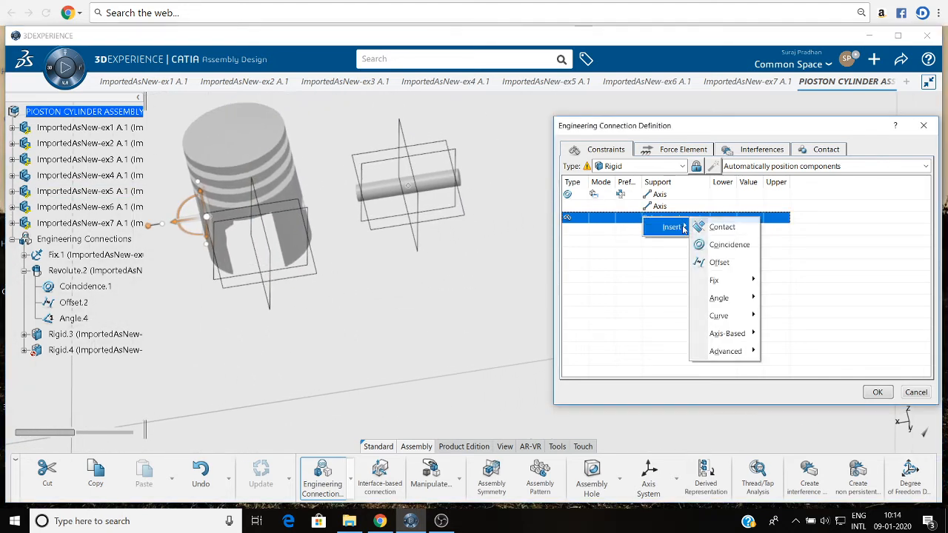
left_click(720, 263)
middle_click_drag(405, 254, 351, 256)
left_click(292, 225)
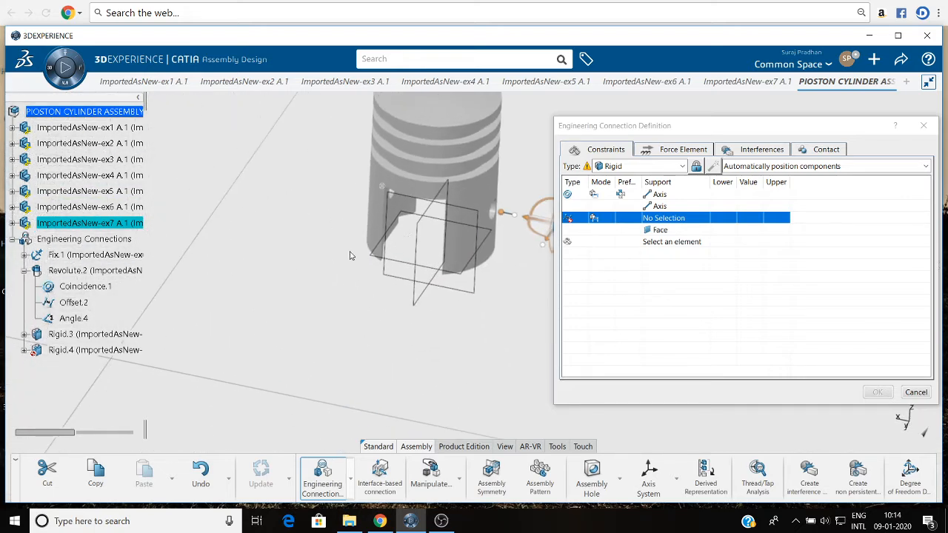
left_click(396, 214)
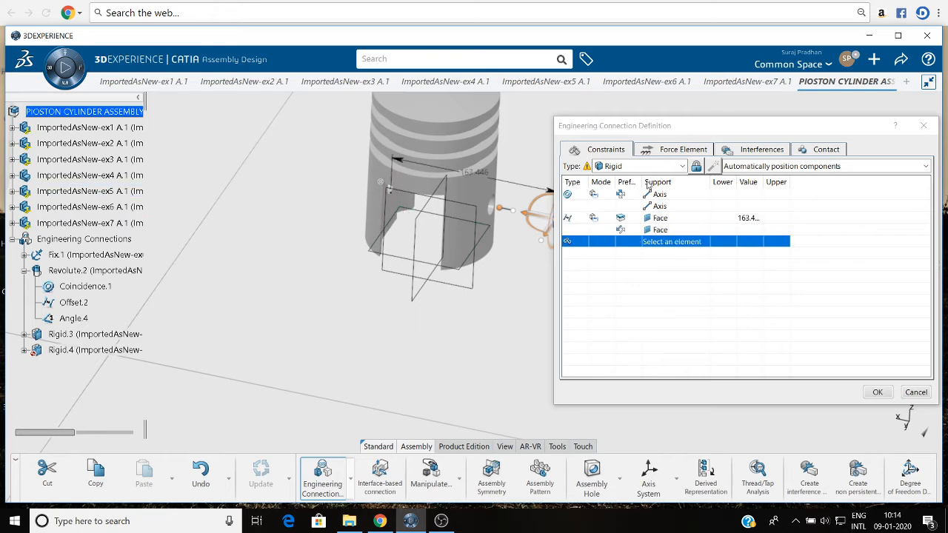
Set the offset between the ex7 pin's end face and the ex5 piston's face to -5 mm.
left_click(746, 218)
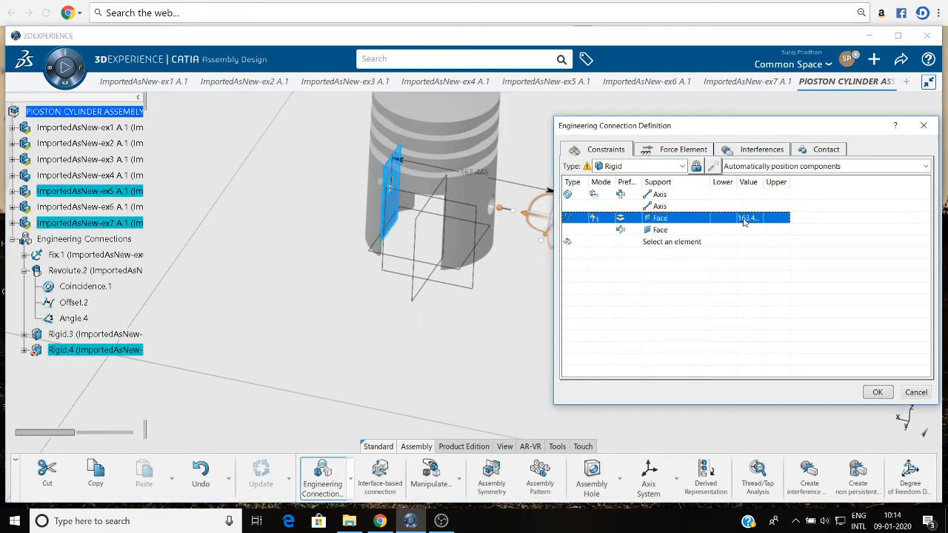
double_click(748, 218)
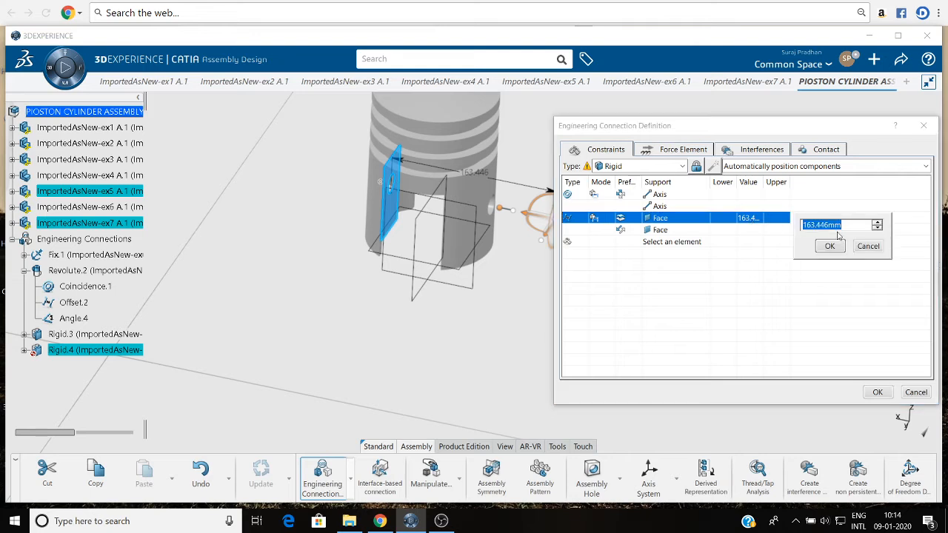
left_click_drag(879, 228, 879, 228)
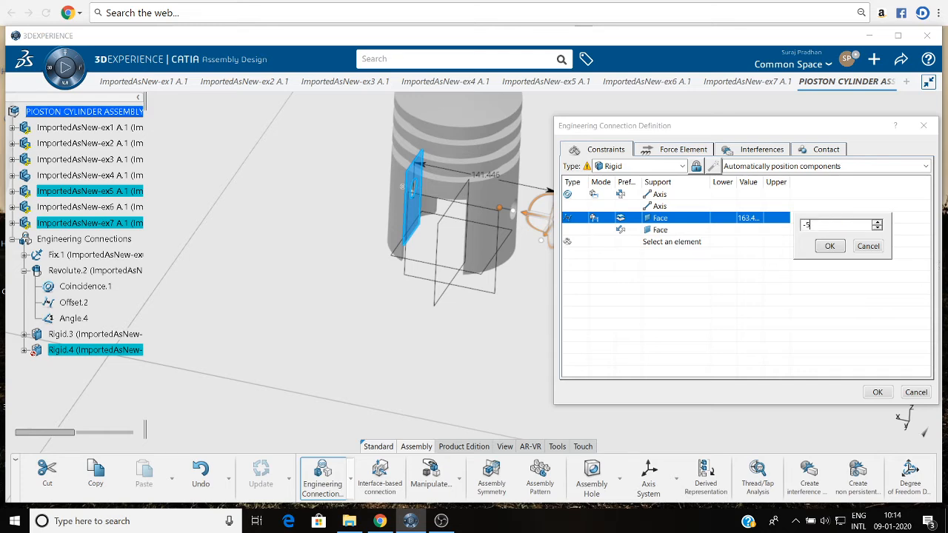
left_click(821, 248)
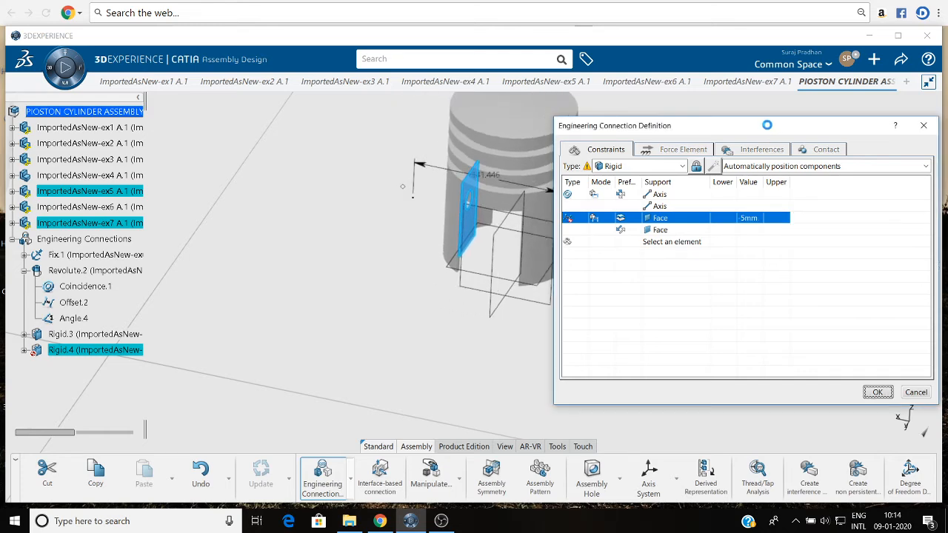
Set the offset between the ex7 pin's end face and the ex5 piston's face to -20 mm.
left_click_drag(753, 131, 284, 114)
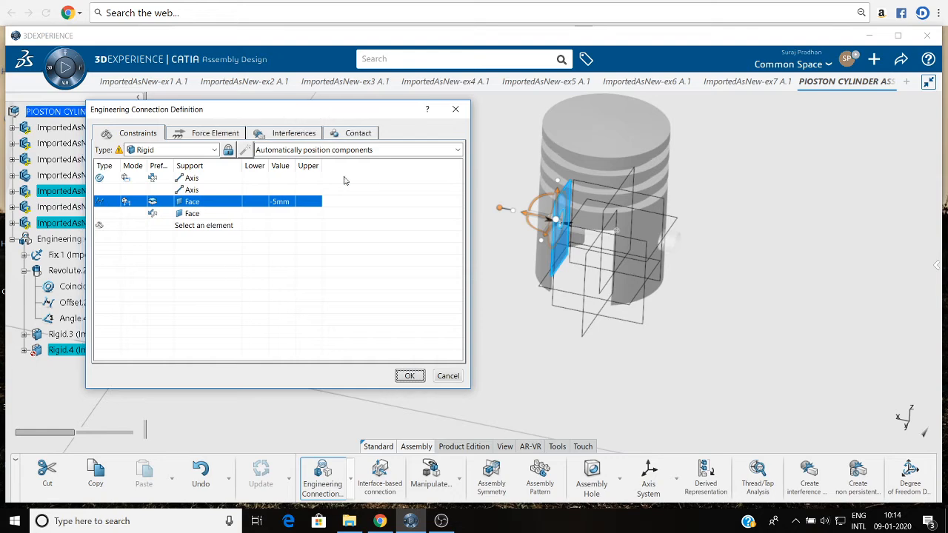
double_click(277, 202)
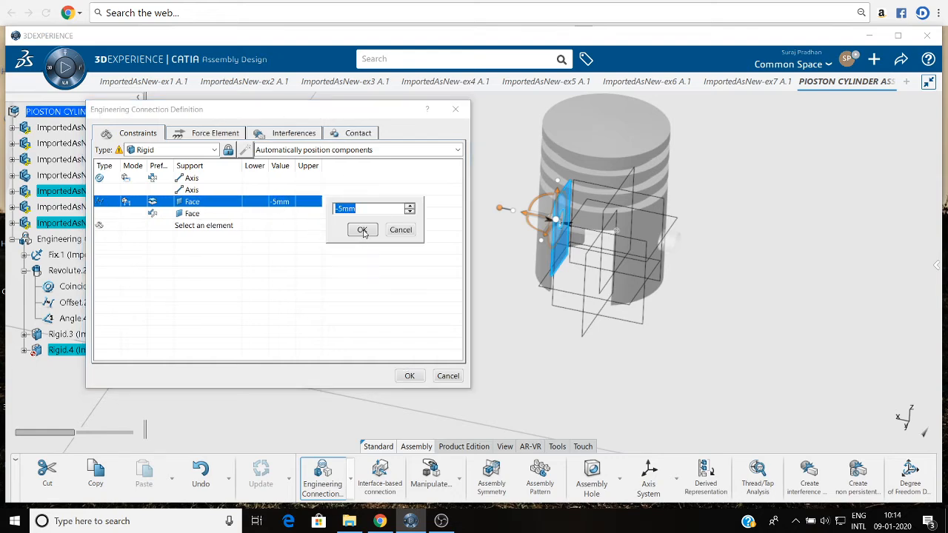
left_click(409, 212)
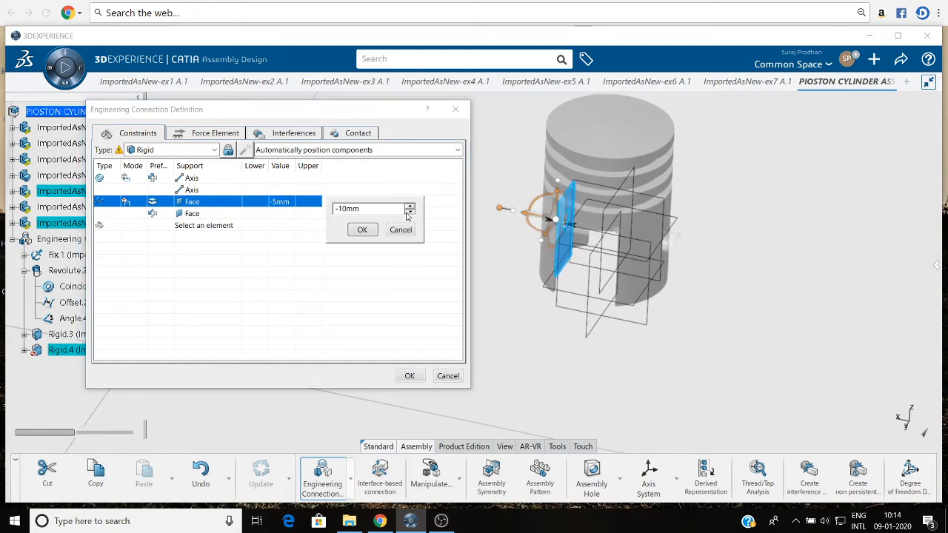
left_click(409, 212)
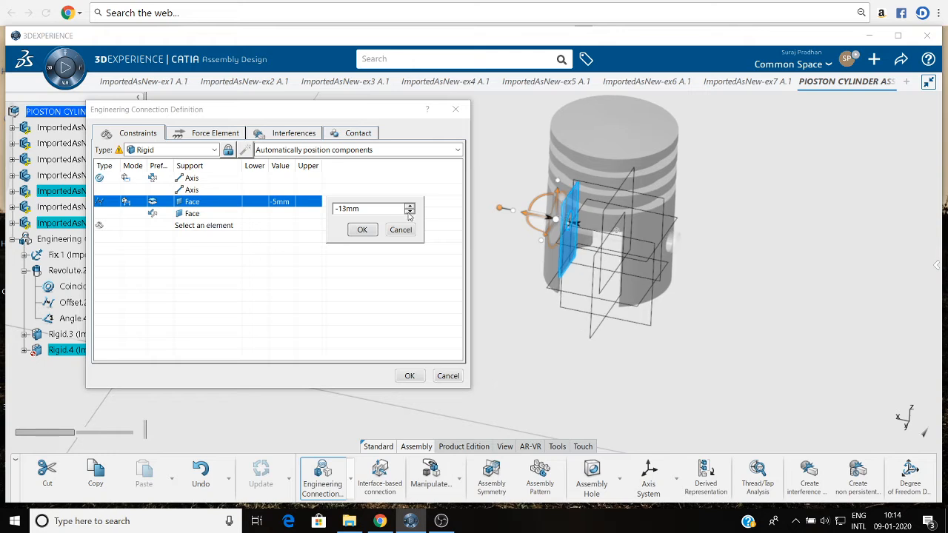
left_click(409, 212)
left_click(410, 212)
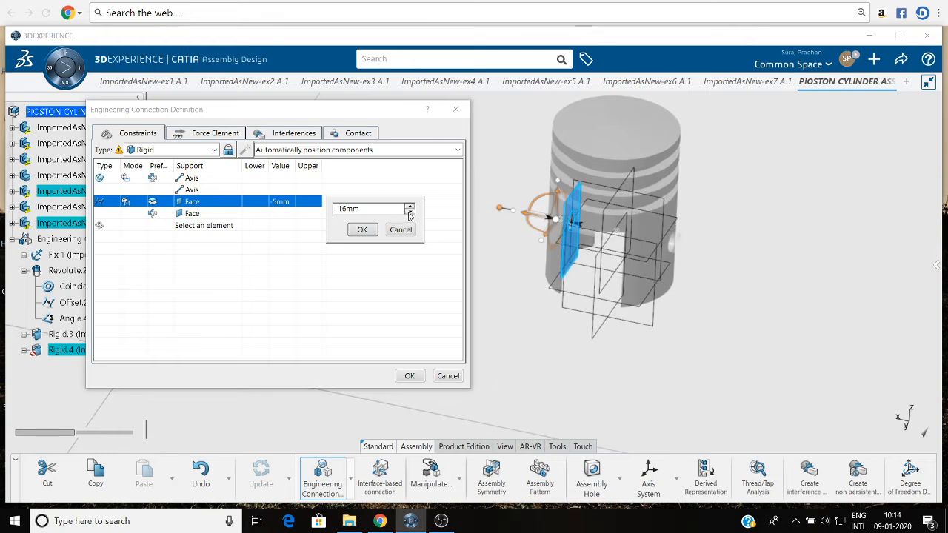
left_click(409, 213)
left_click(409, 213)
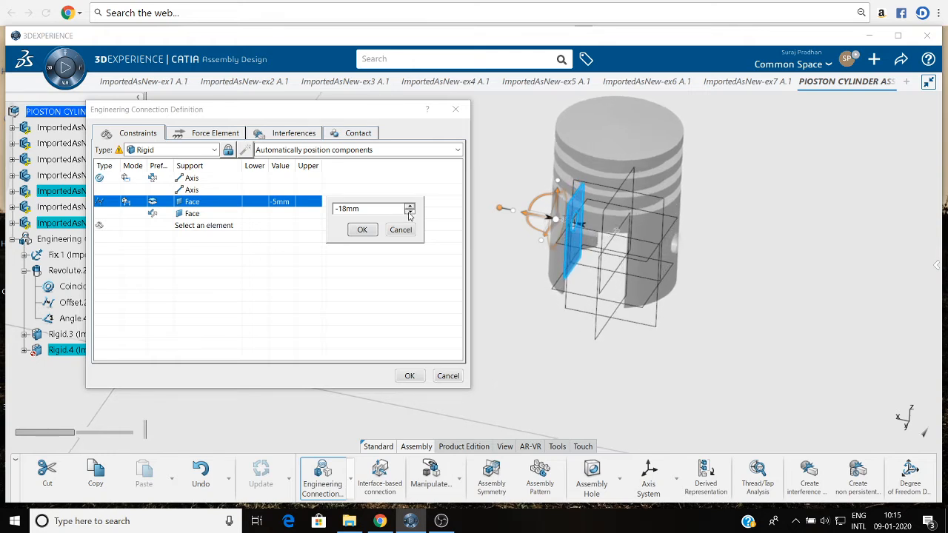
left_click(410, 212)
left_click(409, 212)
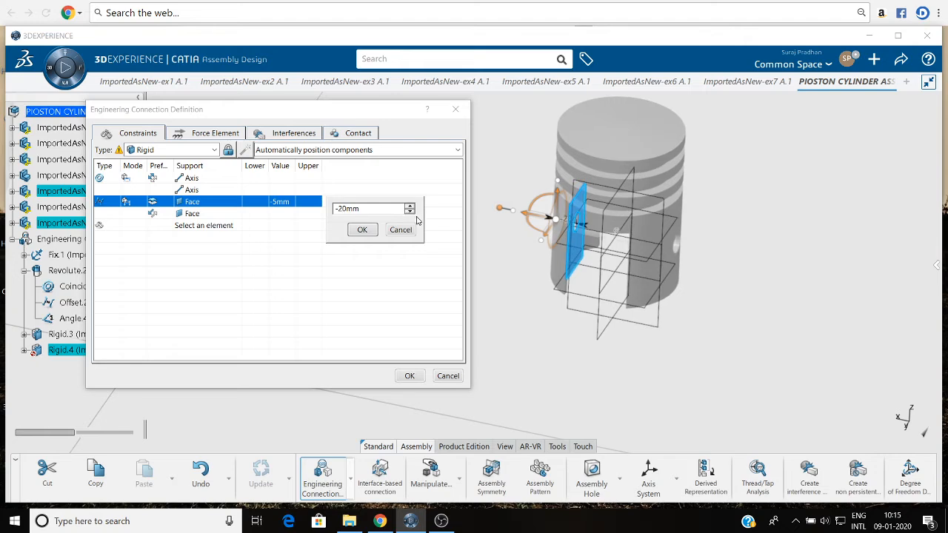
left_click(363, 230)
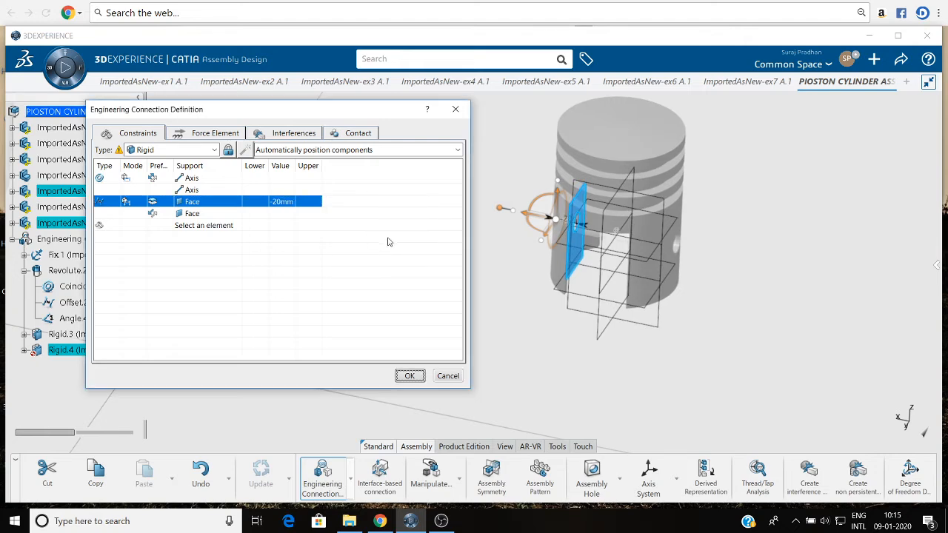
left_click(409, 376)
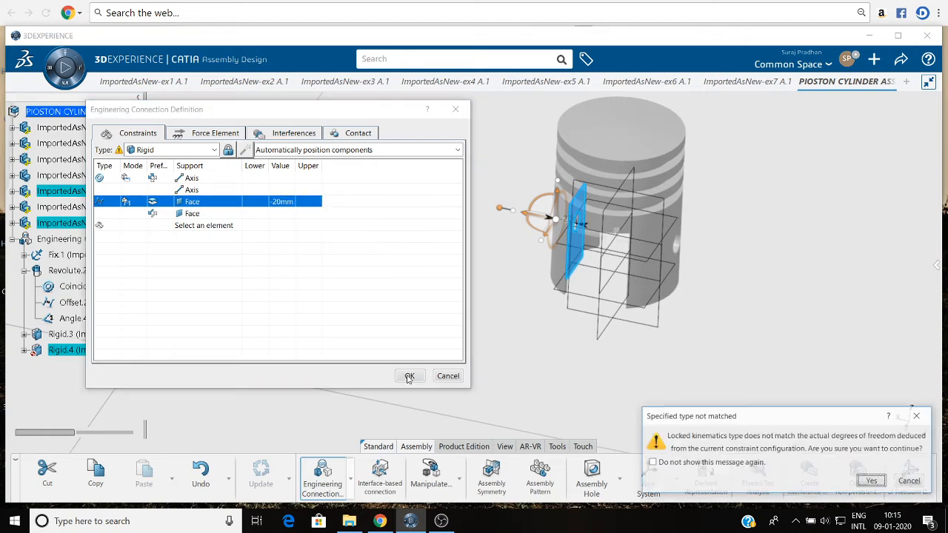
left_click(910, 482)
Insert a second Offset constraint in the rigid connection between the xy planes of the ex7 pin and the ex5 piston.
right_click(175, 225)
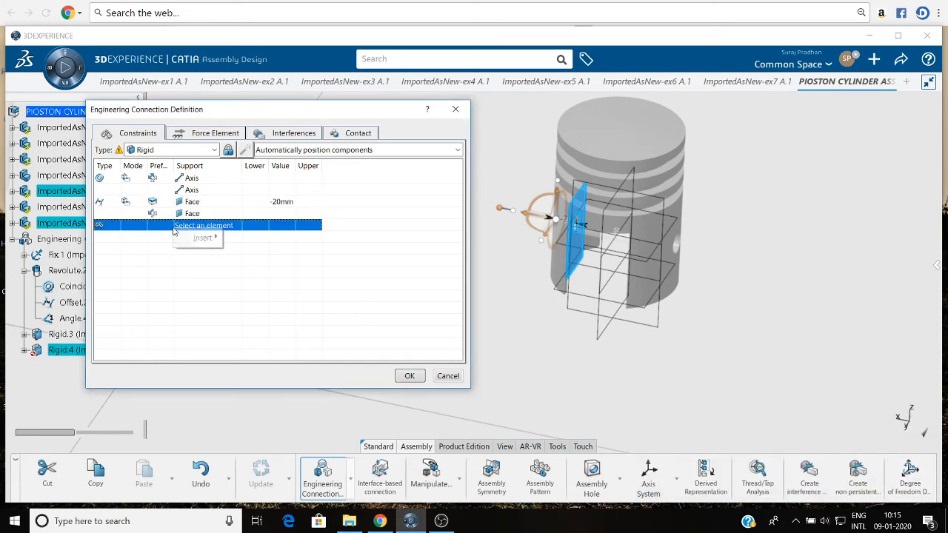
mouse_move(201, 236)
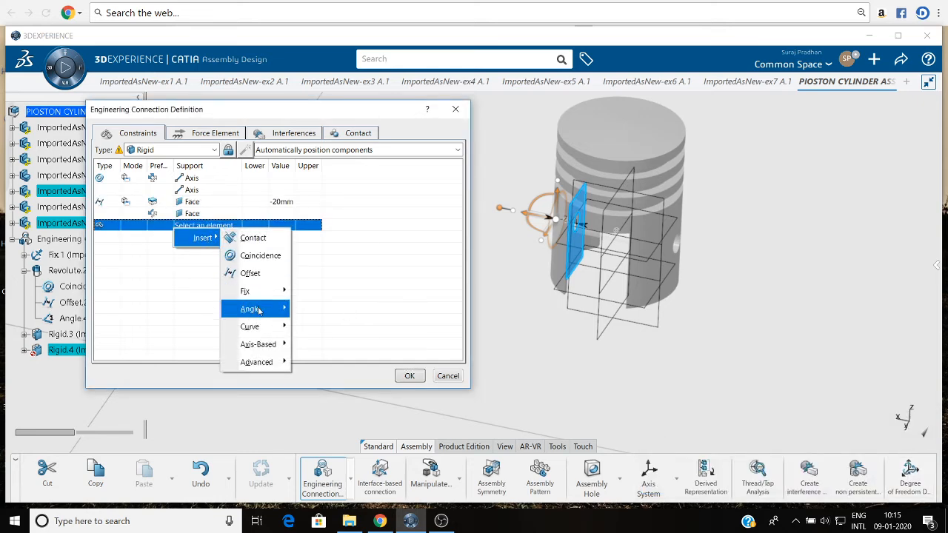
left_click(250, 273)
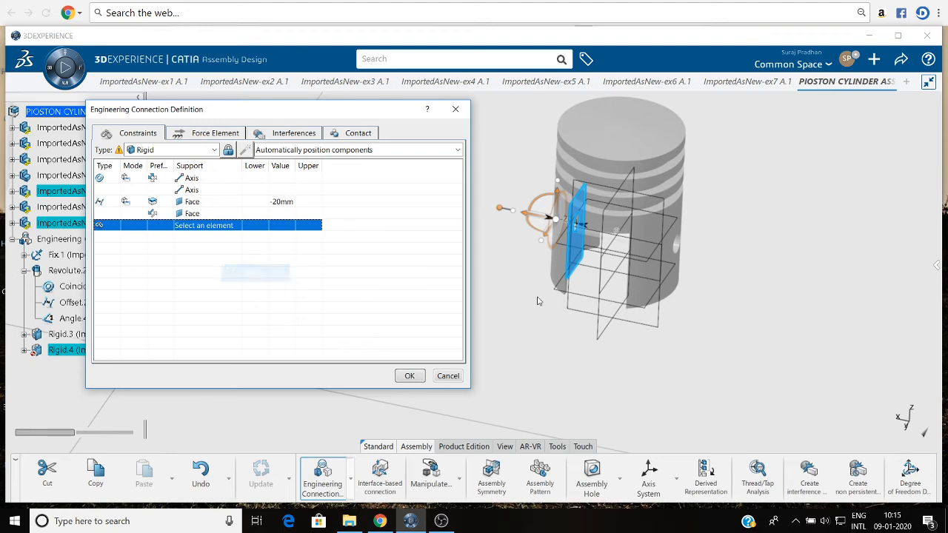
left_click(650, 268)
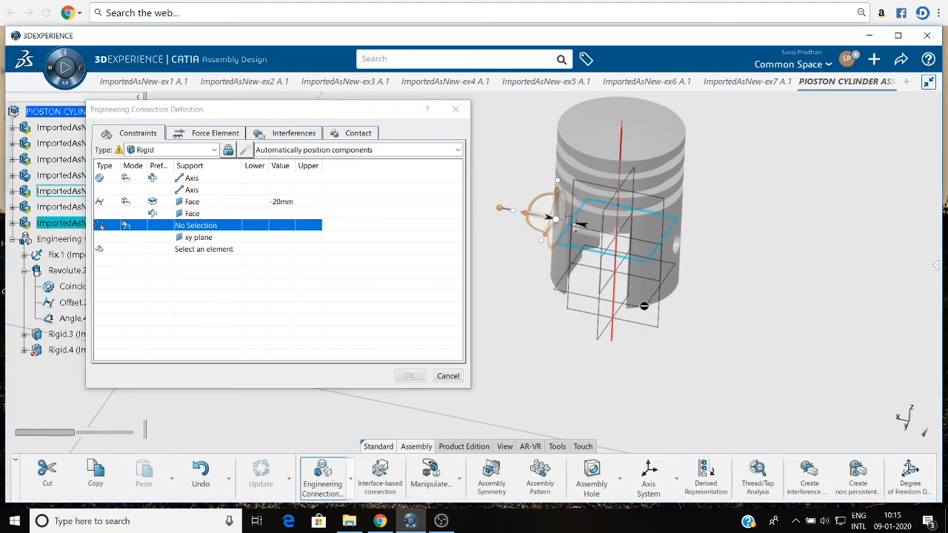
left_click(574, 311)
Accept the pin-to-piston rigid connection without making check contact a specification, and update the assembly.
left_click(408, 378)
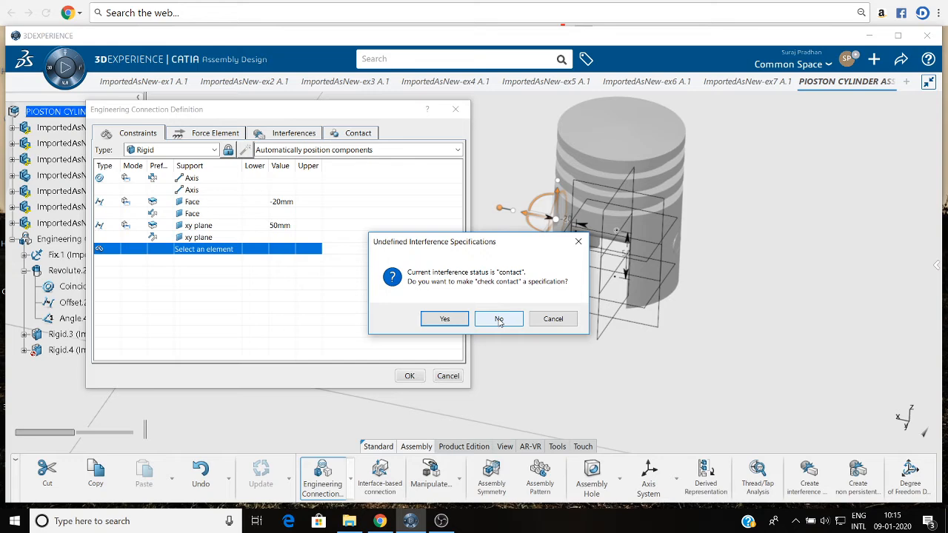
left_click(499, 319)
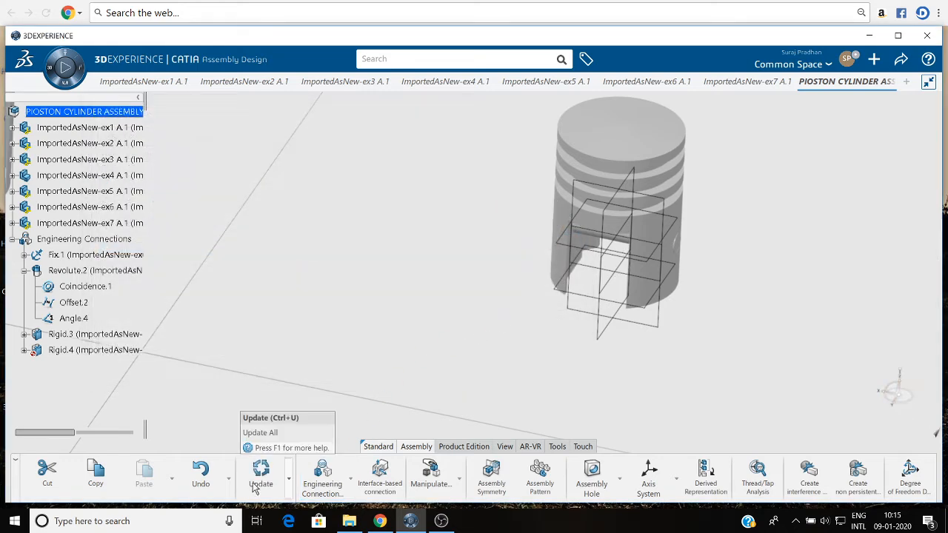
left_click(255, 482)
middle_click_drag(333, 255, 423, 391)
middle_click_drag(358, 357, 244, 363)
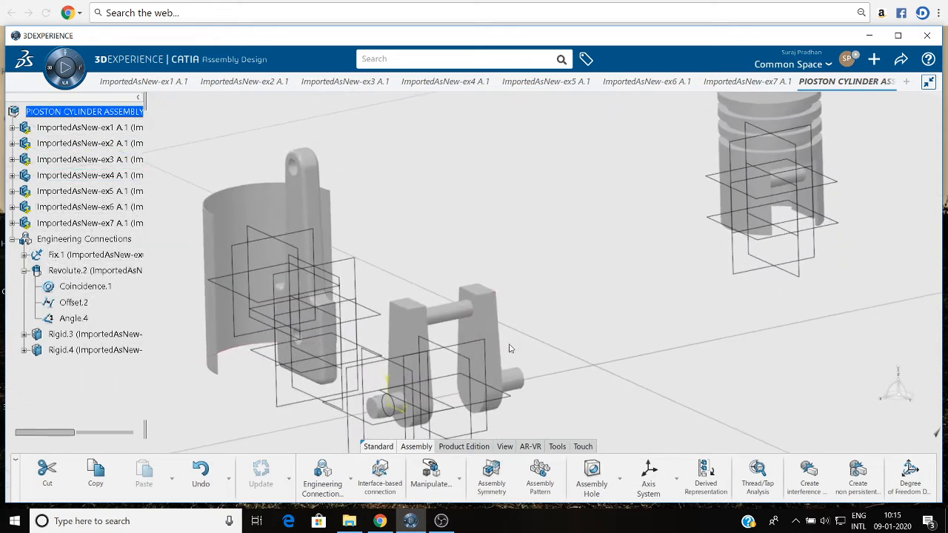
left_click(323, 474)
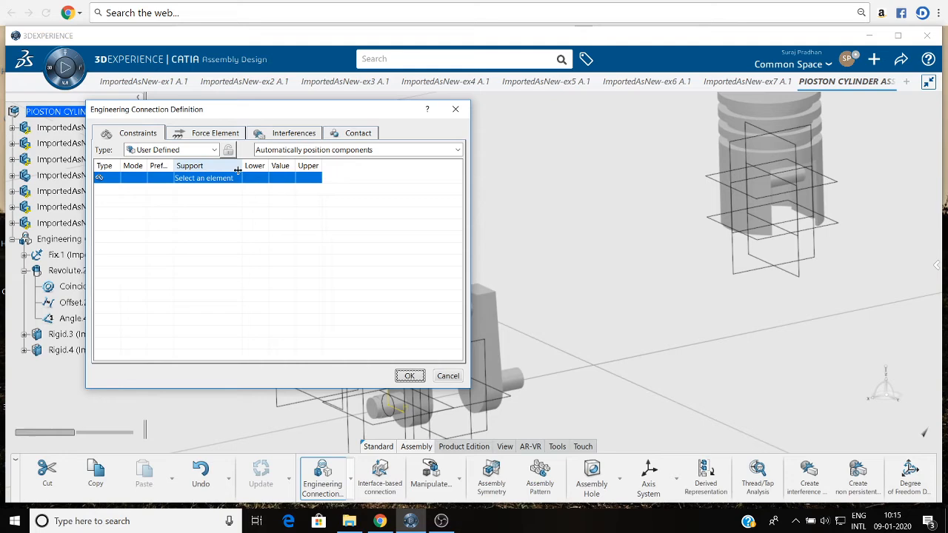
left_click(185, 150)
left_click(213, 110)
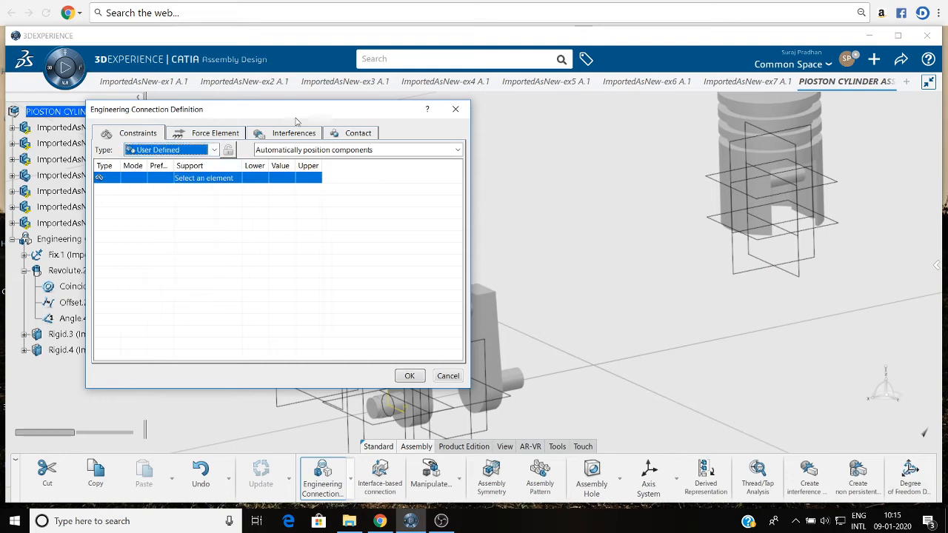
left_click_drag(296, 121, 946, 233)
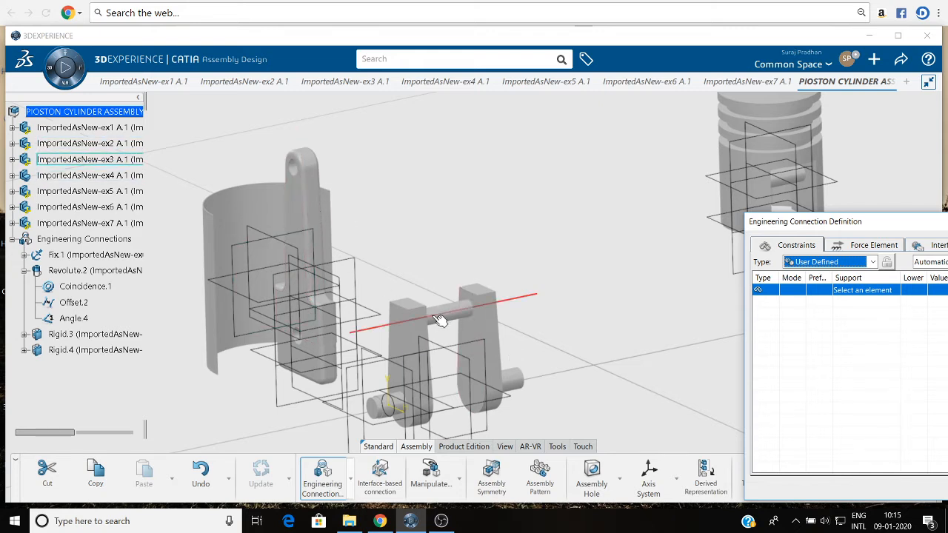
left_click(821, 262)
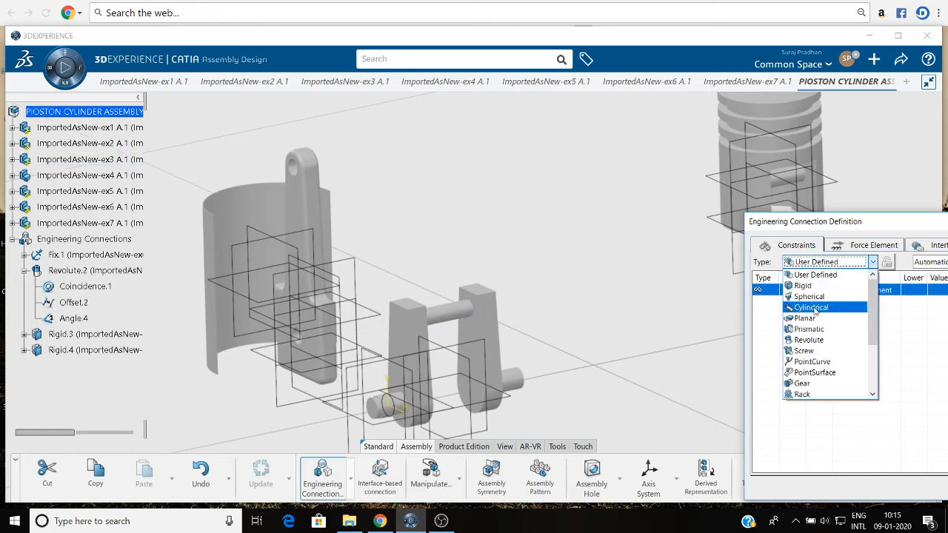
left_click(808, 340)
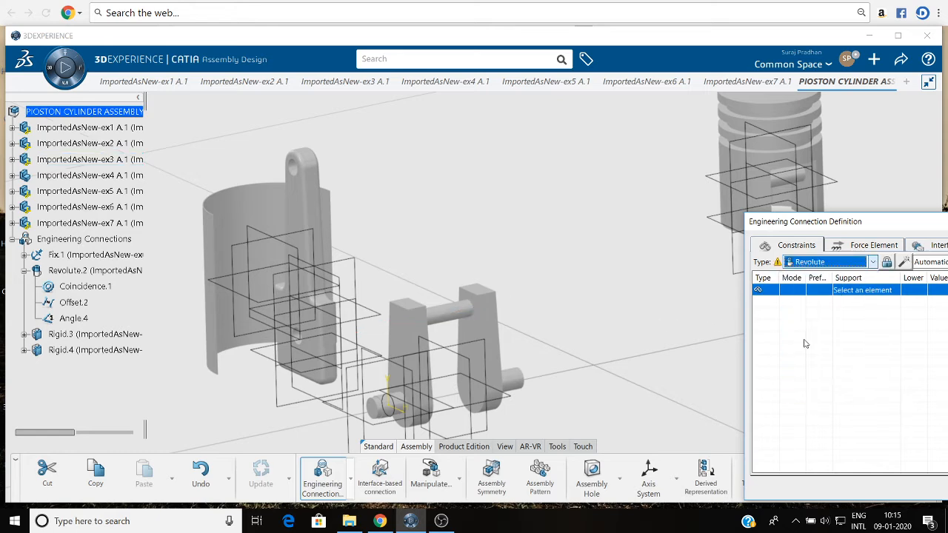
left_click(448, 319)
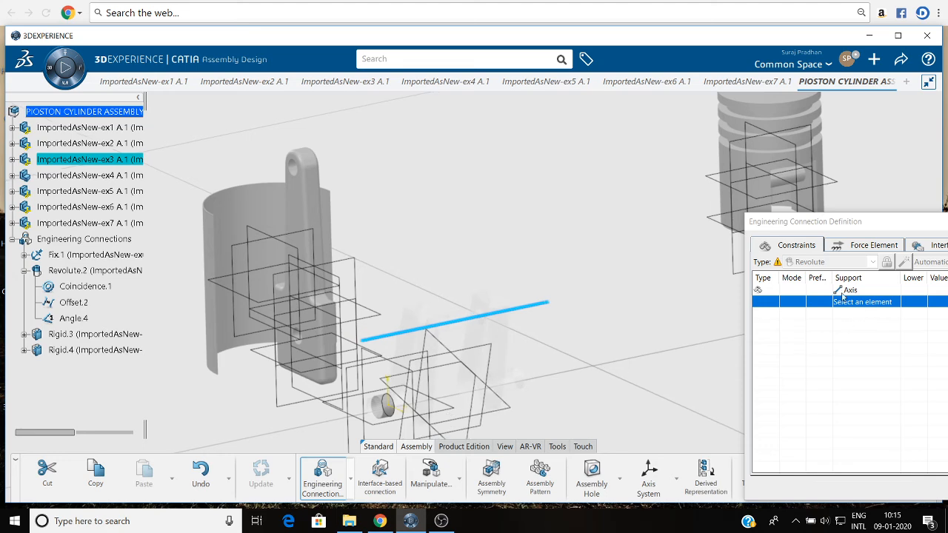
left_click_drag(836, 235, 583, 96)
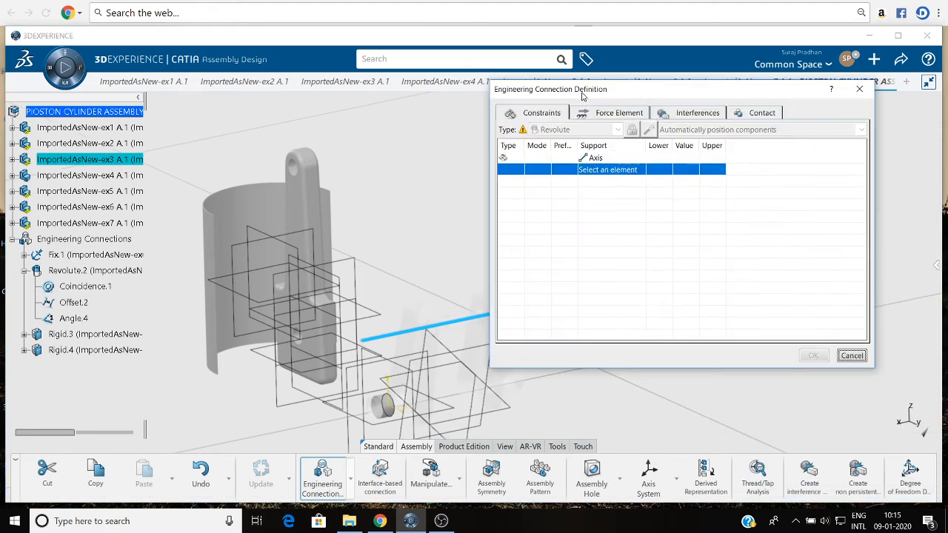
left_click(852, 356)
left_click(332, 480)
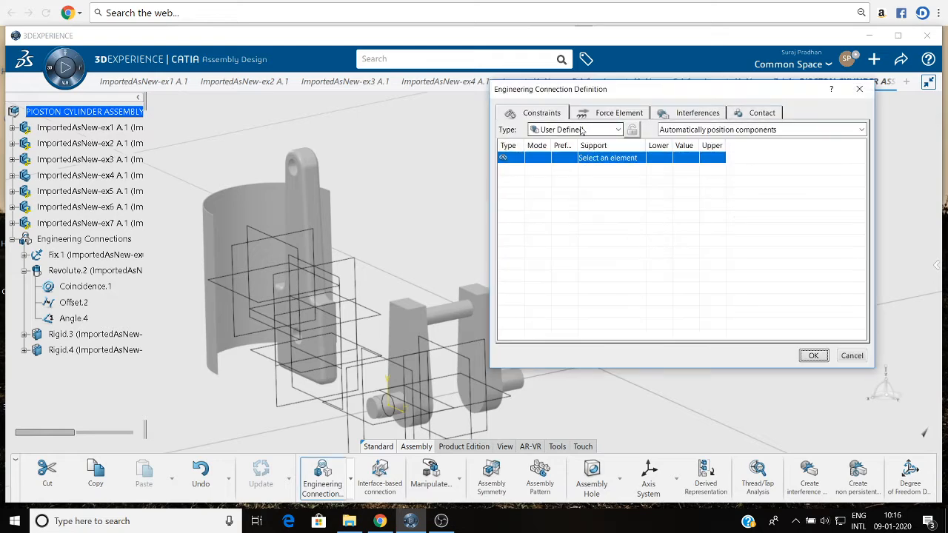
left_click(582, 130)
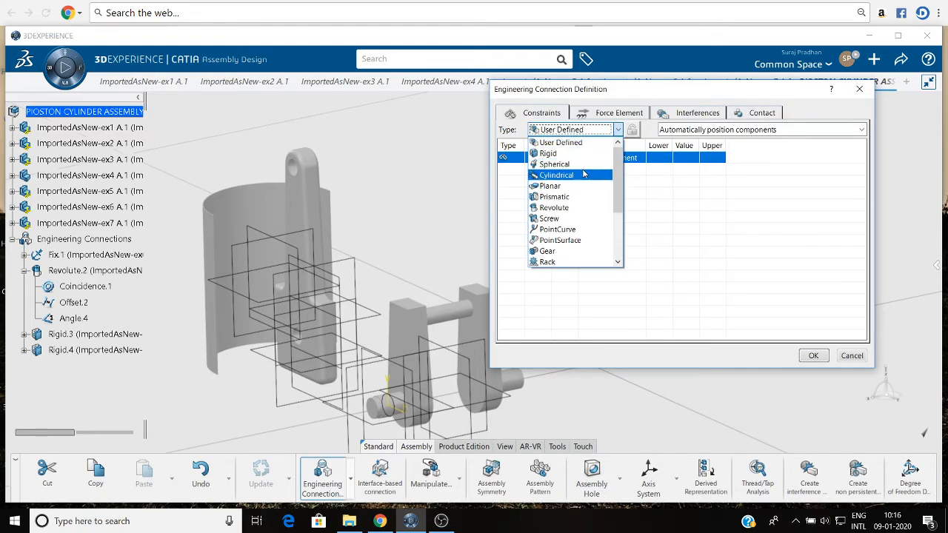
left_click(581, 208)
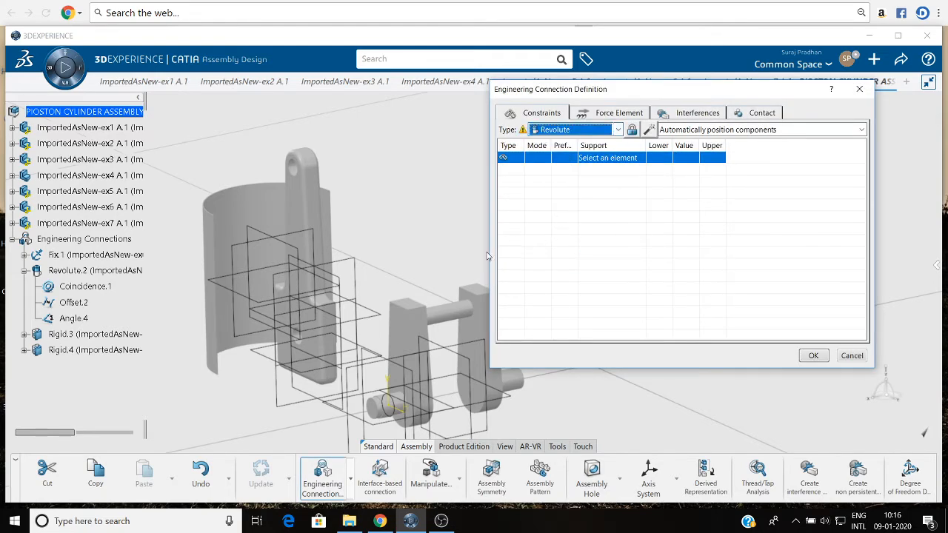
left_click(446, 319)
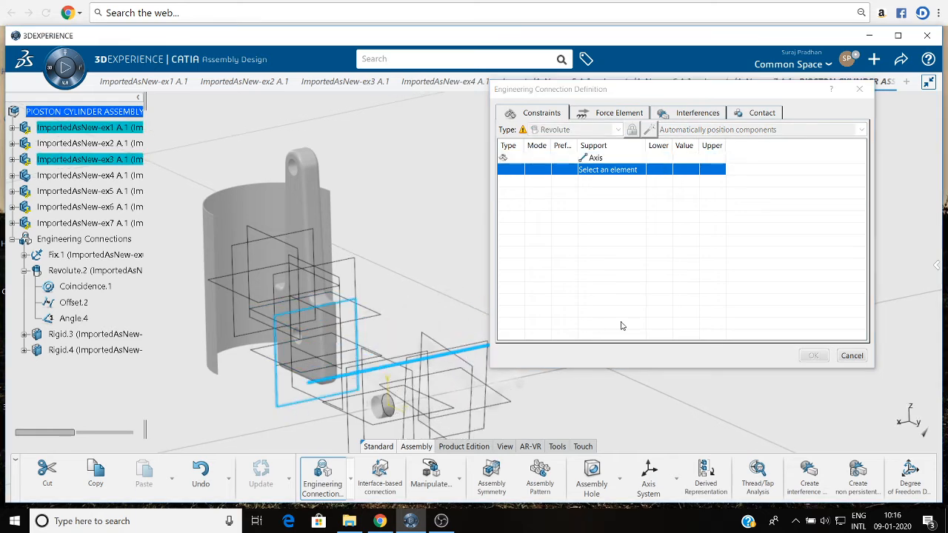
left_click(852, 355)
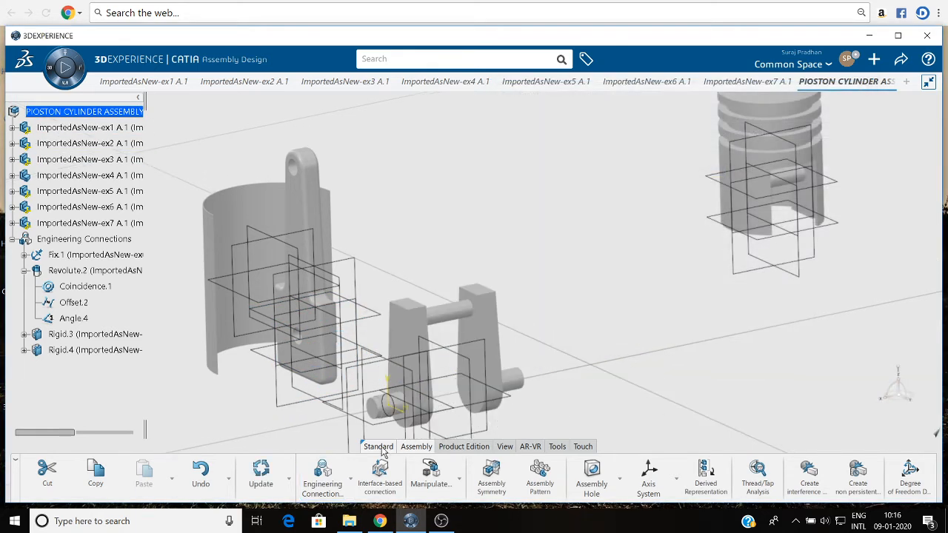
left_click(261, 471)
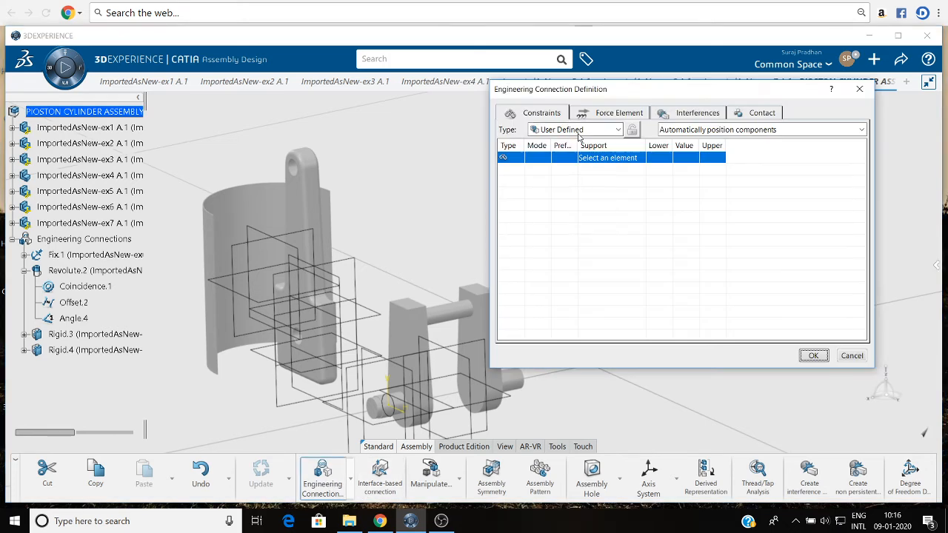
Define a Revolute engineering connection with a coincidence between the ex1 part's hole axis and the ex3 crank's crankpin axis.
left_click(577, 131)
left_click(557, 196)
middle_click_drag(215, 417, 551, 238)
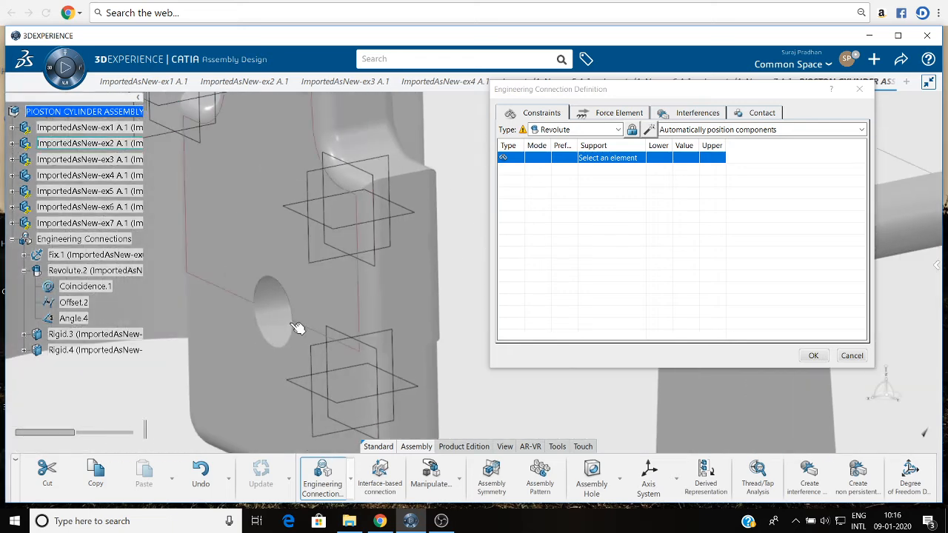
left_click(283, 319)
middle_click_drag(403, 342, 118, 403)
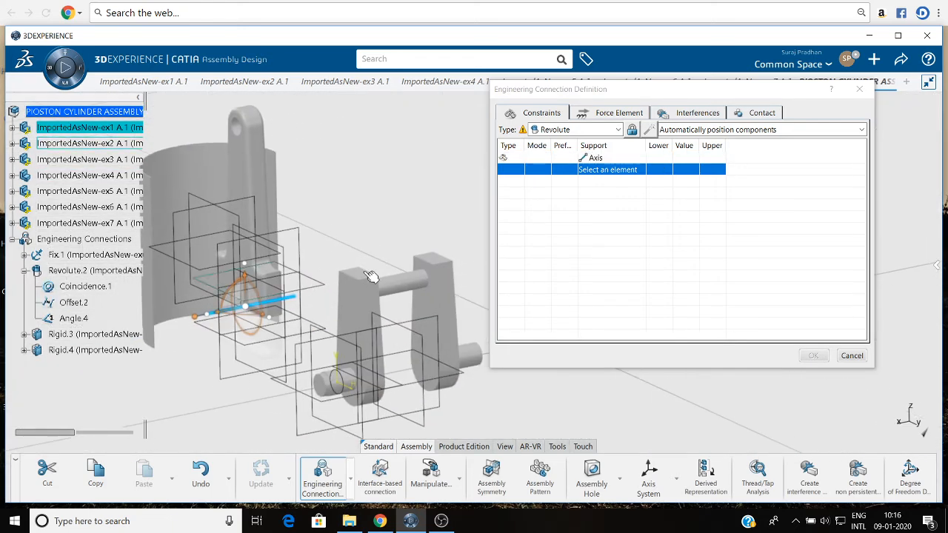
left_click(407, 284)
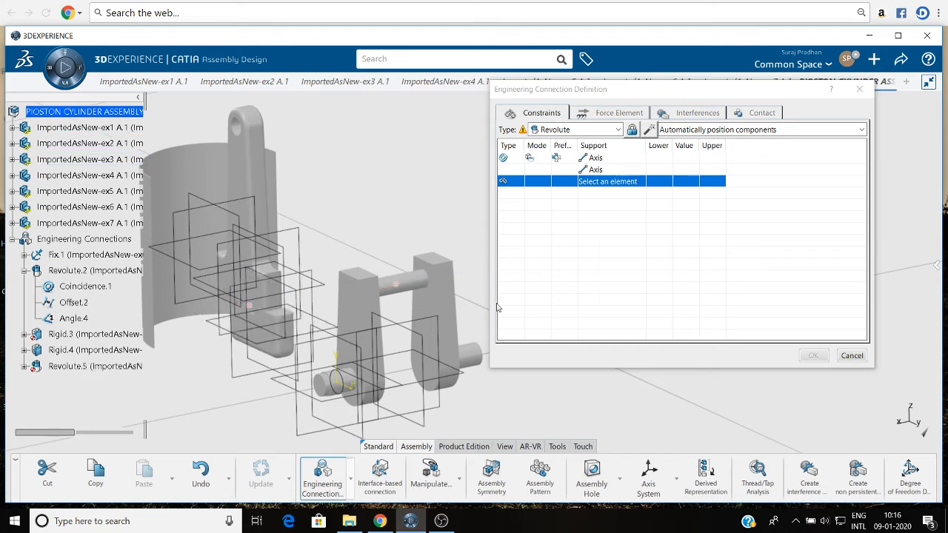
Insert an Offset constraint in the revolute connection between the ex1 part's side face and the ex3 crank web's face.
right_click(613, 183)
mouse_move(637, 190)
left_click(689, 224)
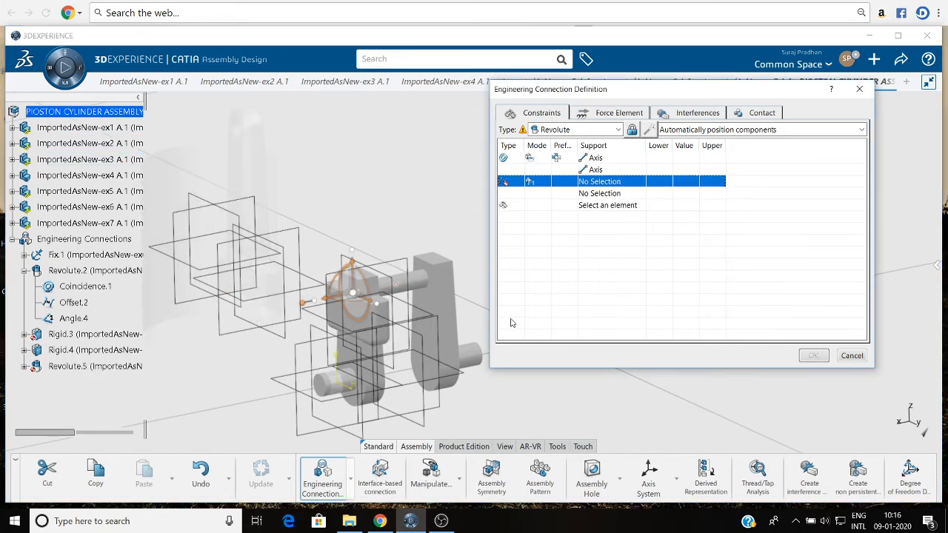
middle_click_drag(454, 414, 476, 291)
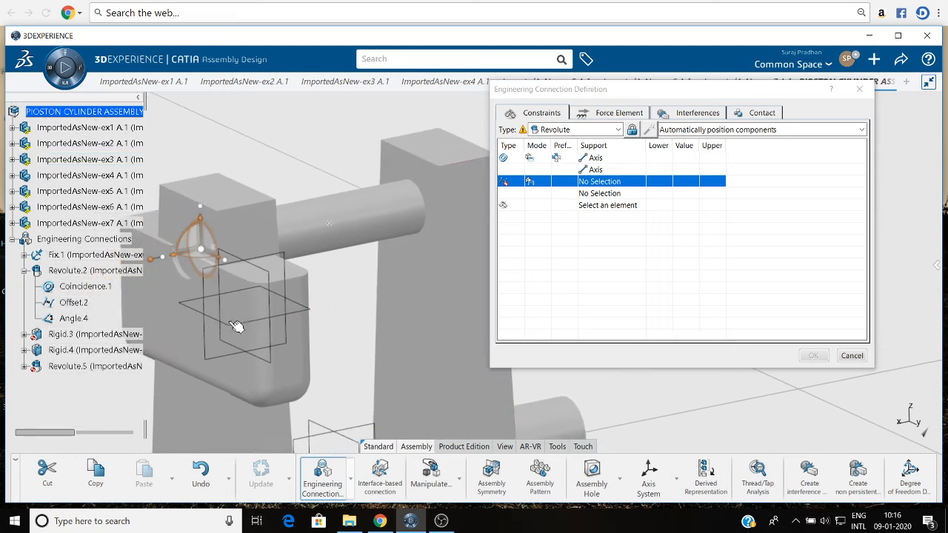
left_click(176, 327)
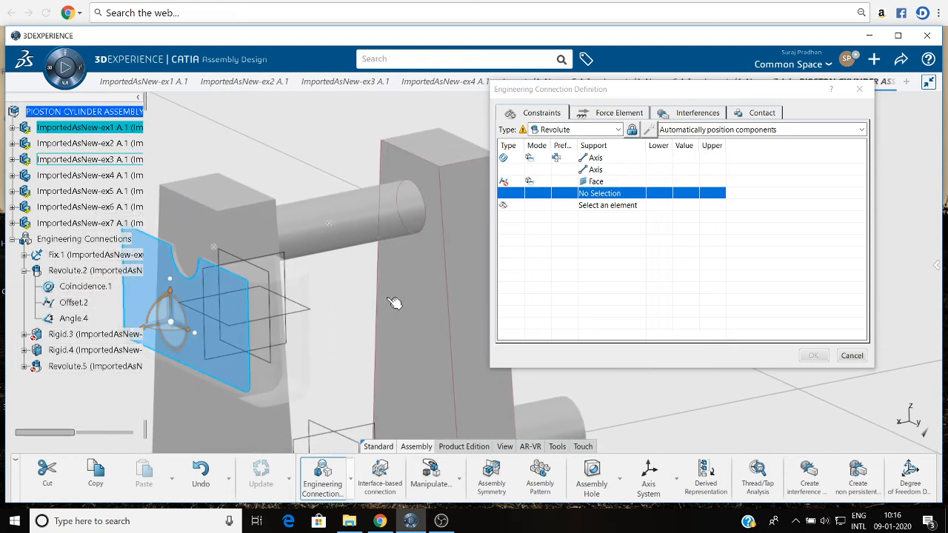
left_click(426, 308)
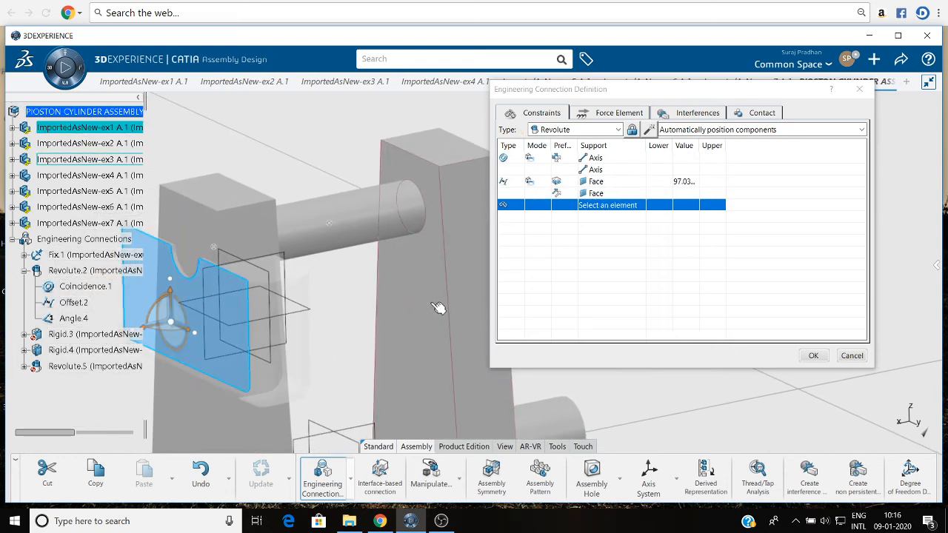
Set the offset between the ex1 part's side face and the ex3 crank web's face to 50 mm.
left_click(676, 182)
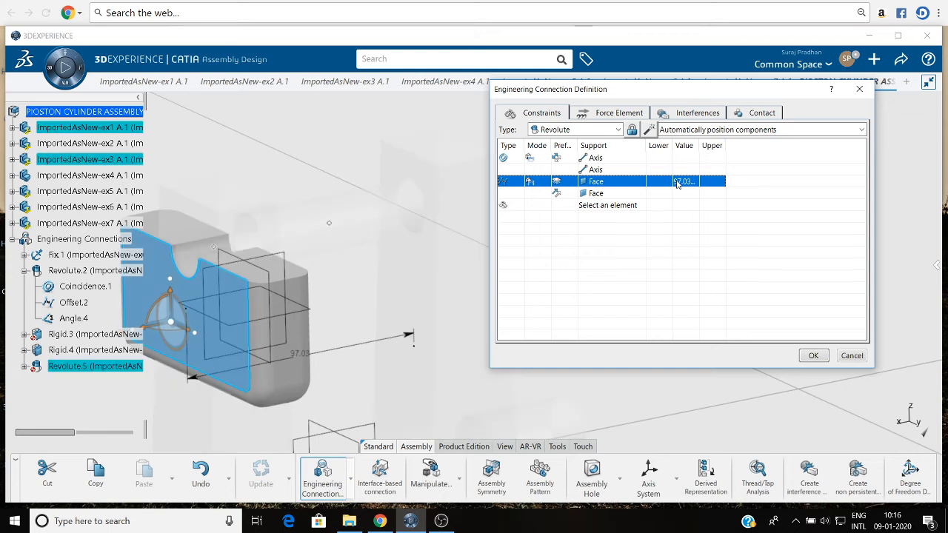
double_click(676, 182)
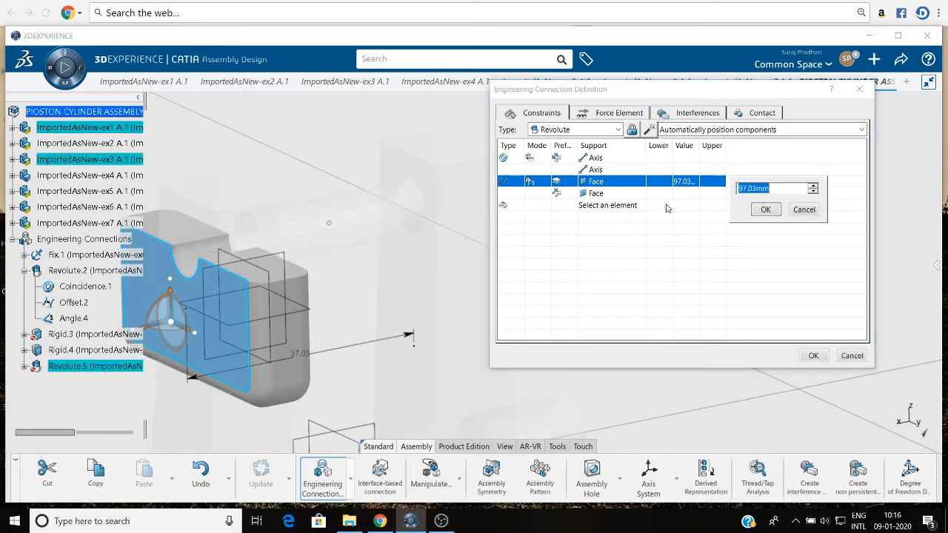
left_click(765, 210)
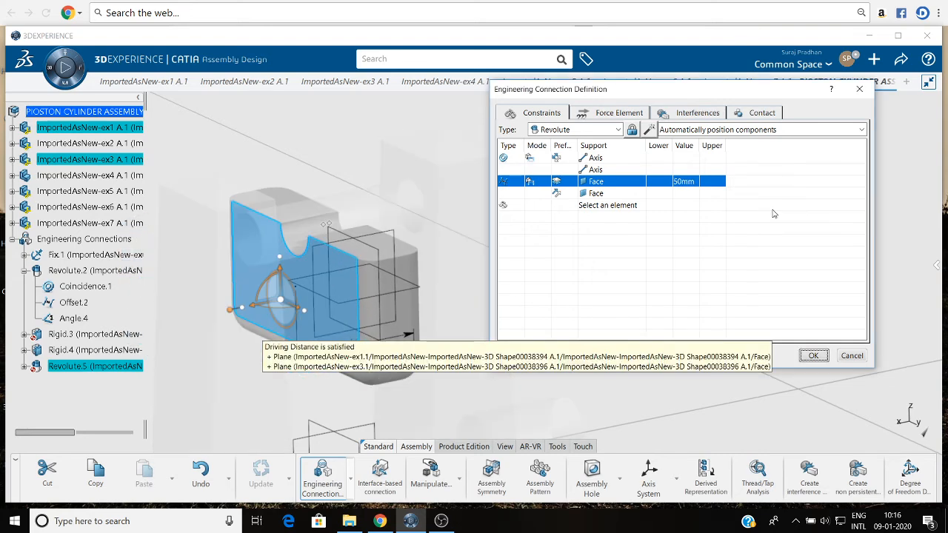
Accept the ex1-to-crank revolute connection without making check contact a specification, and update the assembly.
left_click(813, 356)
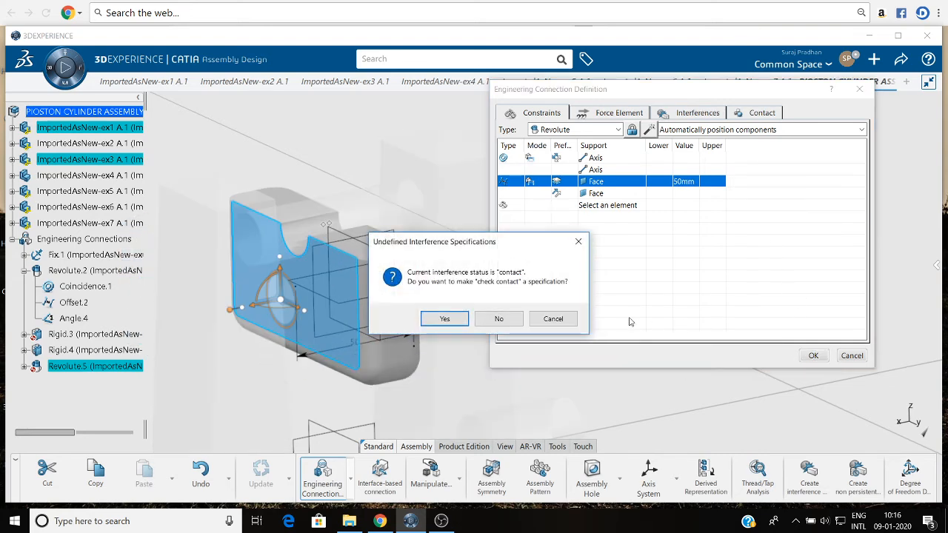
left_click(495, 319)
left_click(261, 472)
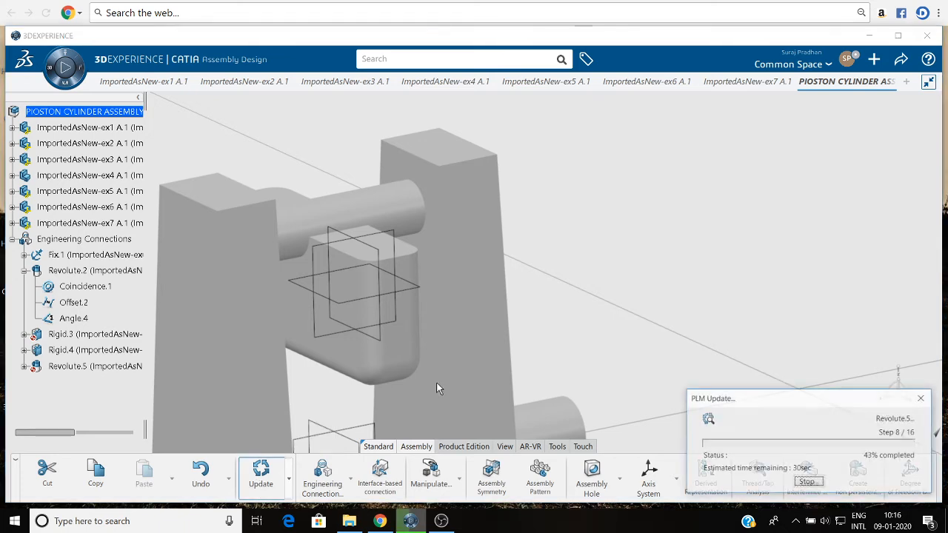
Switch the 3D view's ambience to Blue Design.
middle_click_drag(636, 241, 593, 325)
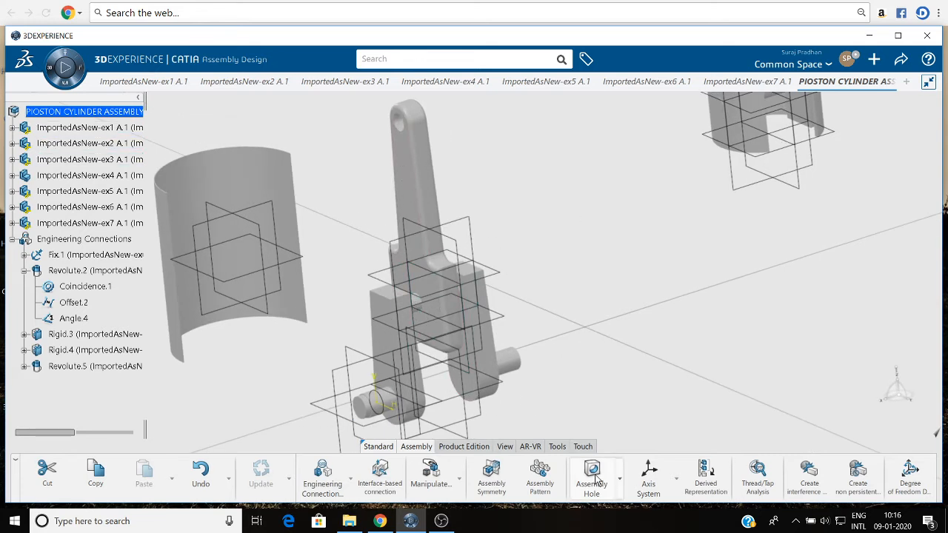
right_click(687, 261)
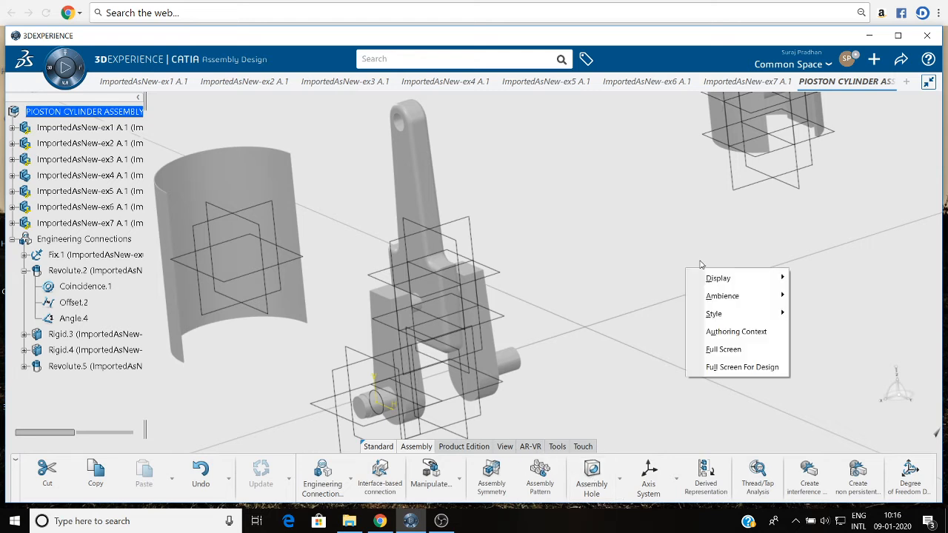
mouse_move(710, 278)
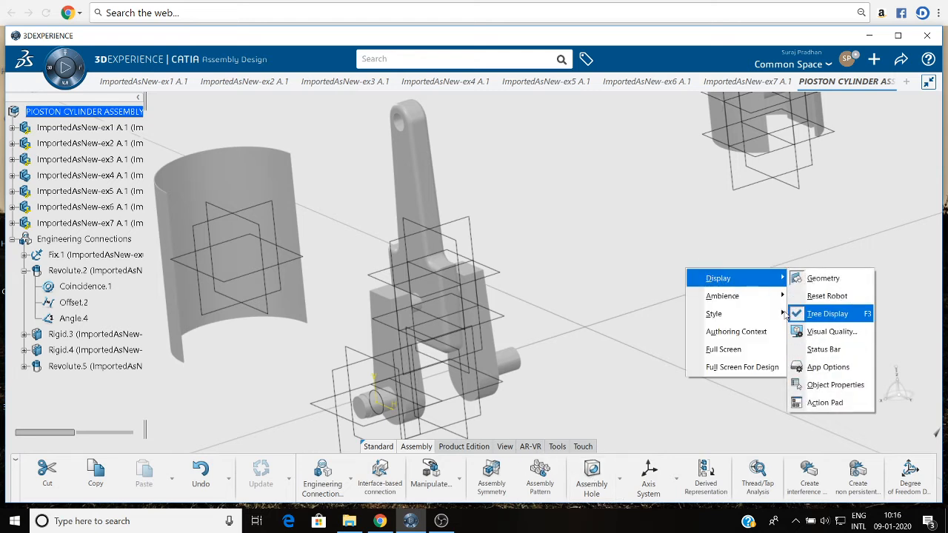
mouse_move(736, 296)
left_click(826, 184)
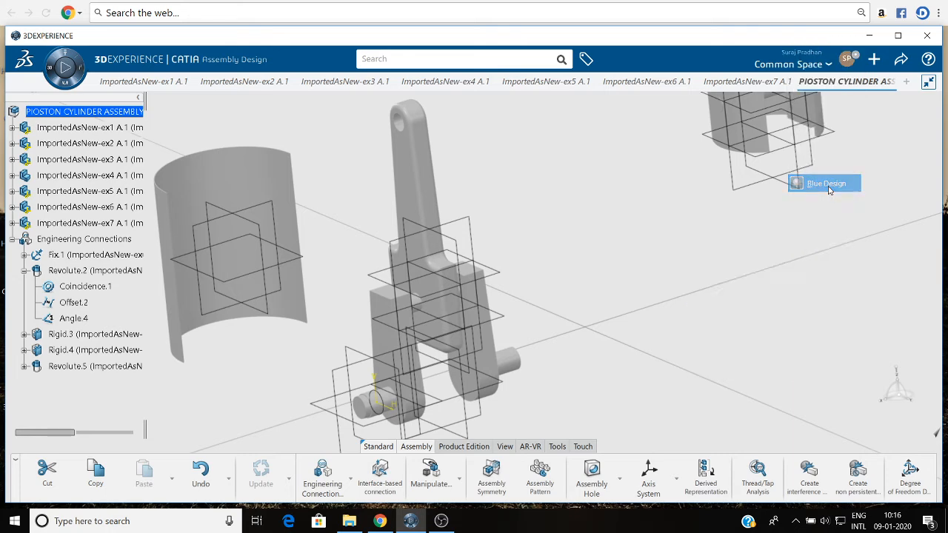
Define a Revolute engineering connection with a coincidence between the ex7 pin's axis and the ex2 connecting rod's upper hole axis.
middle_click_drag(625, 316, 619, 345)
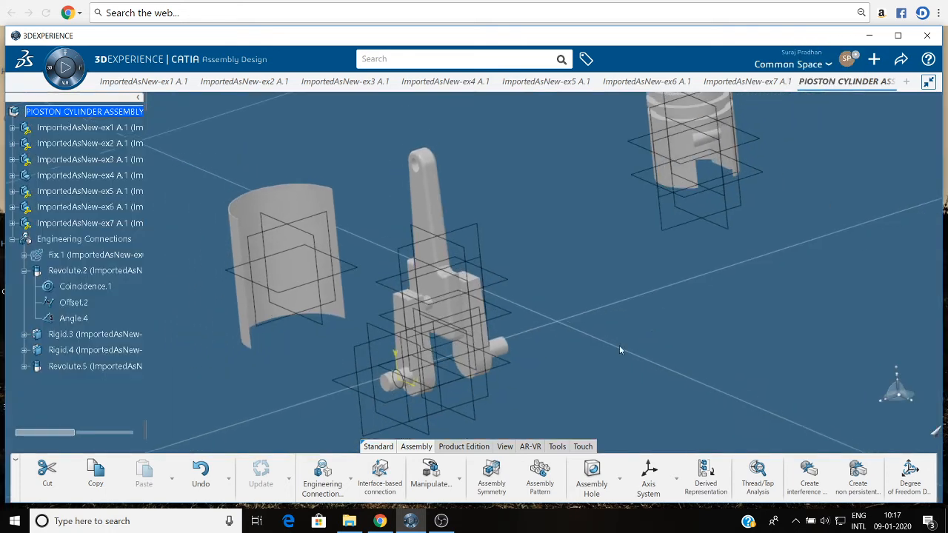
middle_click_drag(701, 217, 592, 265)
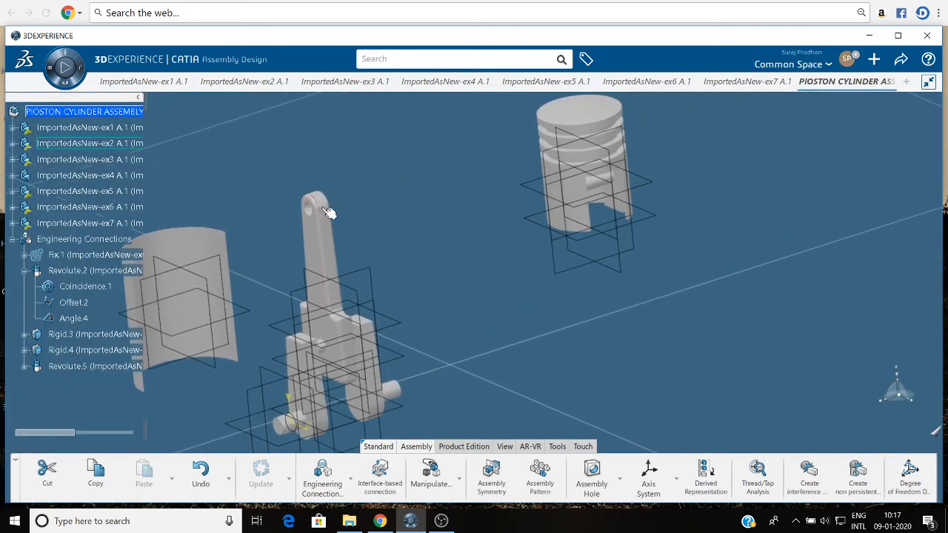
middle_click_drag(646, 274, 613, 271)
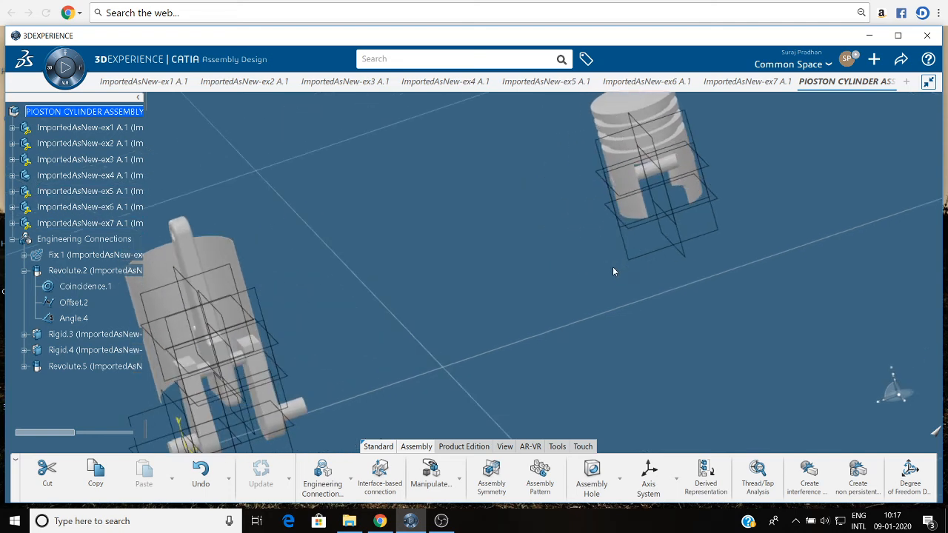
left_click(322, 476)
left_click(593, 129)
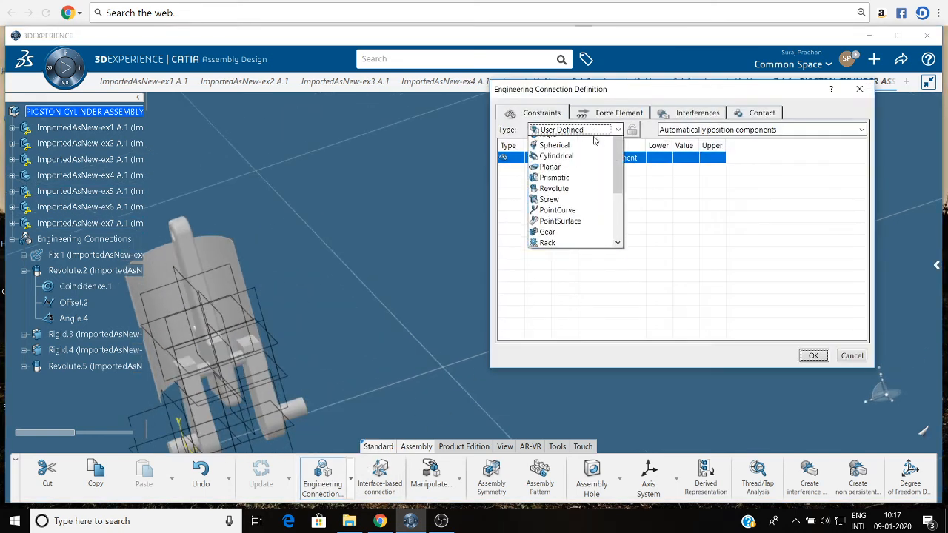
left_click(571, 209)
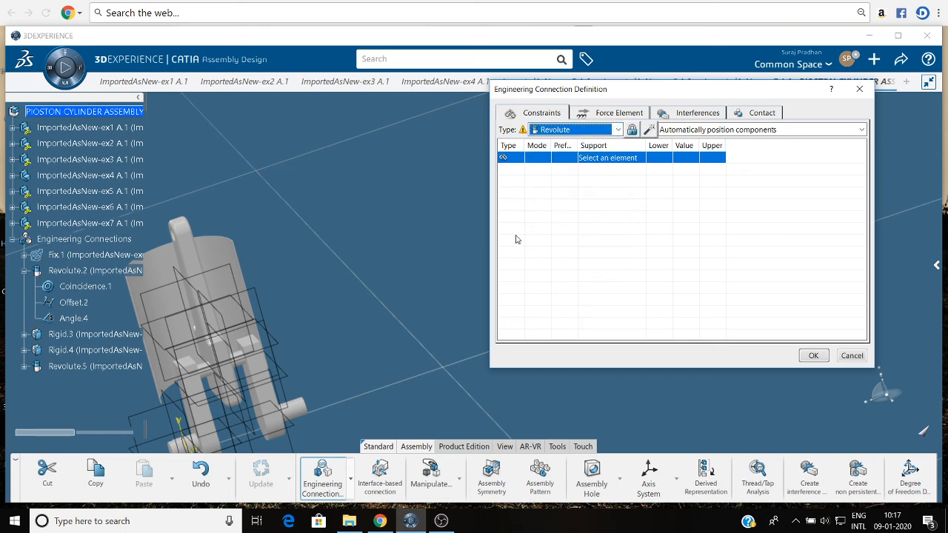
left_click_drag(630, 91, 678, 368)
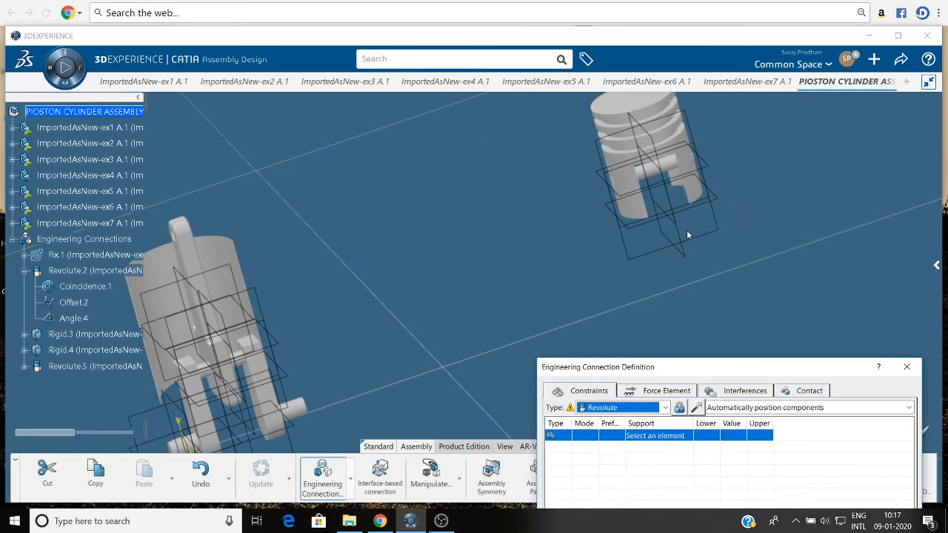
left_click(658, 177)
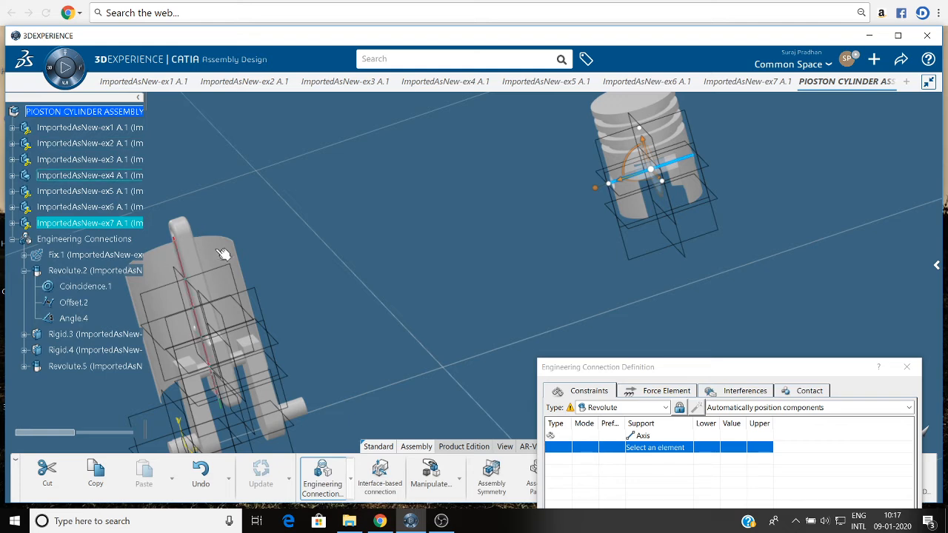
middle_click_drag(380, 210, 72, 413)
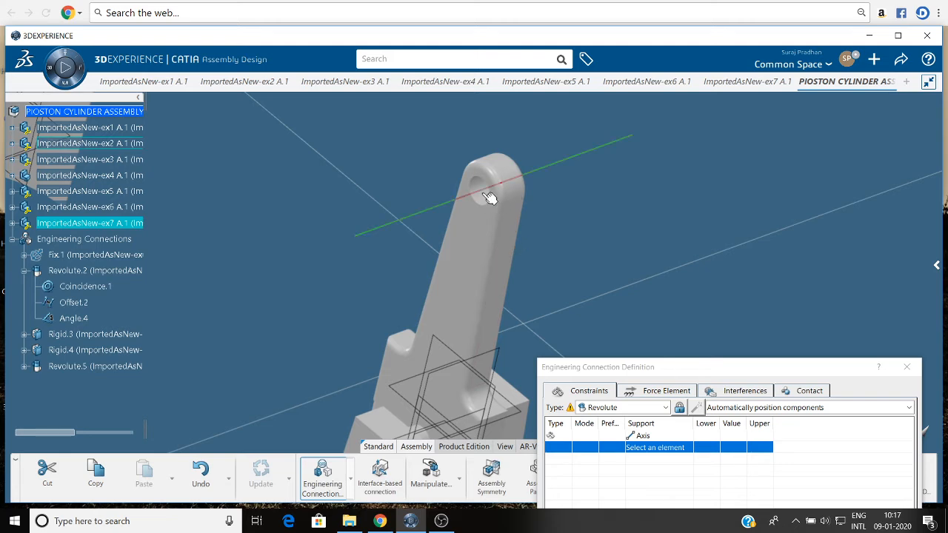
left_click(483, 194)
middle_click_drag(623, 182, 624, 261)
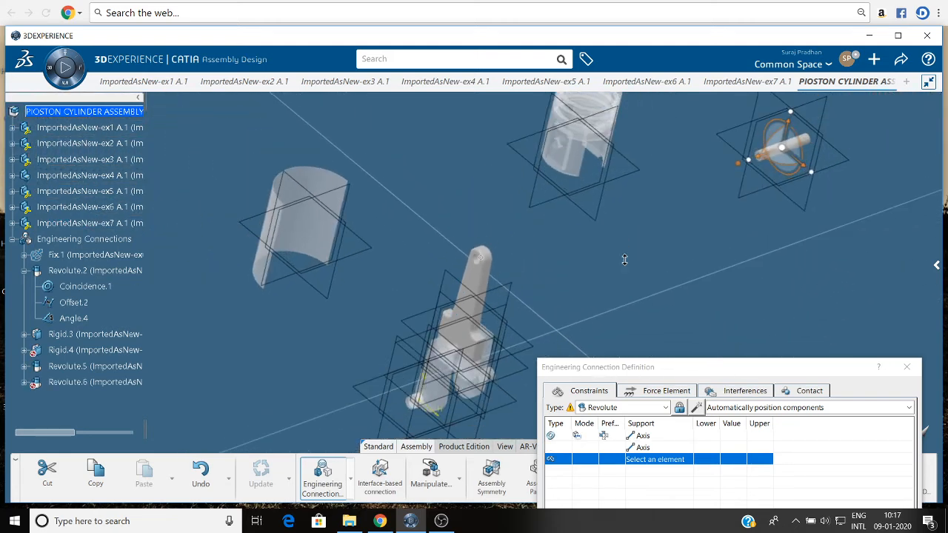
Insert an Offset constraint in the revolute connection between the ex2 connecting rod's side face and the ex7 pin's end face.
right_click(656, 471)
mouse_move(686, 473)
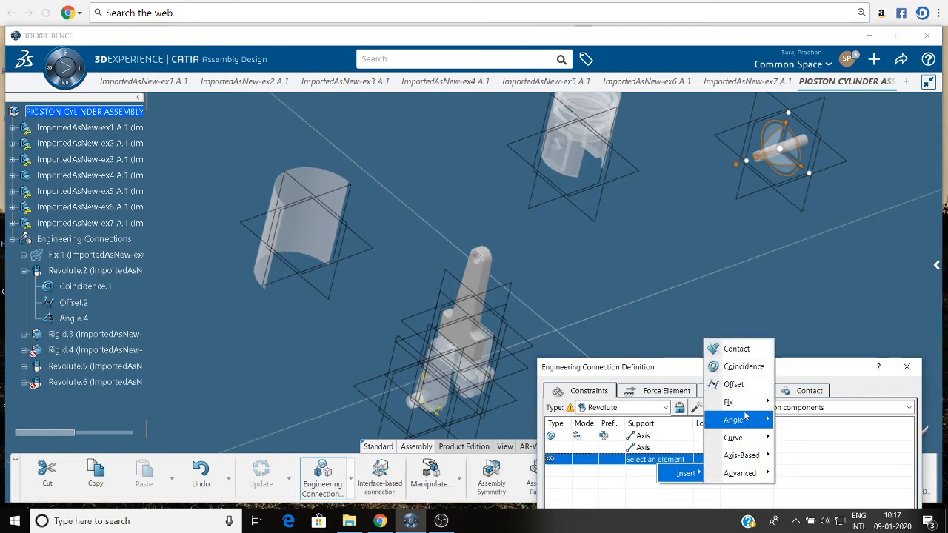
left_click(745, 393)
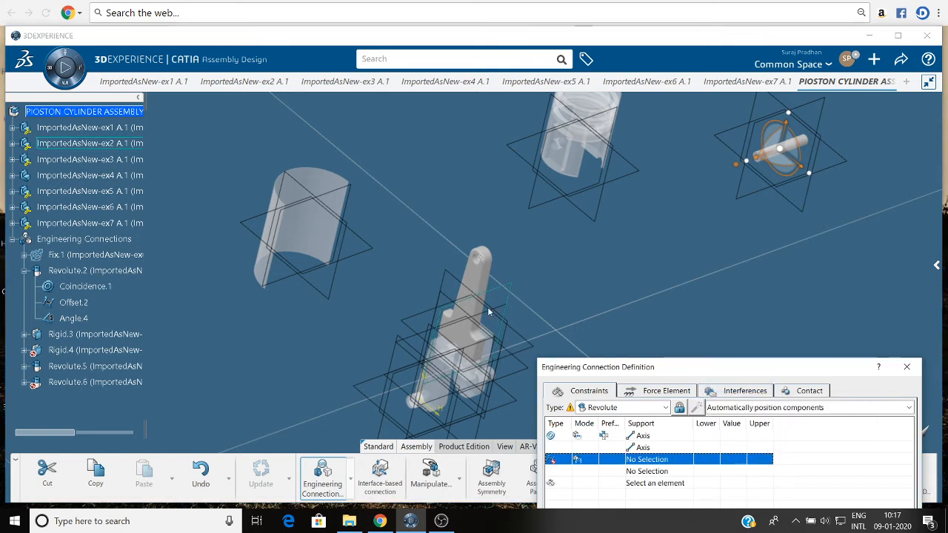
left_click(477, 280)
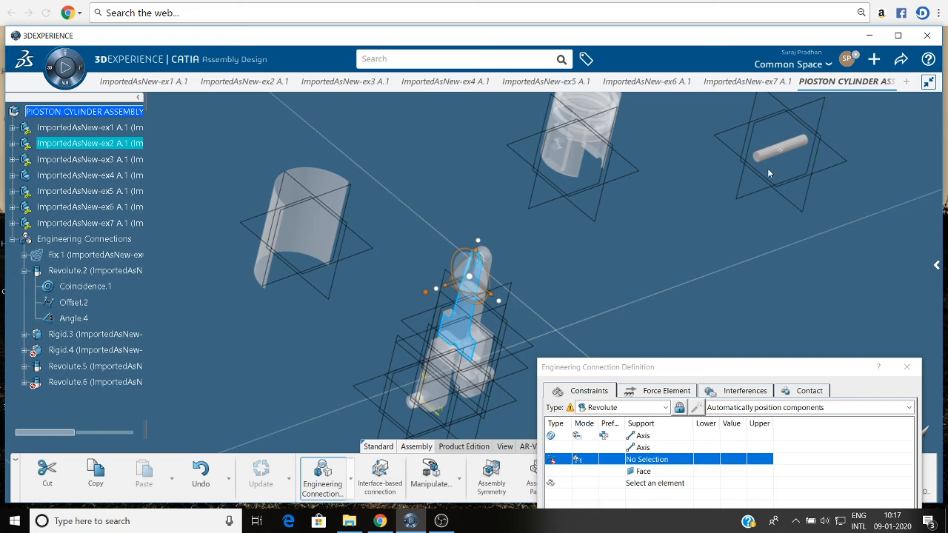
middle_click_drag(710, 270, 626, 274)
middle_click_drag(888, 134, 676, 214)
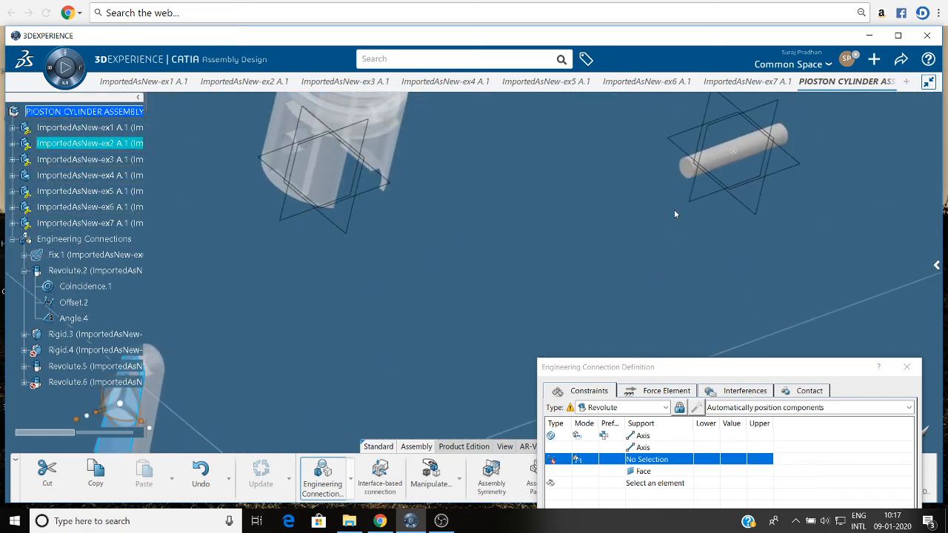
left_click(692, 176)
middle_click_drag(581, 220, 572, 311)
middle_click_drag(653, 305, 673, 204)
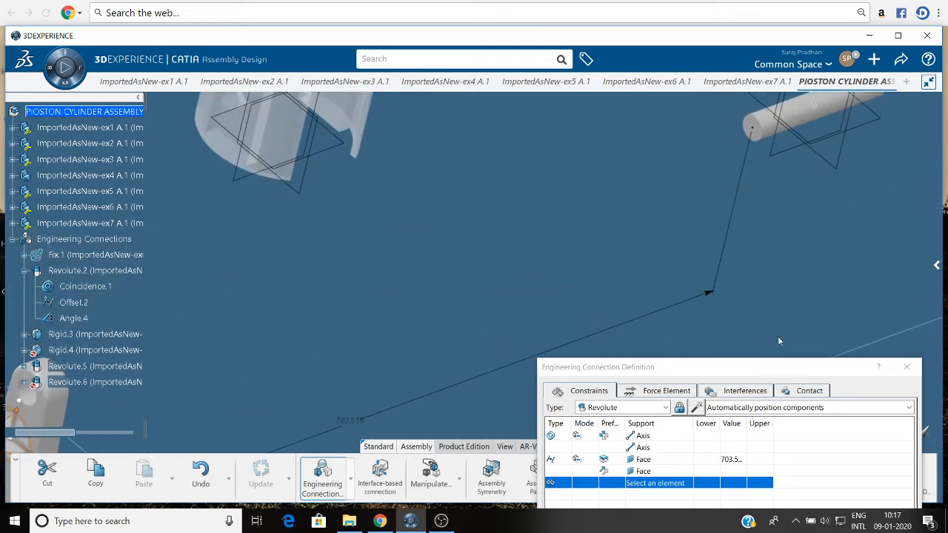
Set the offset between the ex2 connecting rod's side face and the ex7 pin's end face to -50 mm.
double_click(732, 459)
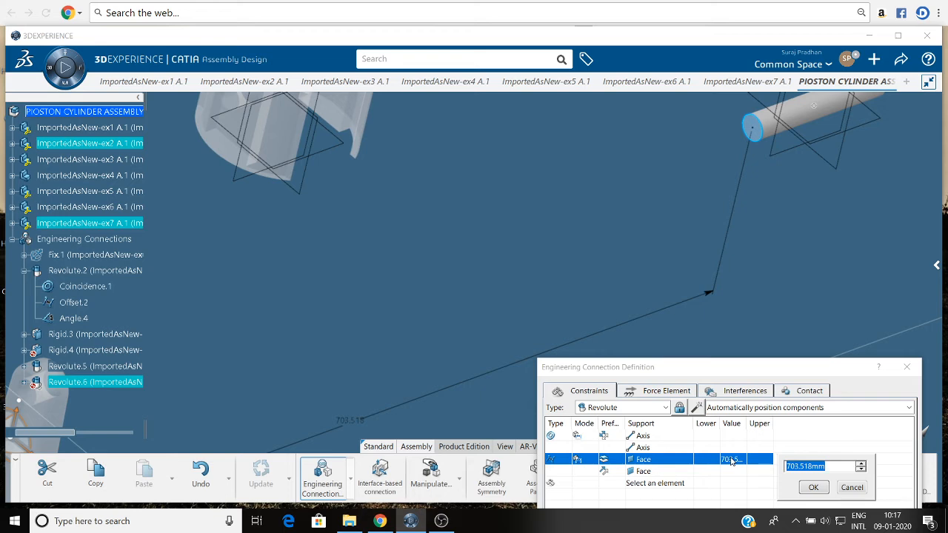
key("Return")
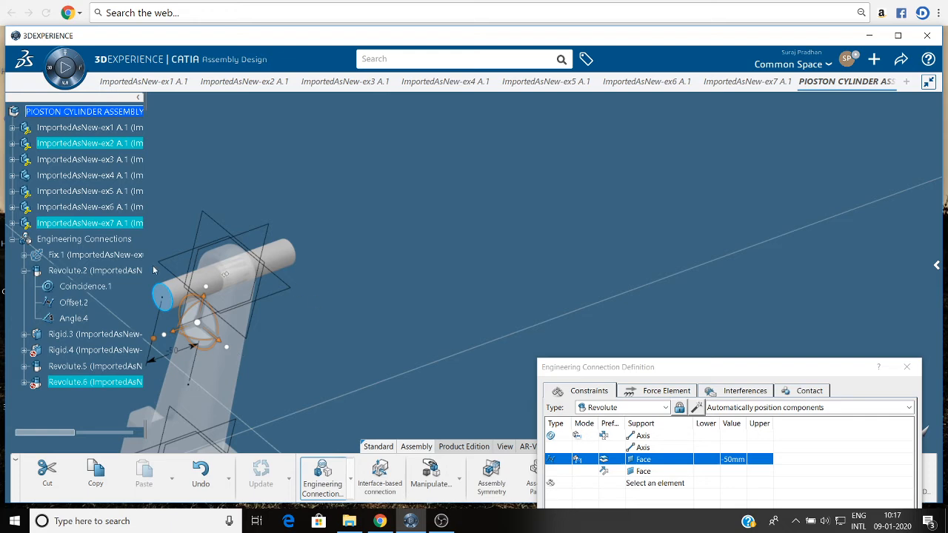
middle_click_drag(480, 315, 621, 300)
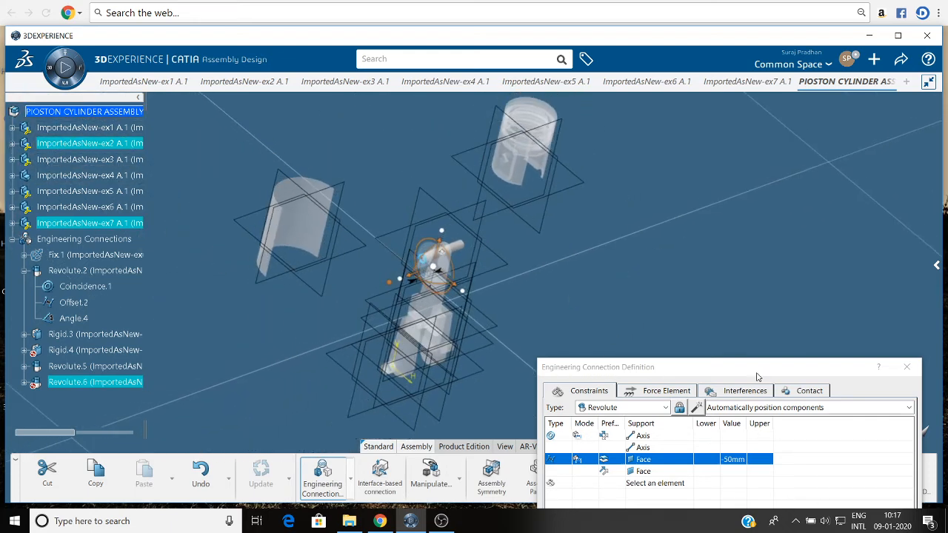
Accept the pin-to-connecting-rod revolute connection without making check contact a specification, and update the assembly.
left_click_drag(756, 376, 765, 134)
left_click(868, 393)
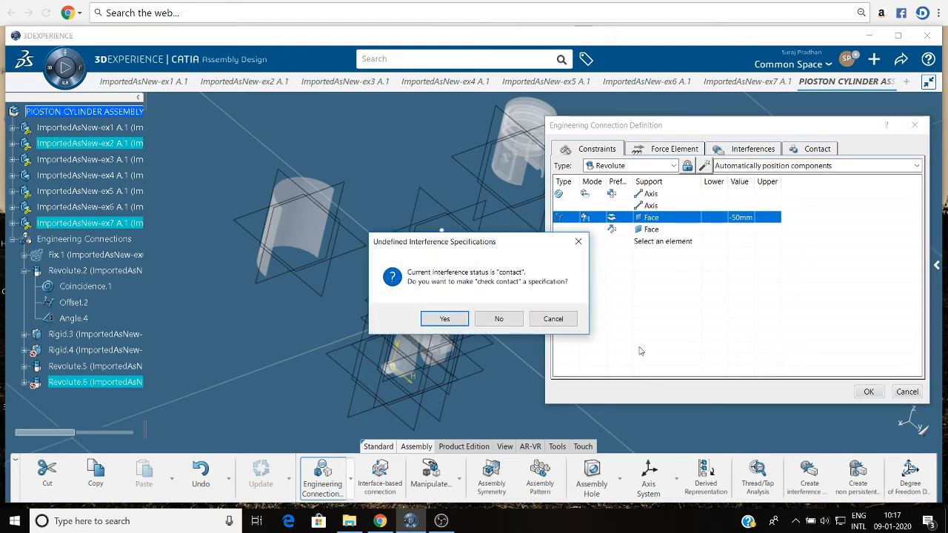
left_click(494, 322)
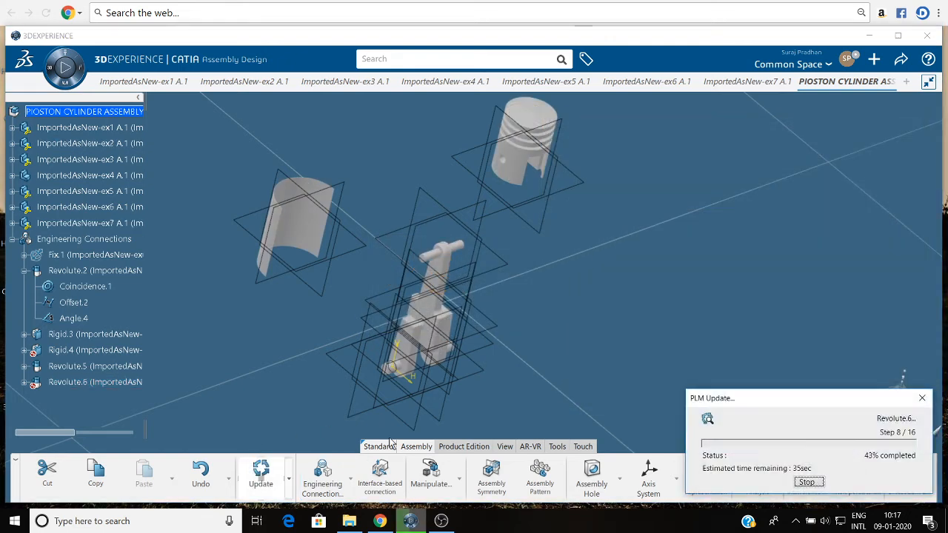
middle_click_drag(557, 333, 504, 412)
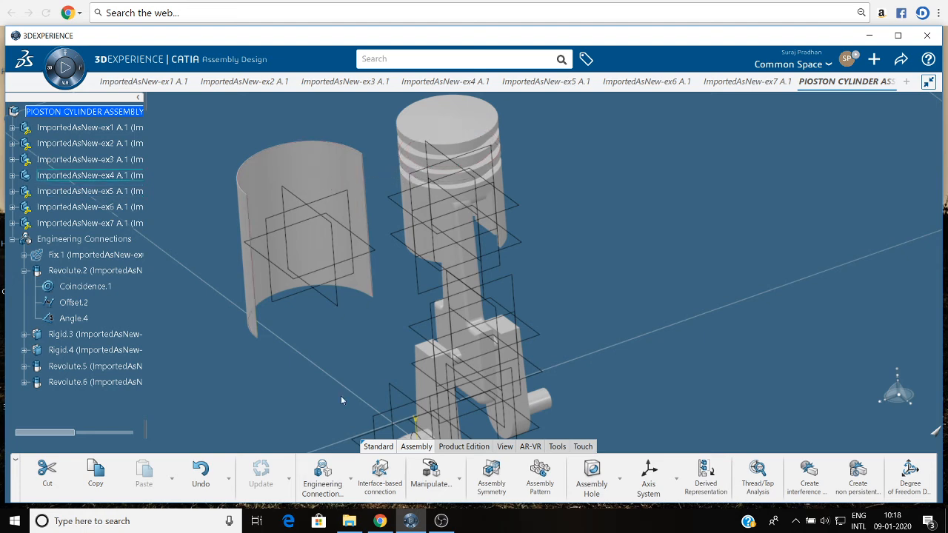
left_click(321, 475)
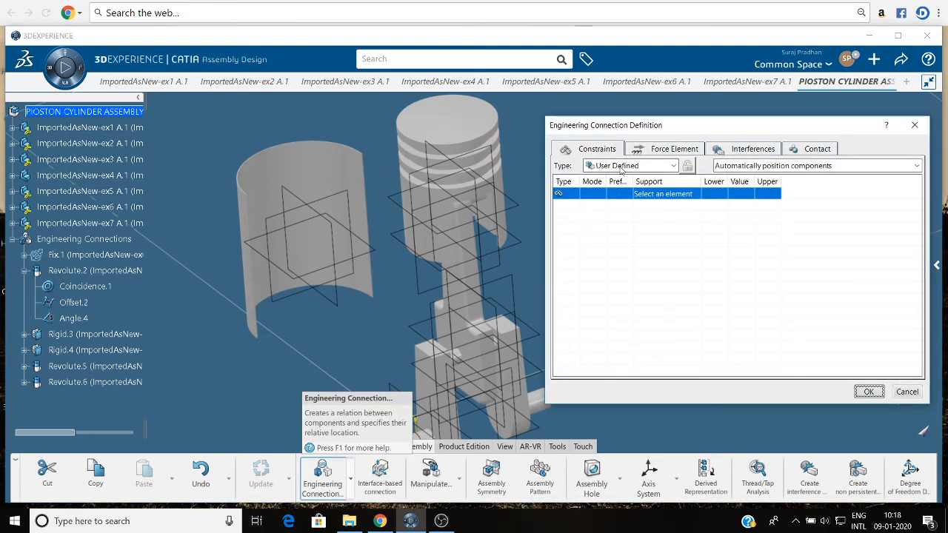
left_click(622, 169)
left_click(620, 211)
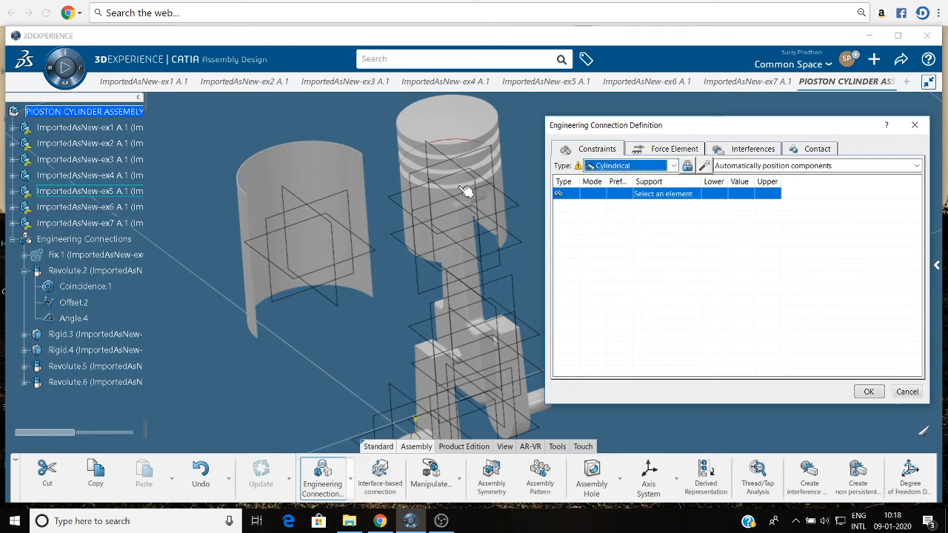
left_click(455, 211)
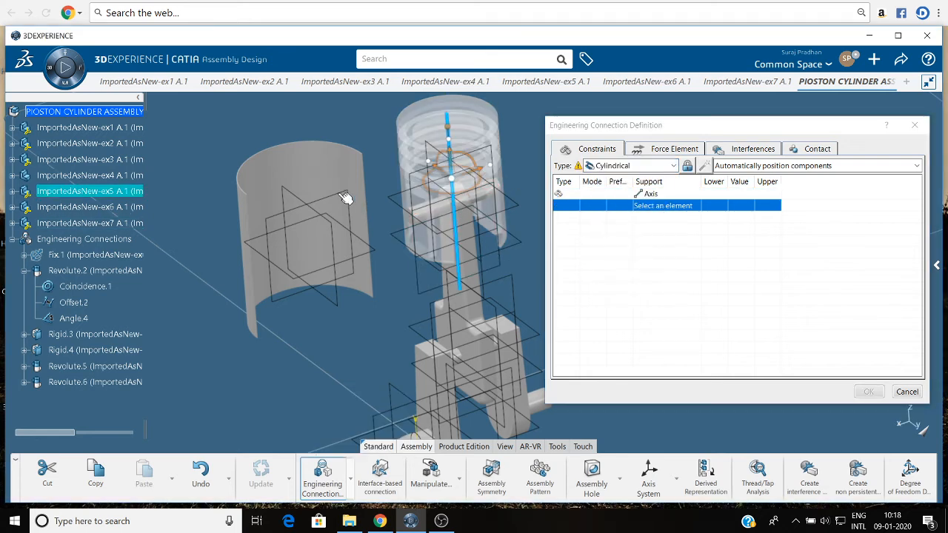
left_click(378, 211)
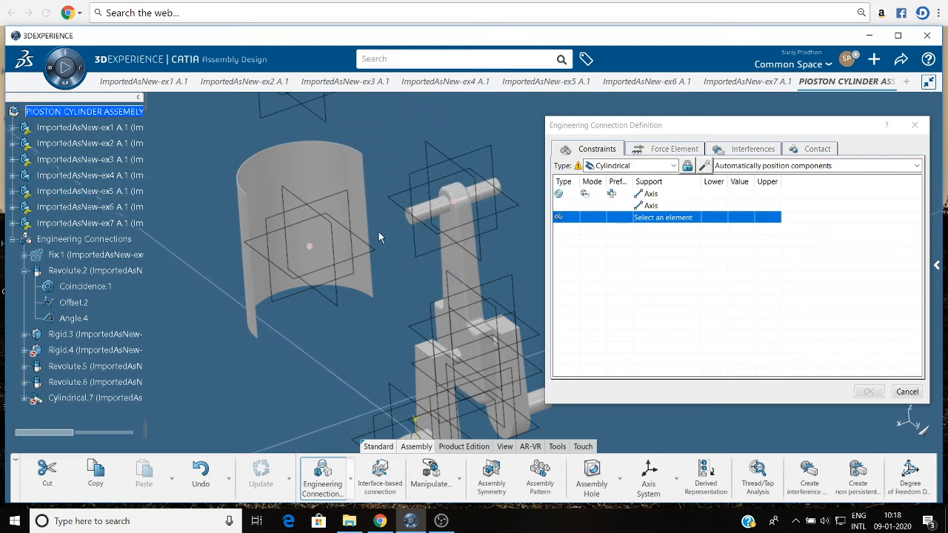
middle_click_drag(382, 211, 384, 282, "ctrl")
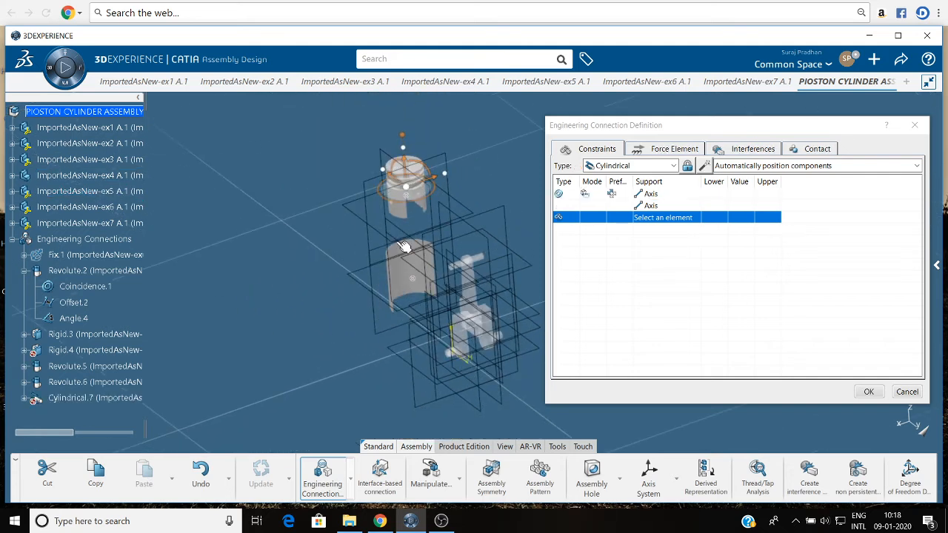
left_click(897, 393)
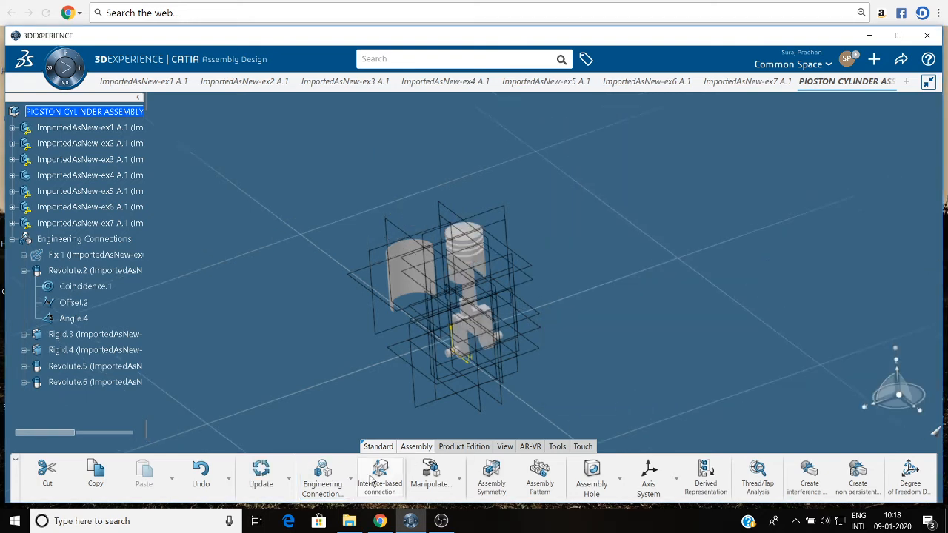
left_click(280, 472)
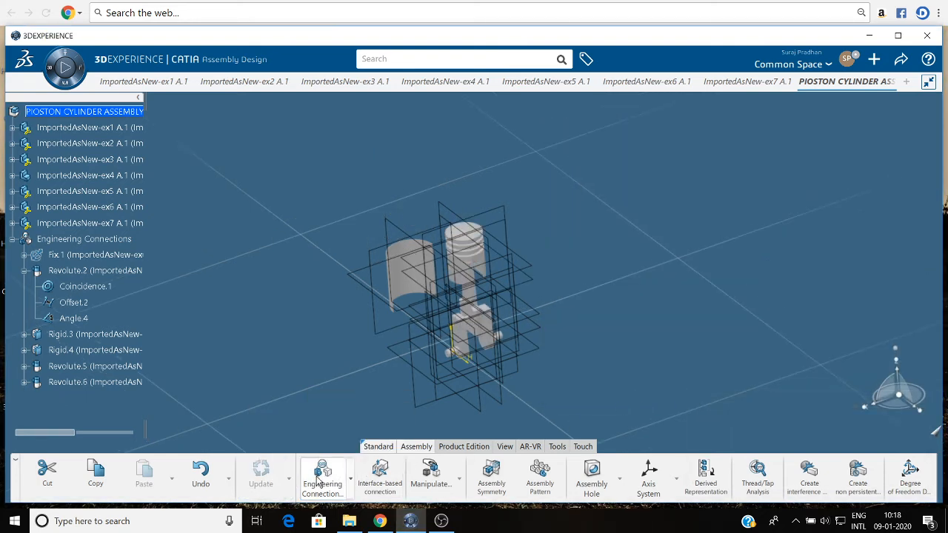
Define a Cylindrical engineering connection with a coincidence between the ex4 cylinder's axis and the ex5 piston's axis.
left_click(319, 477)
left_click(651, 165)
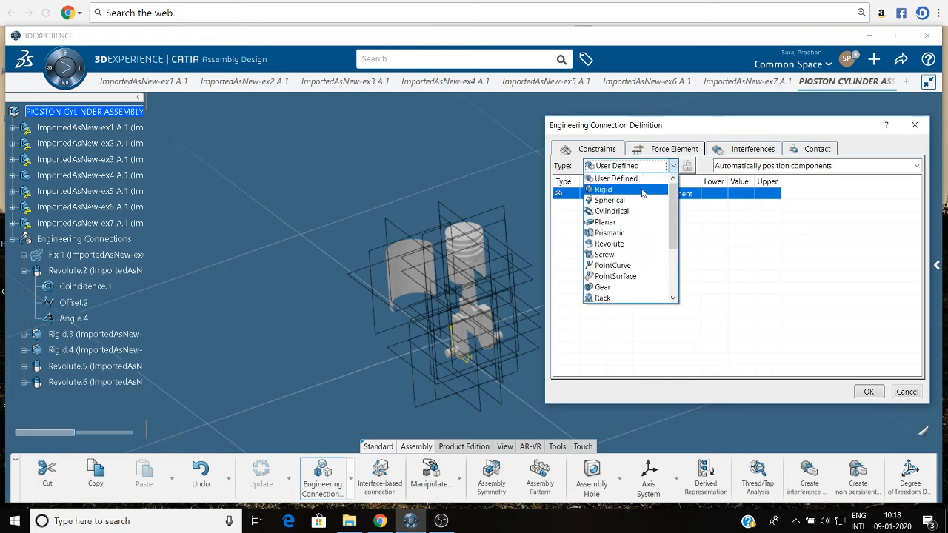
left_click(618, 211)
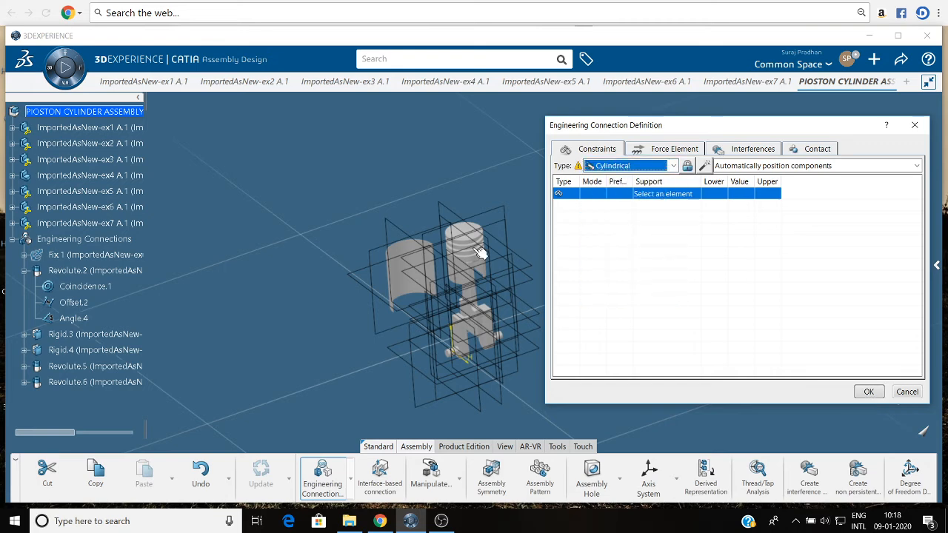
left_click(404, 269)
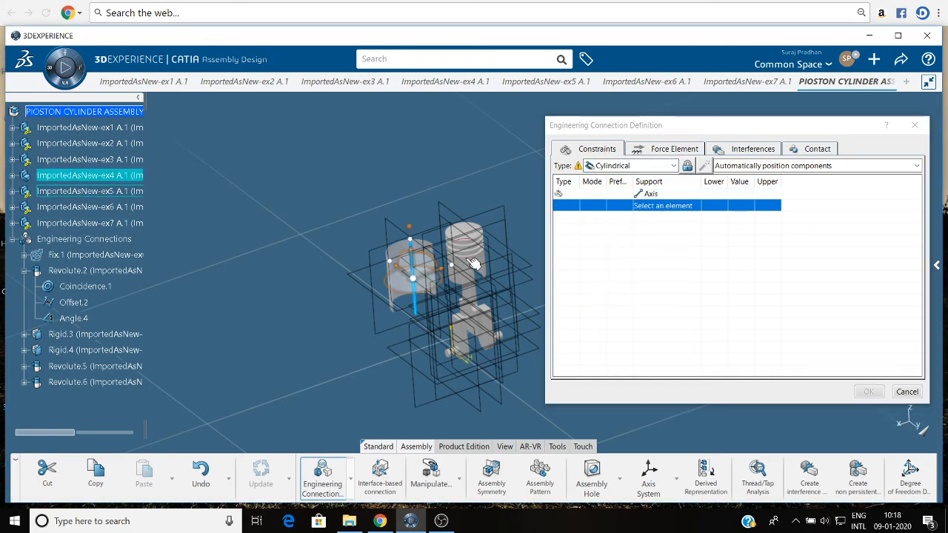
left_click(471, 263)
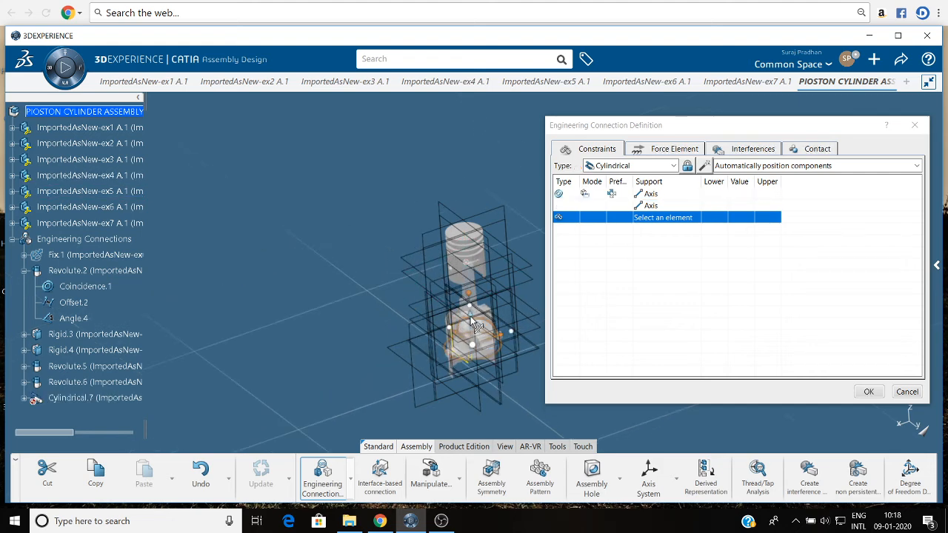
Slide the ex4 cylinder along the shared axis up around the piston, accept the cylindrical connection and update the assembly.
left_click_drag(470, 317, 473, 172)
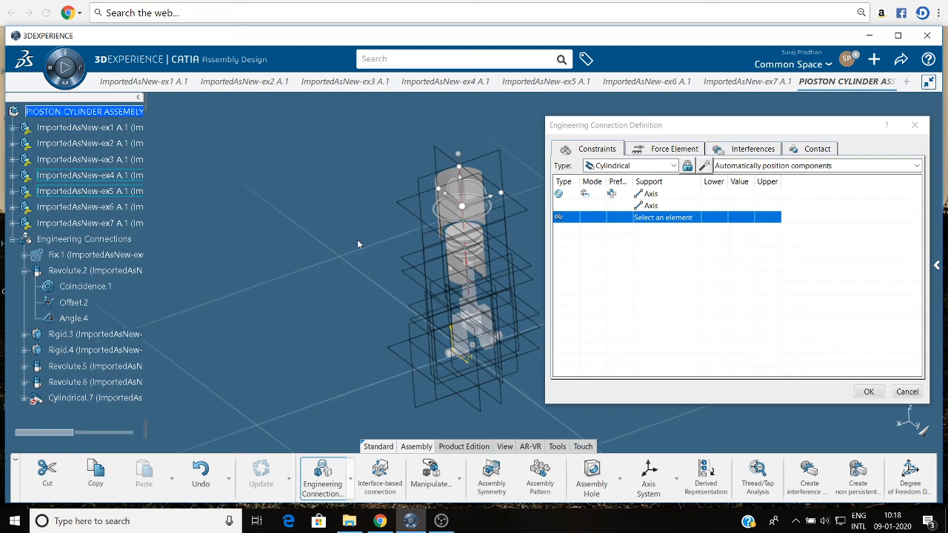
middle_click_drag(358, 241, 335, 259)
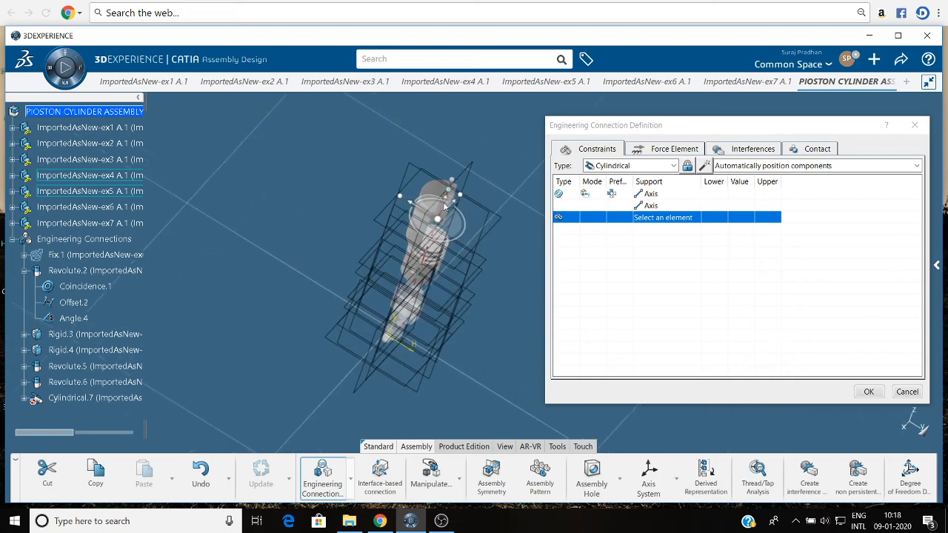
left_click_drag(445, 207, 436, 232)
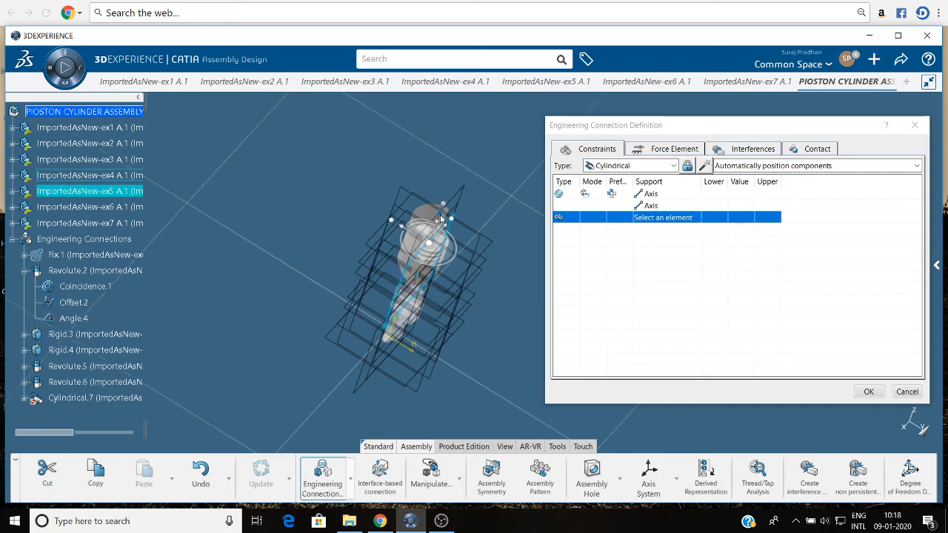
left_click(869, 392)
left_click(501, 319)
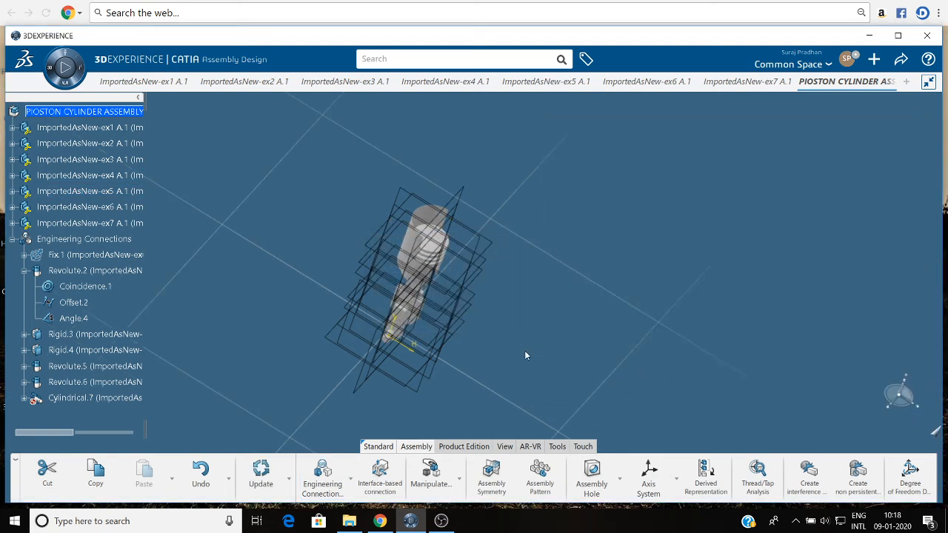
middle_click_drag(533, 359, 731, 368)
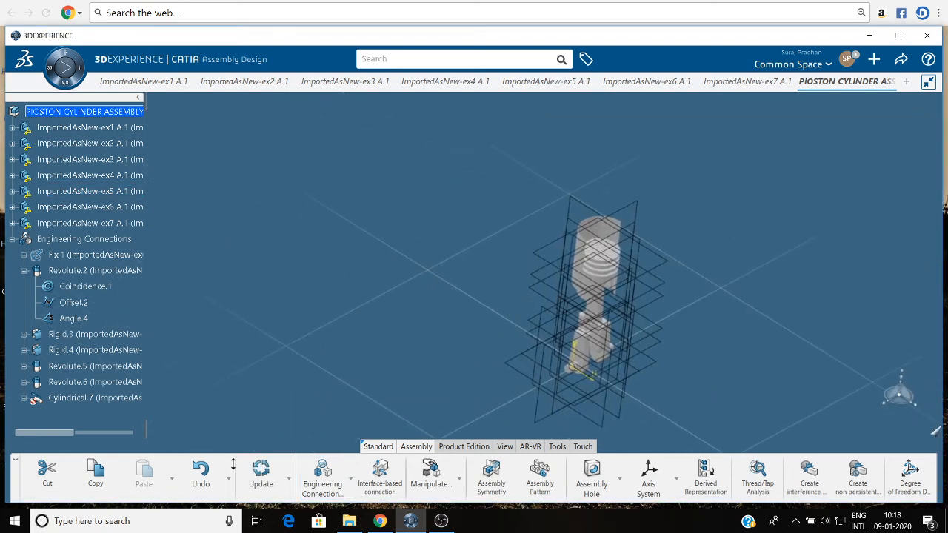
left_click(270, 479)
Fix the ex4 cylinder in place with a Fix engineering connection and update the assembly.
left_click(350, 478)
left_click(326, 441)
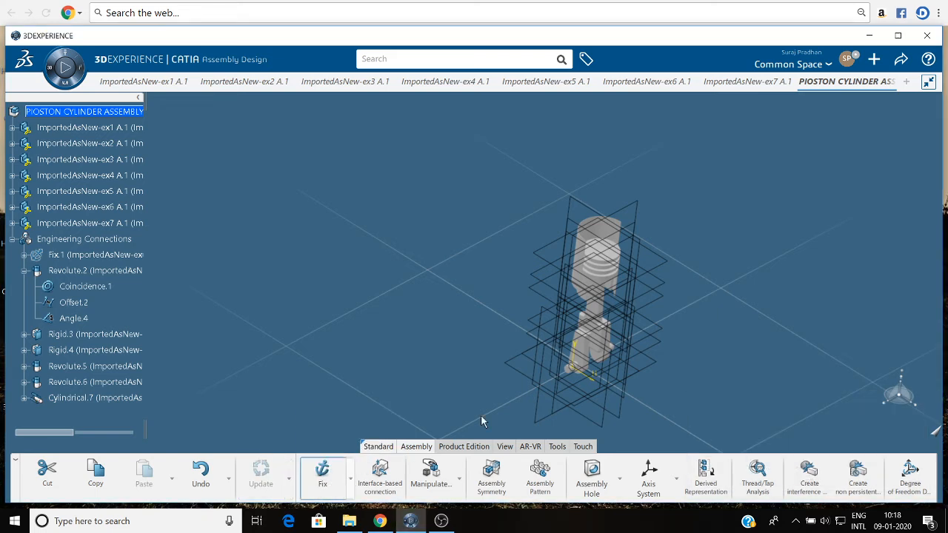
middle_click_drag(685, 352, 569, 197)
left_click(676, 213)
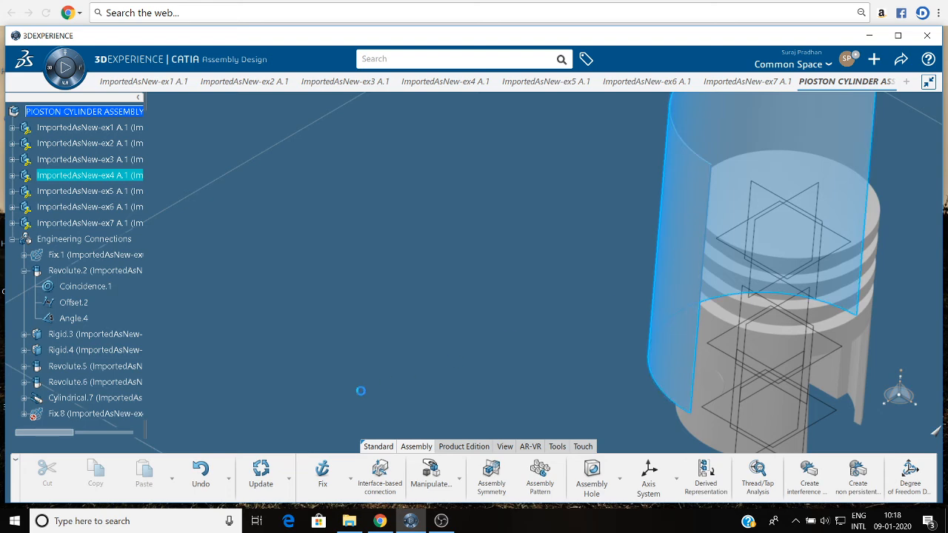
left_click(260, 474)
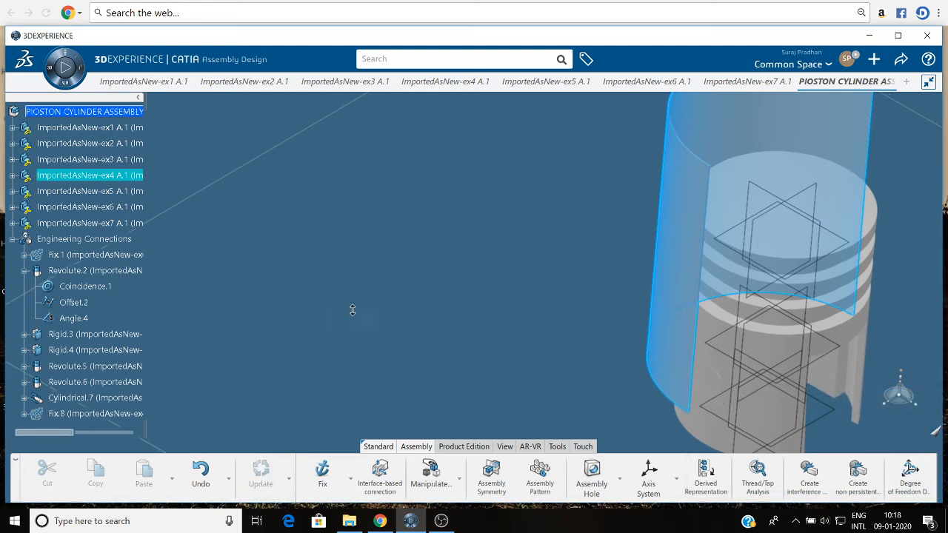
Customize the view mode with the No axes option enabled so the parts' reference planes are hidden.
scroll(353, 333, "down", 5)
middle_click_drag(654, 373, 549, 342)
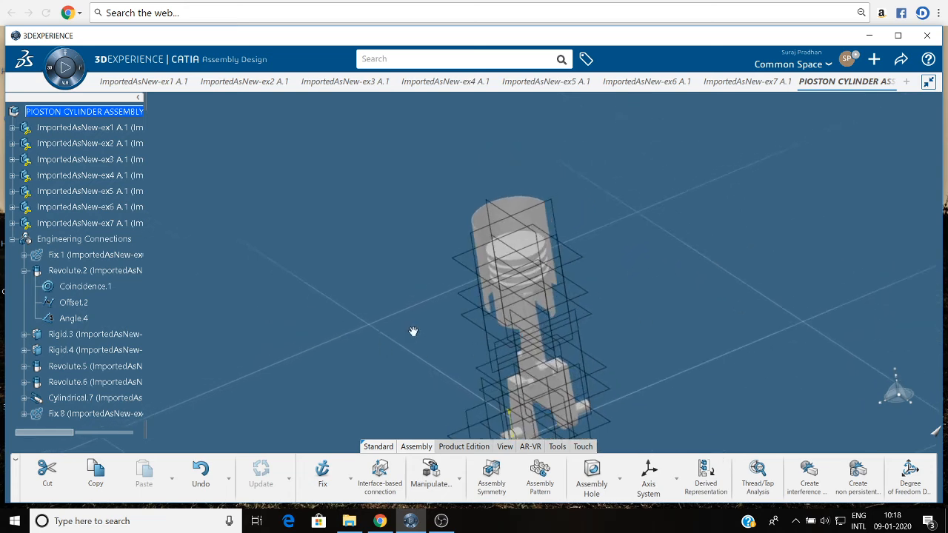
middle_click_drag(413, 331, 320, 287)
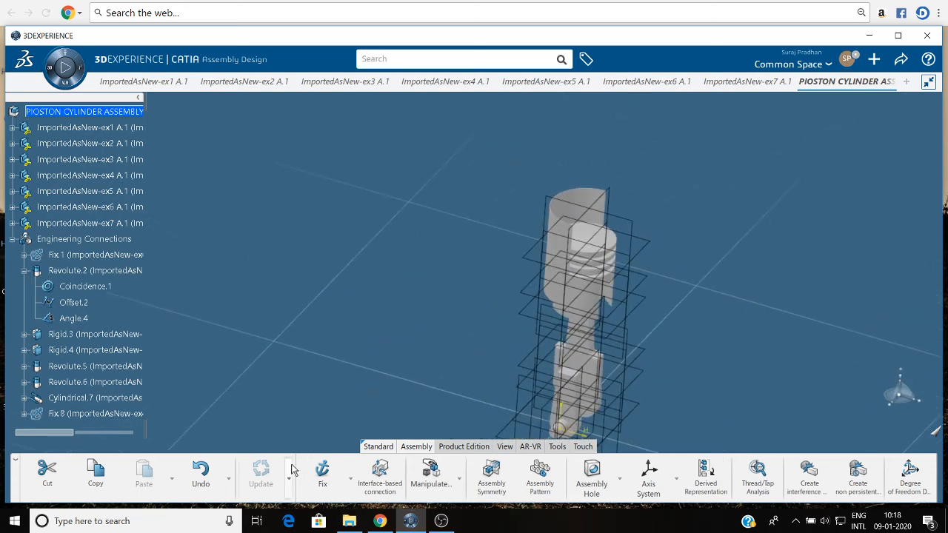
left_click(506, 449)
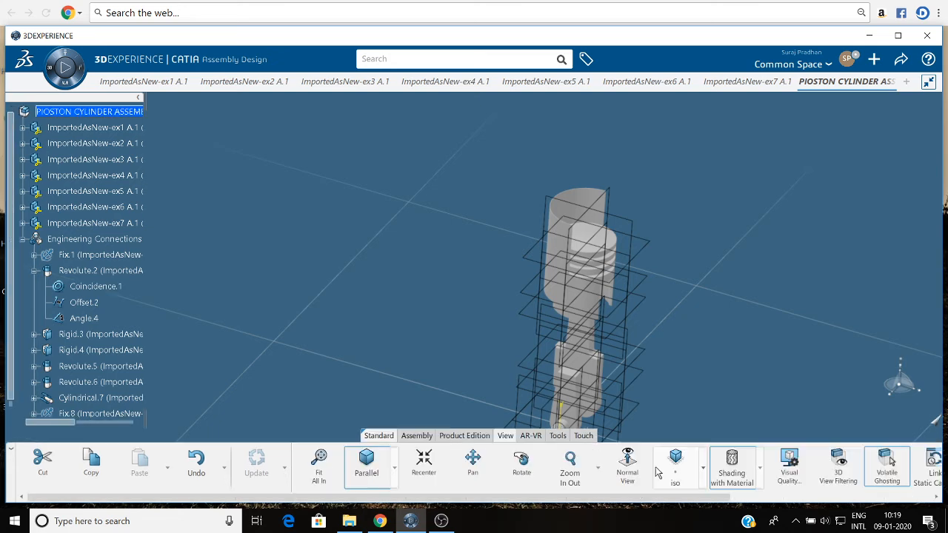
left_click(759, 468)
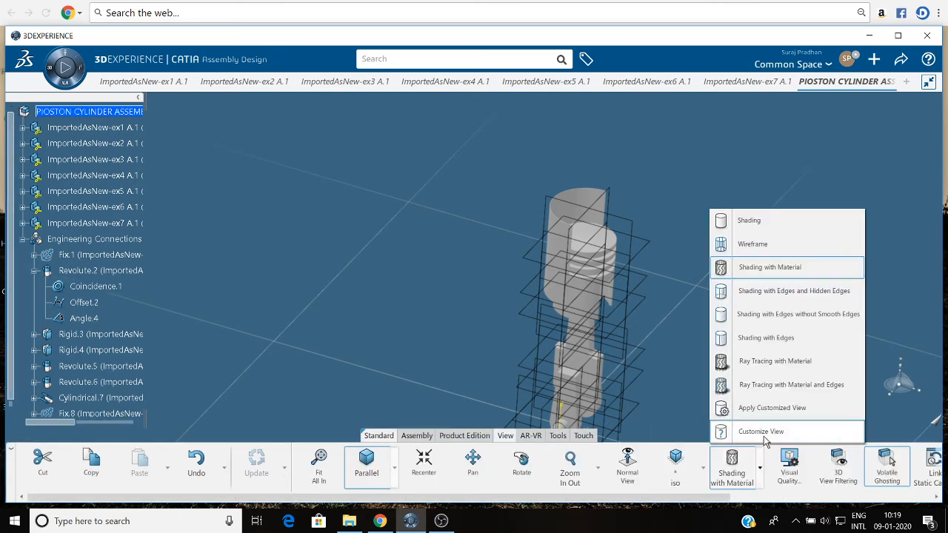
left_click(763, 431)
left_click(821, 255)
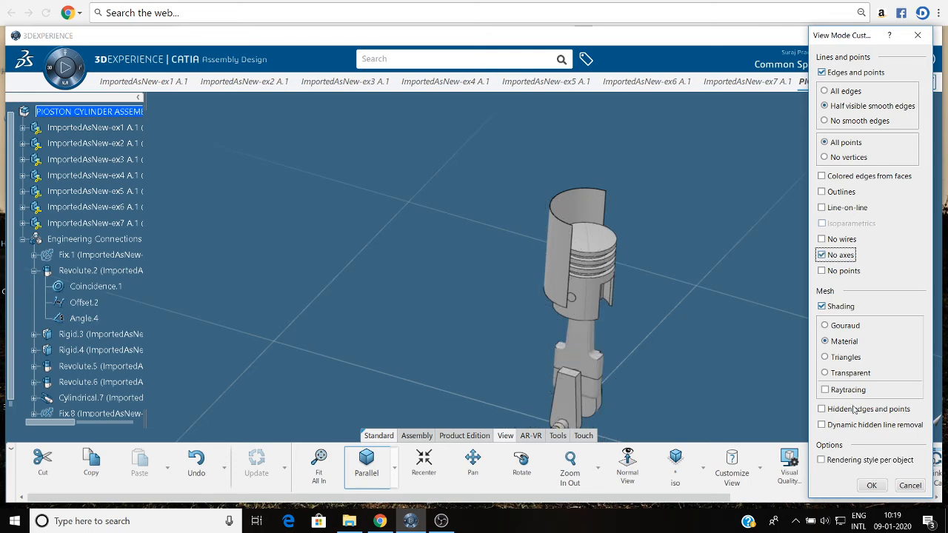
left_click(871, 486)
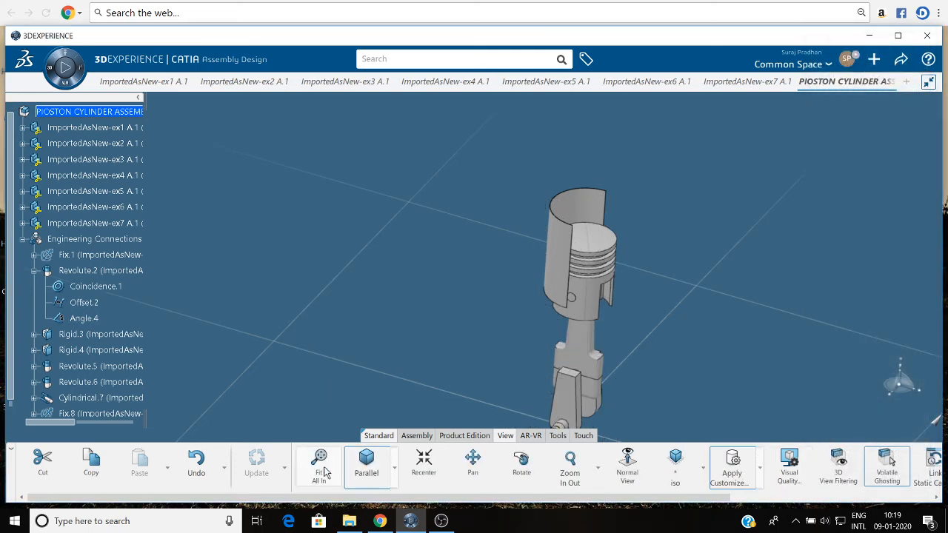
Search the available apps for "MEC" and switch to the Mechanical Systems Design app.
middle_click_drag(384, 191, 386, 216)
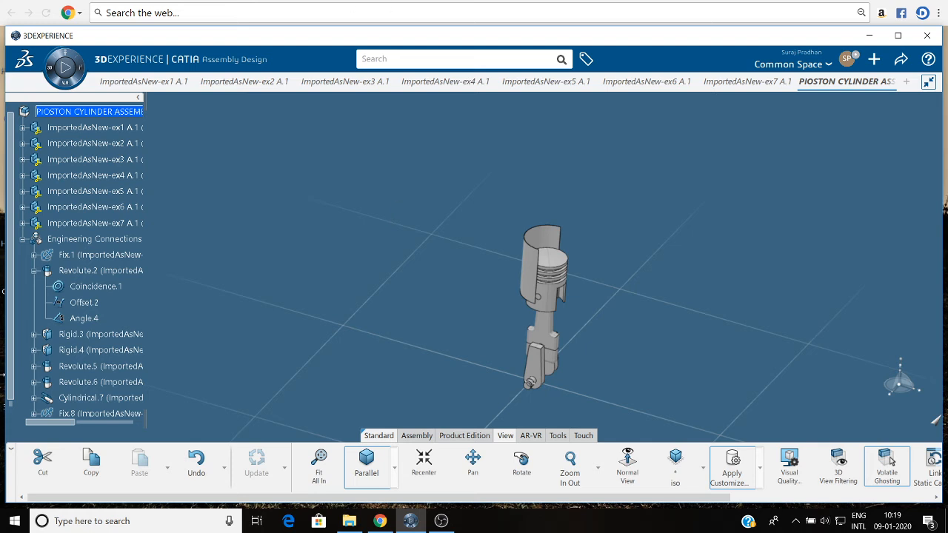
left_click(51, 70)
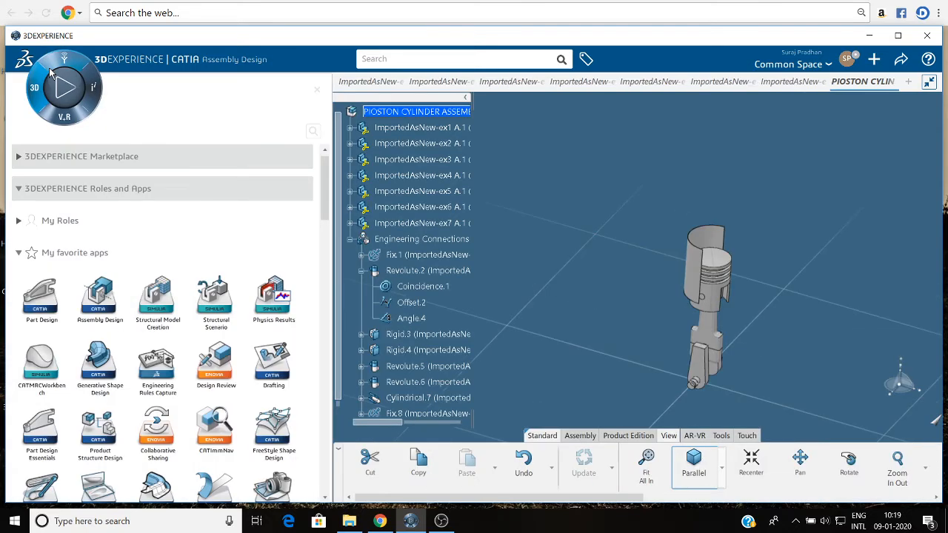
left_click(312, 141)
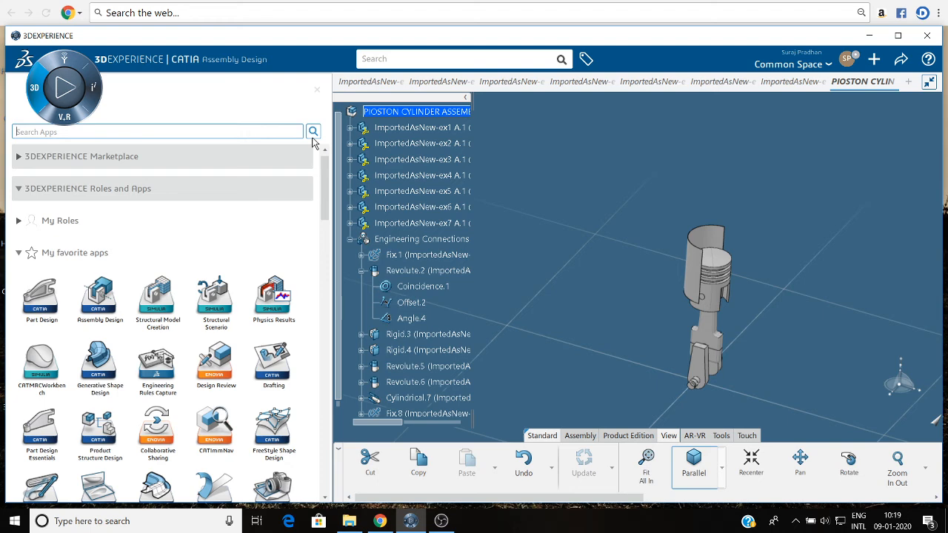
type("MEC")
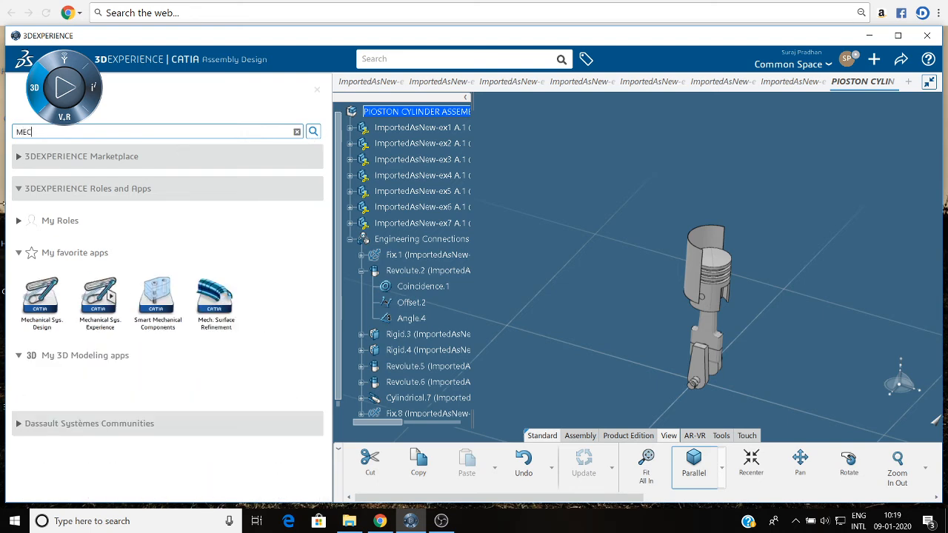
left_click(57, 307)
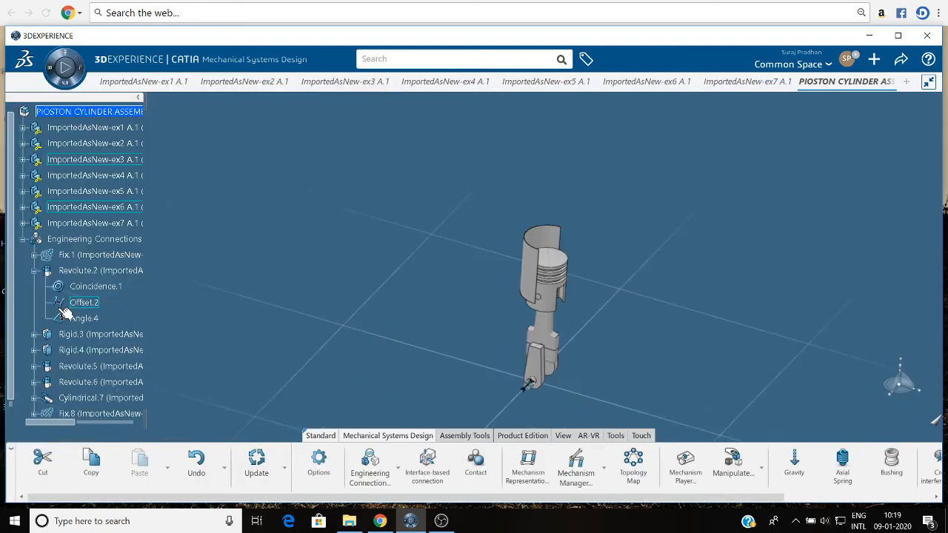
Create a mechanism representation titled PISTON for the assembly and update it.
left_click(537, 475)
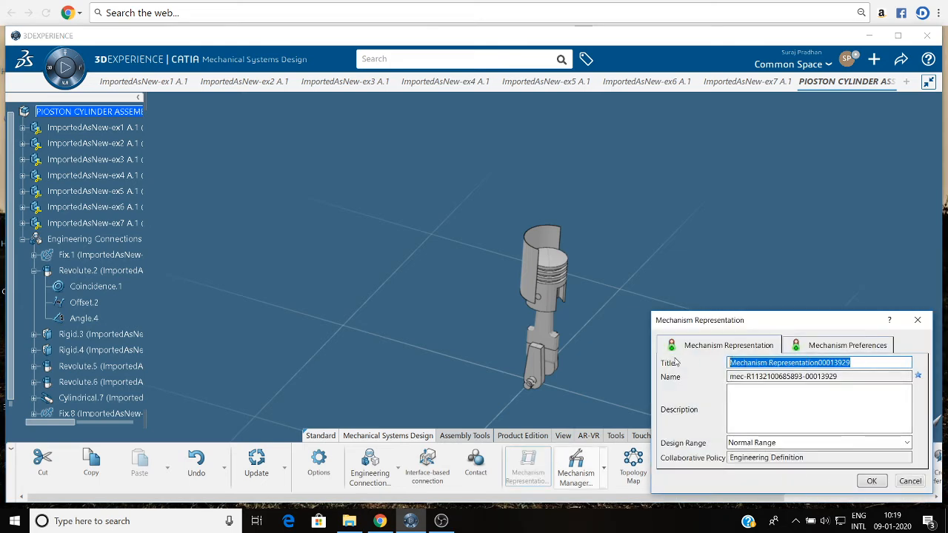
type("PISTON")
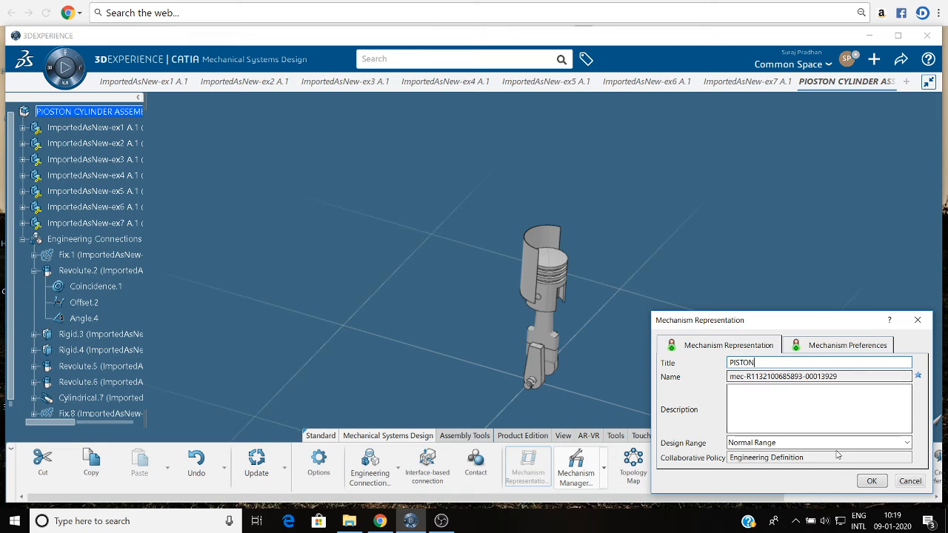
left_click(871, 480)
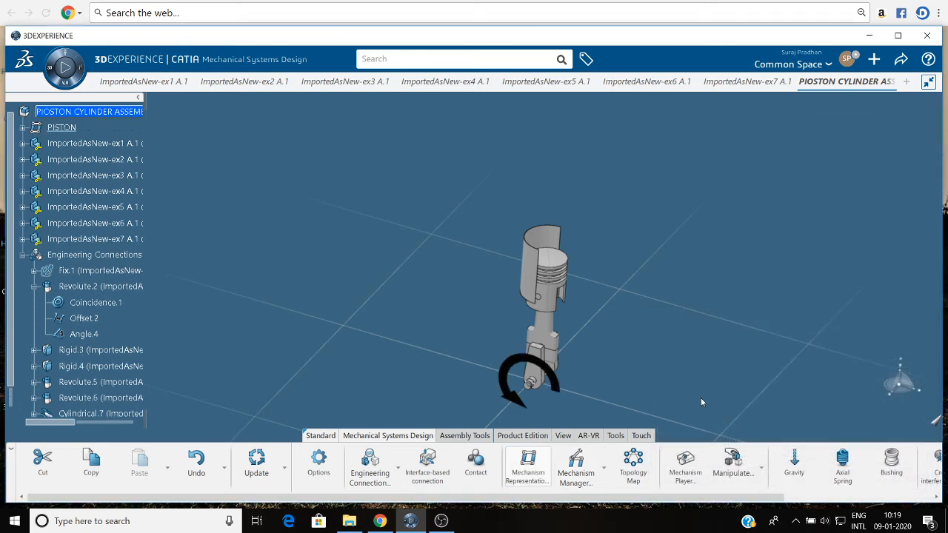
left_click(256, 462)
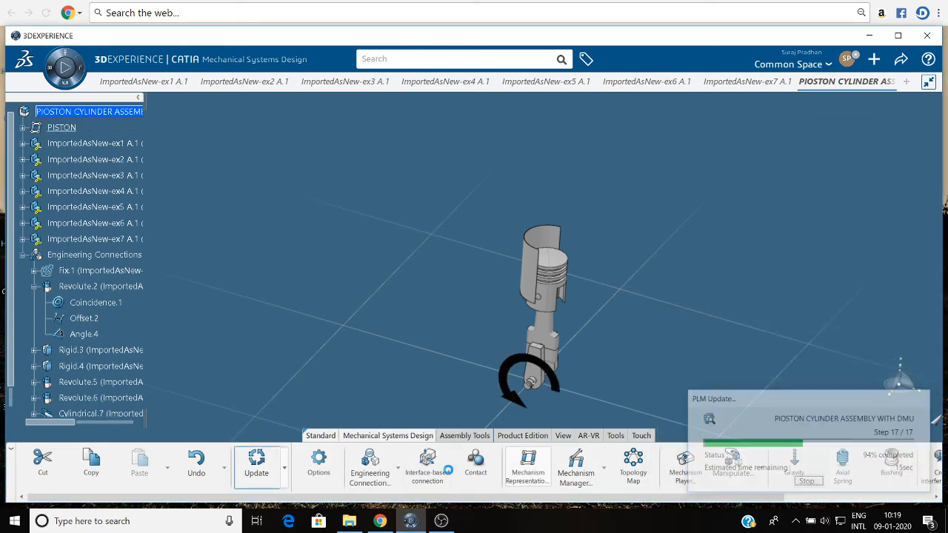
Check the Revolute.2 joint's Angle 1 drive in the Mechanism Manager and expand the PISTON representation down to its commands.
left_click(569, 467)
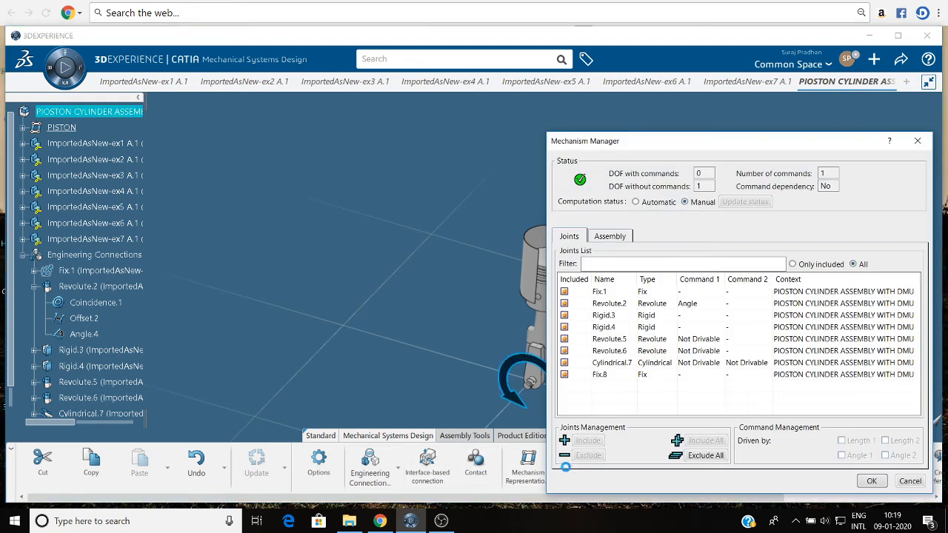
left_click(644, 303)
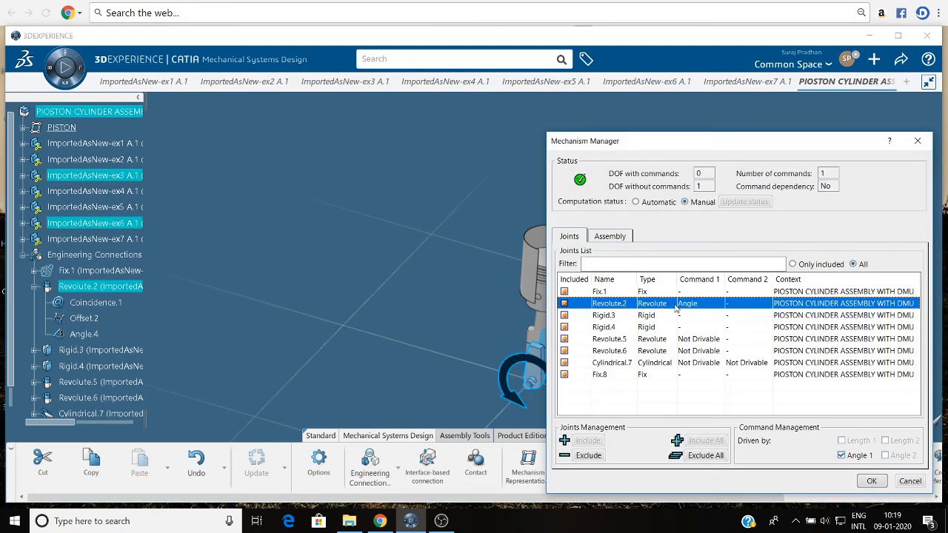
left_click(867, 482)
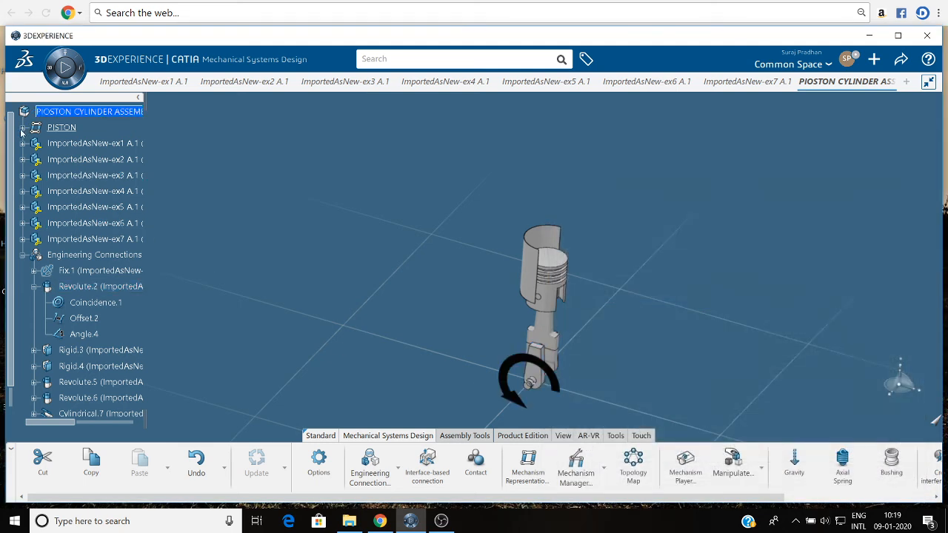
left_click(23, 129)
left_click(34, 161)
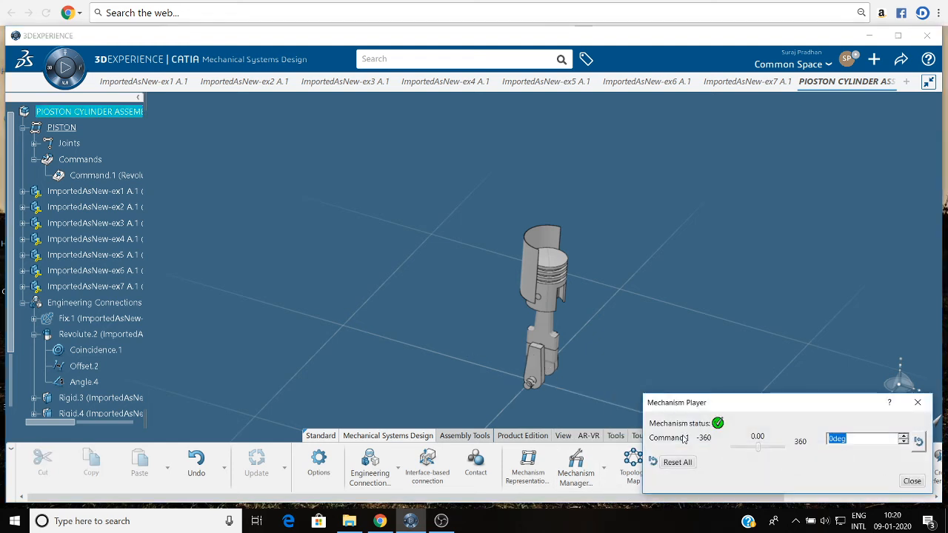
Test Command.1 in the Mechanism Player by running the crank to 360 degrees and, in a second run, to about -345.6 degrees.
left_click_drag(760, 451, 788, 440)
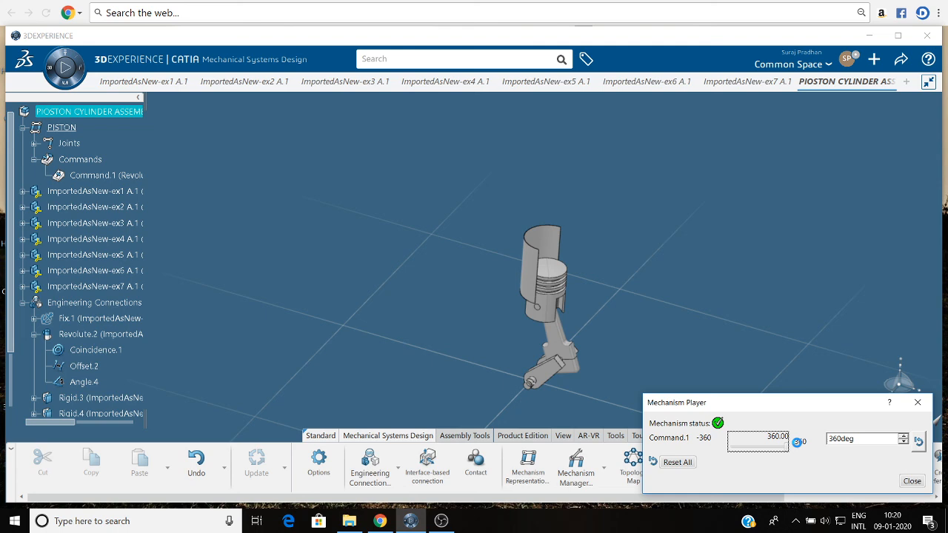
left_click(911, 481)
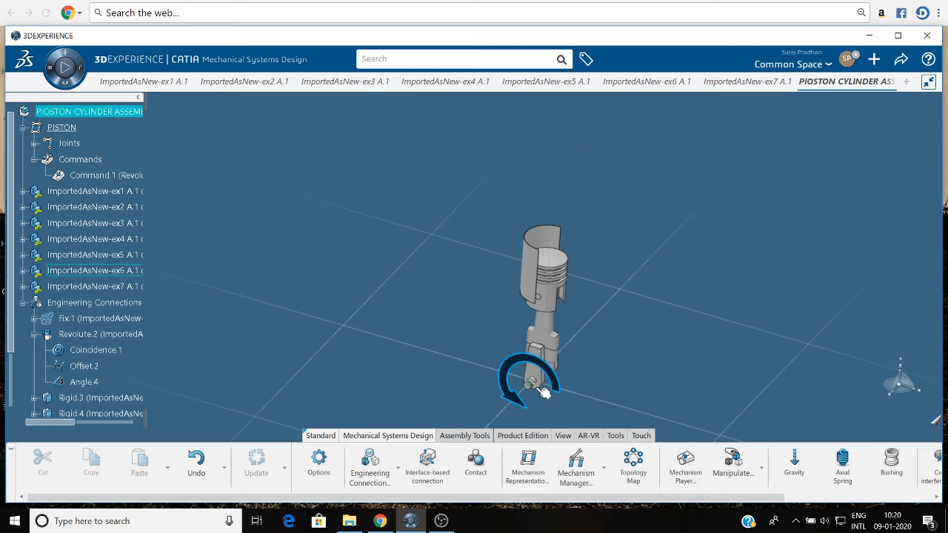
middle_click_drag(546, 384, 480, 108, "ctrl")
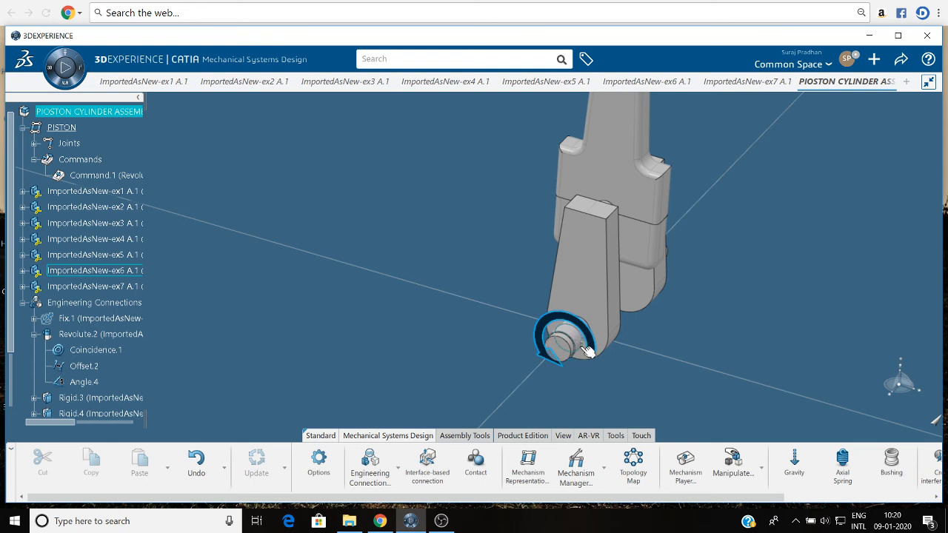
left_click(107, 174)
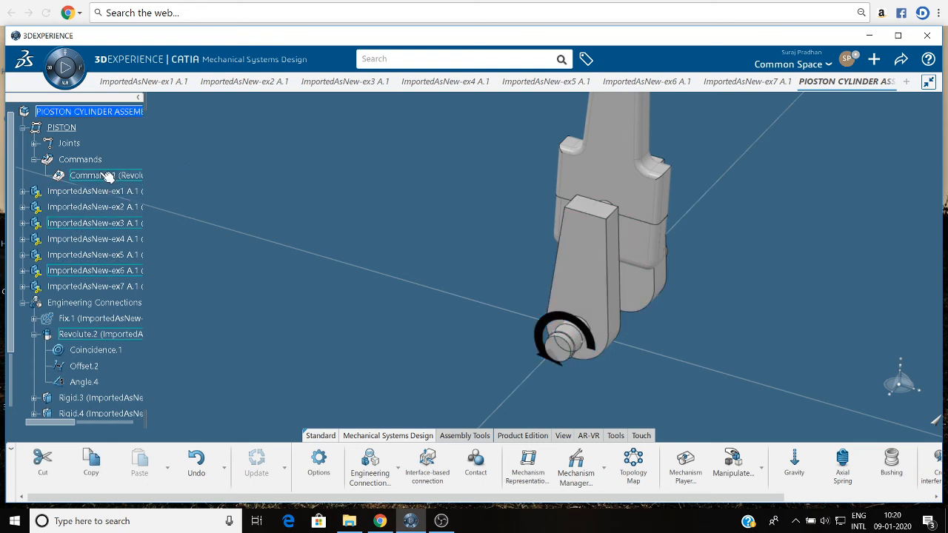
left_click(685, 465)
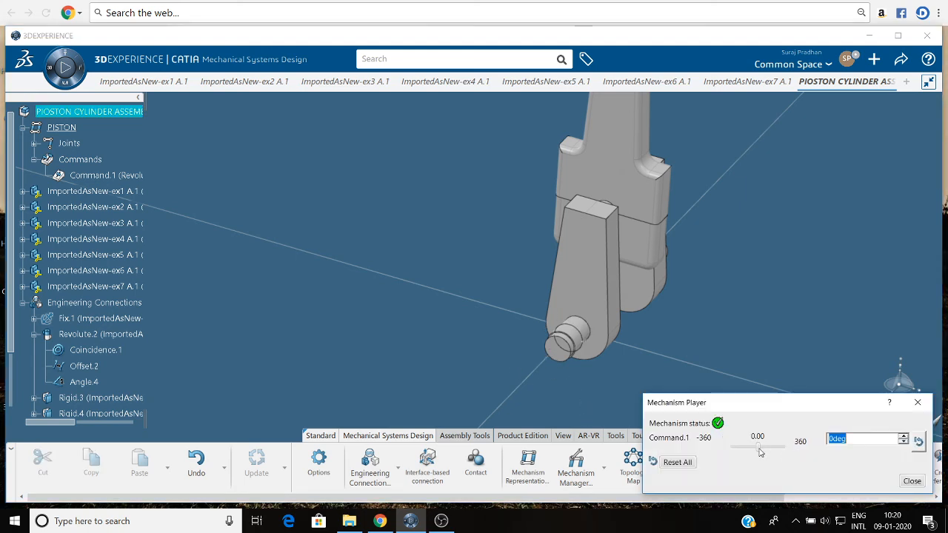
left_click_drag(759, 452, 934, 505)
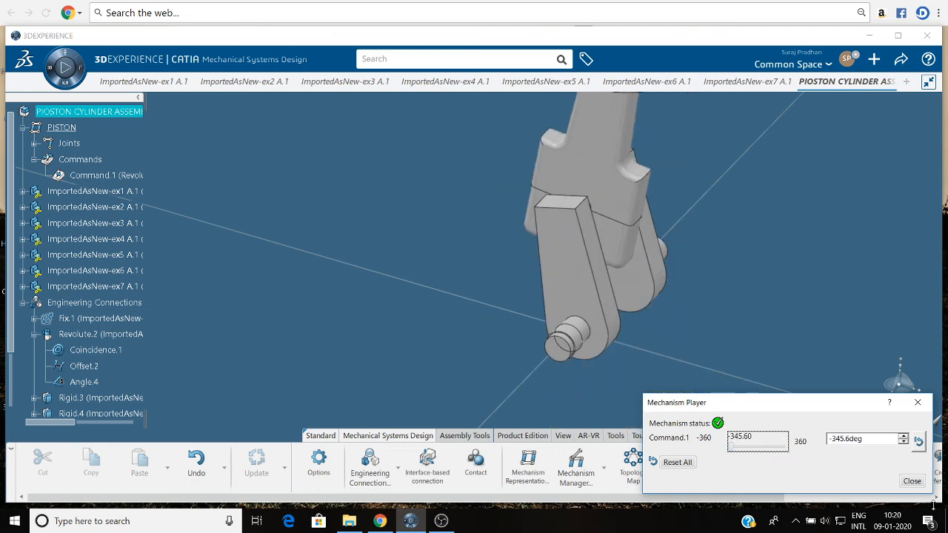
left_click(911, 480)
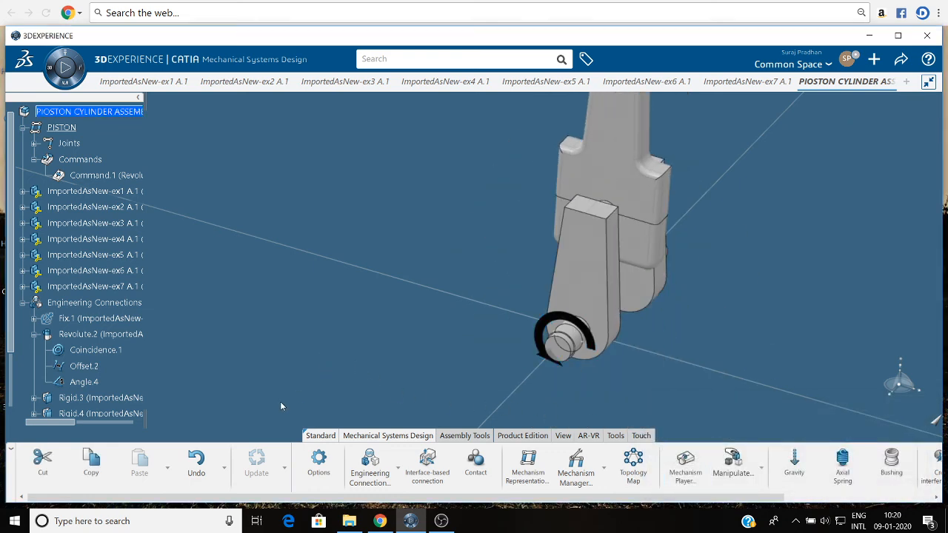
Attach a Constant Speed motor to Command.1 with a velocity of 90 turns per minute.
right_click(109, 178)
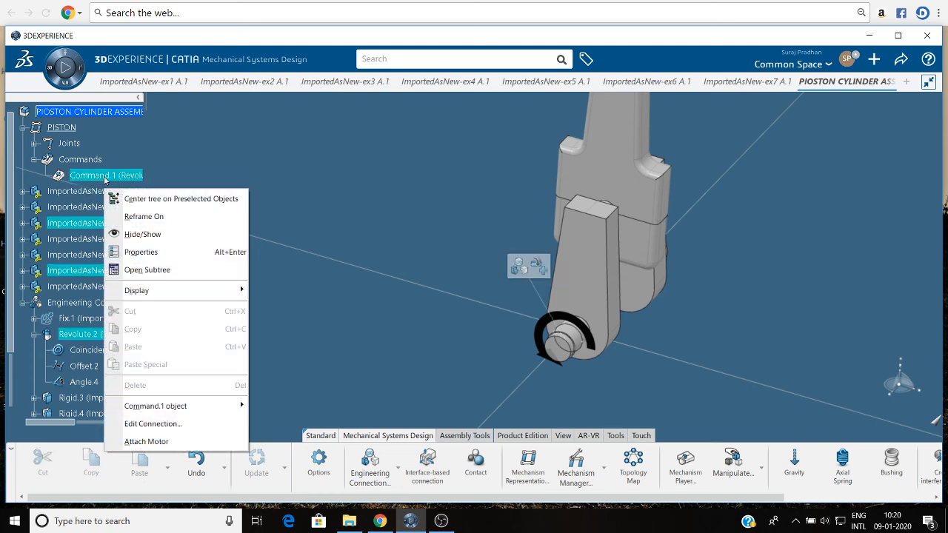
left_click(180, 441)
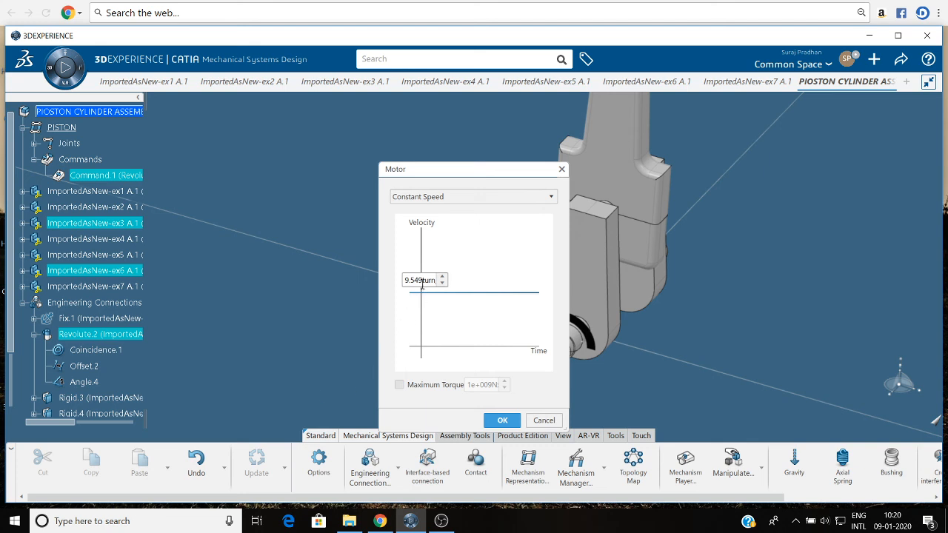
double_click(414, 280)
type("90")
left_click(500, 421)
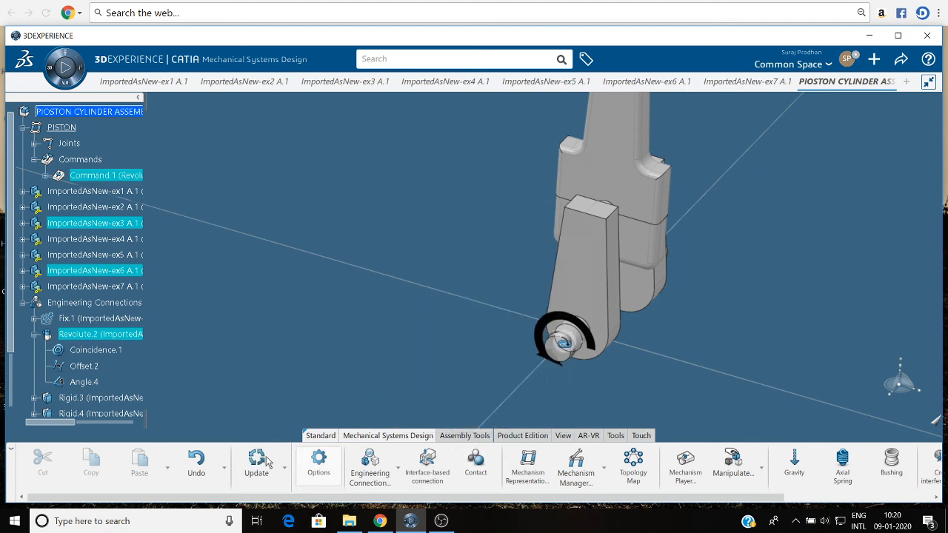
Play the dynamic simulation of the motor-driven PISTON mechanism and view the moving piston assembly.
middle_click_drag(325, 259, 334, 297)
left_click(74, 129)
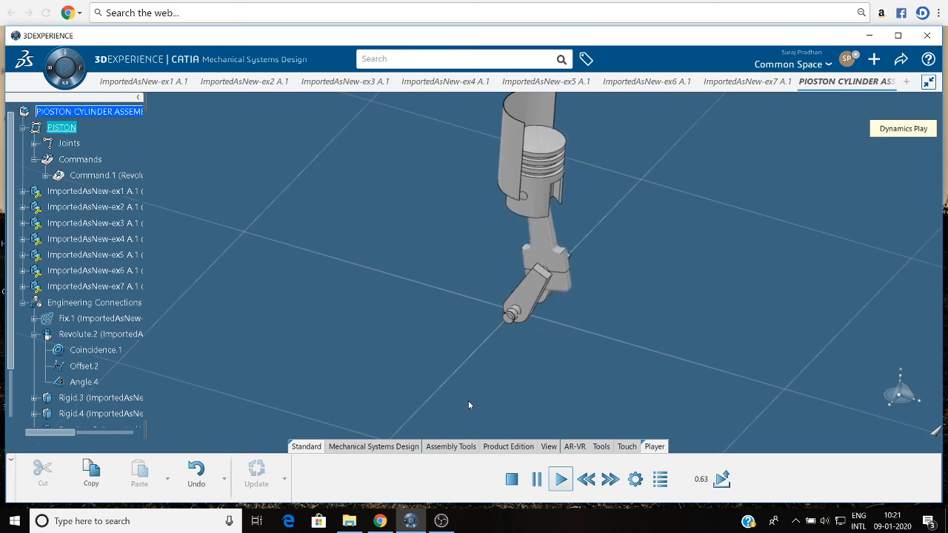
middle_click_drag(362, 264, 296, 286)
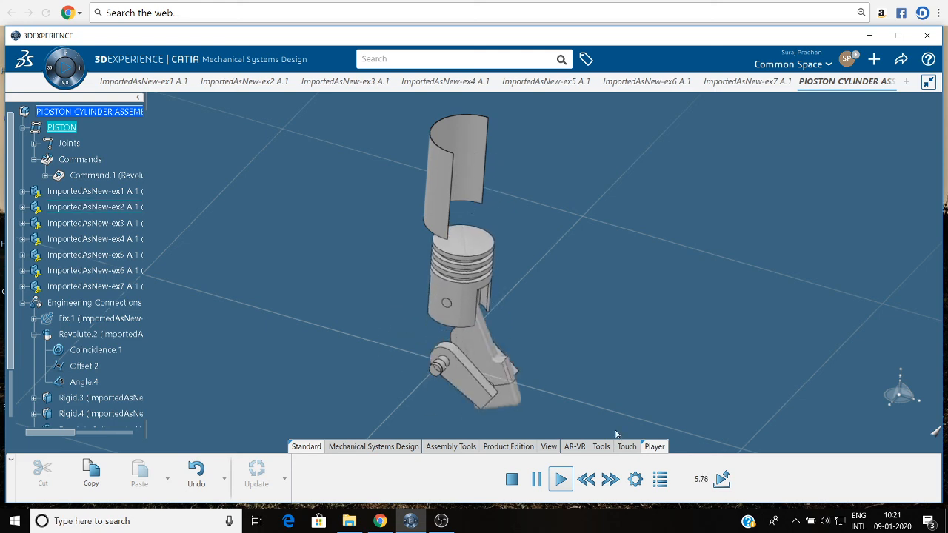
left_click(441, 520)
left_click(696, 376)
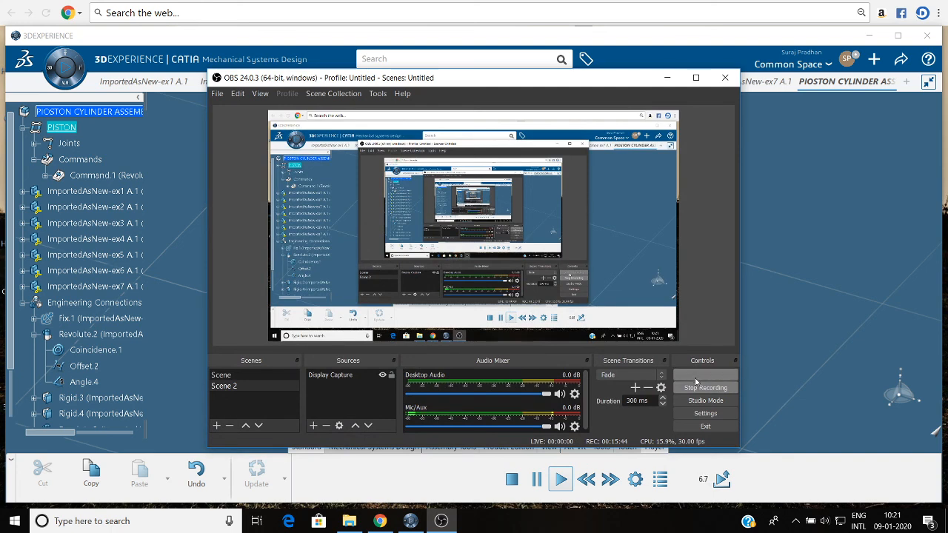
left_click(575, 283)
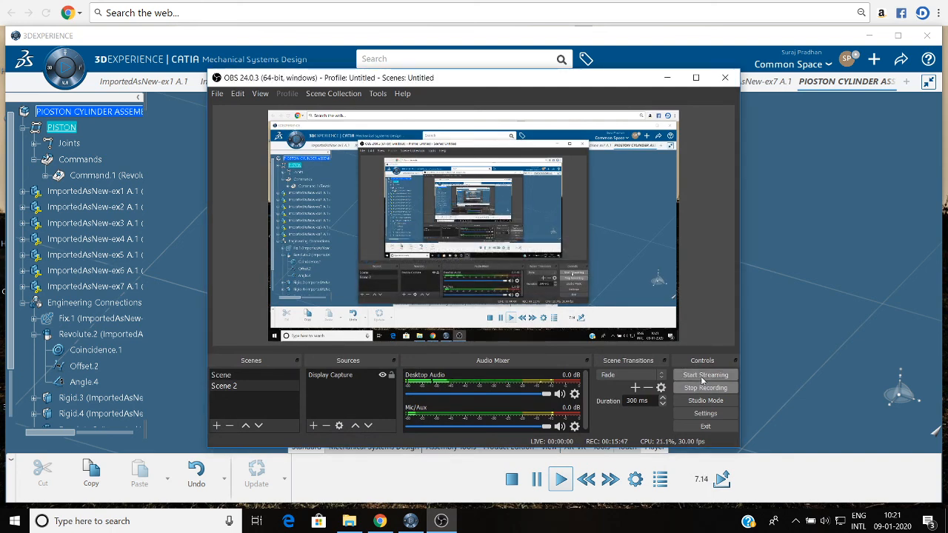